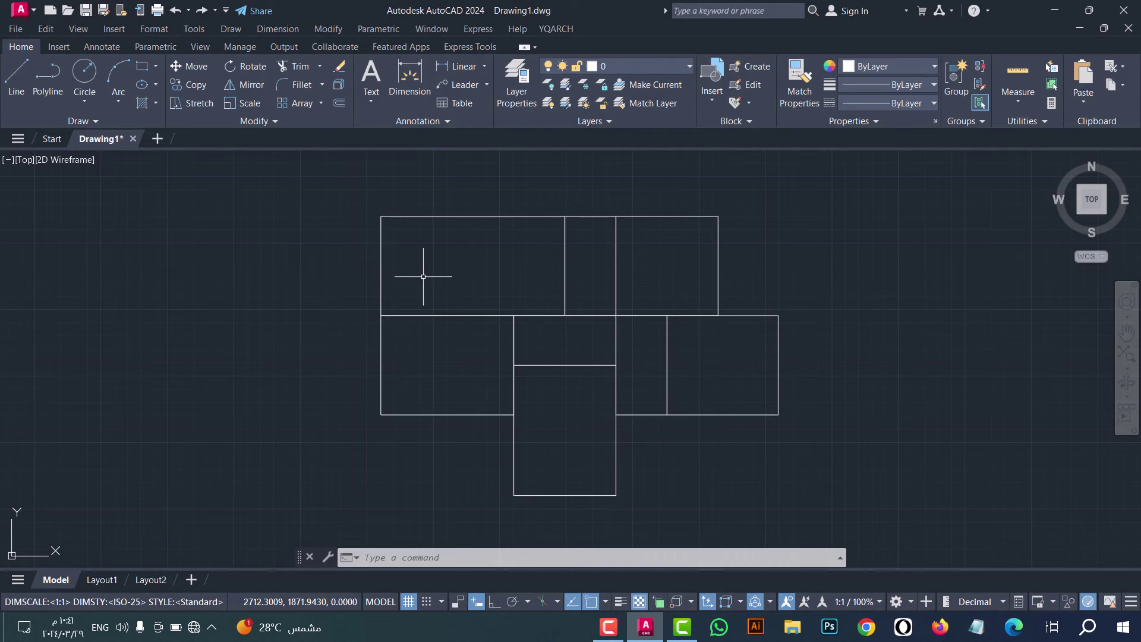
Step: Convert all the room layout's single lines into double walls 20 thick with XXD
type("x")
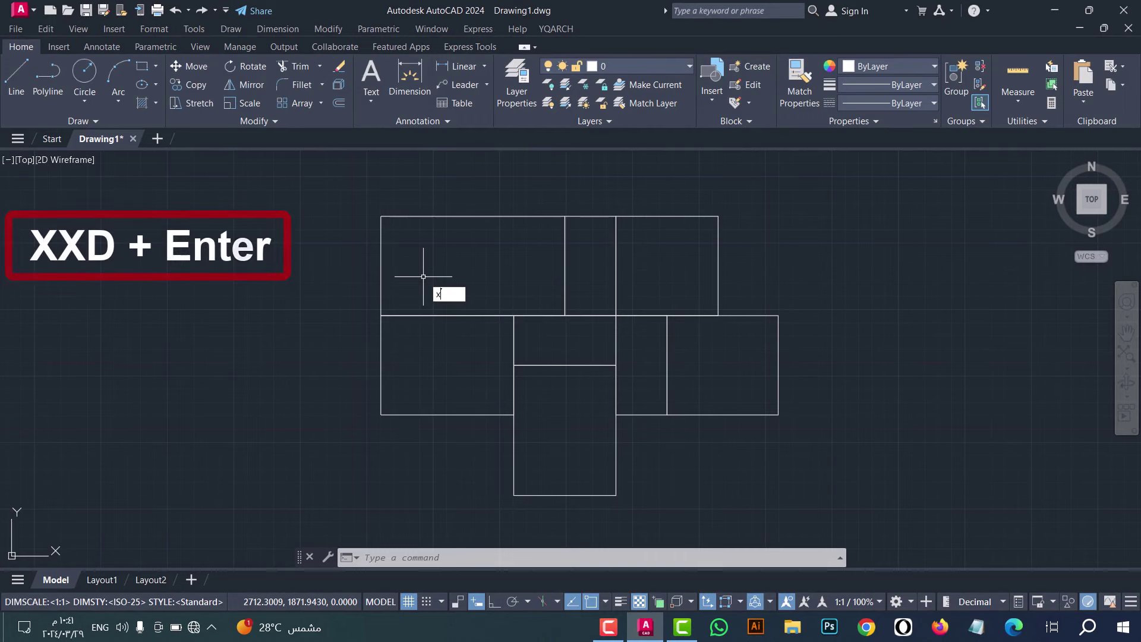
type("xd")
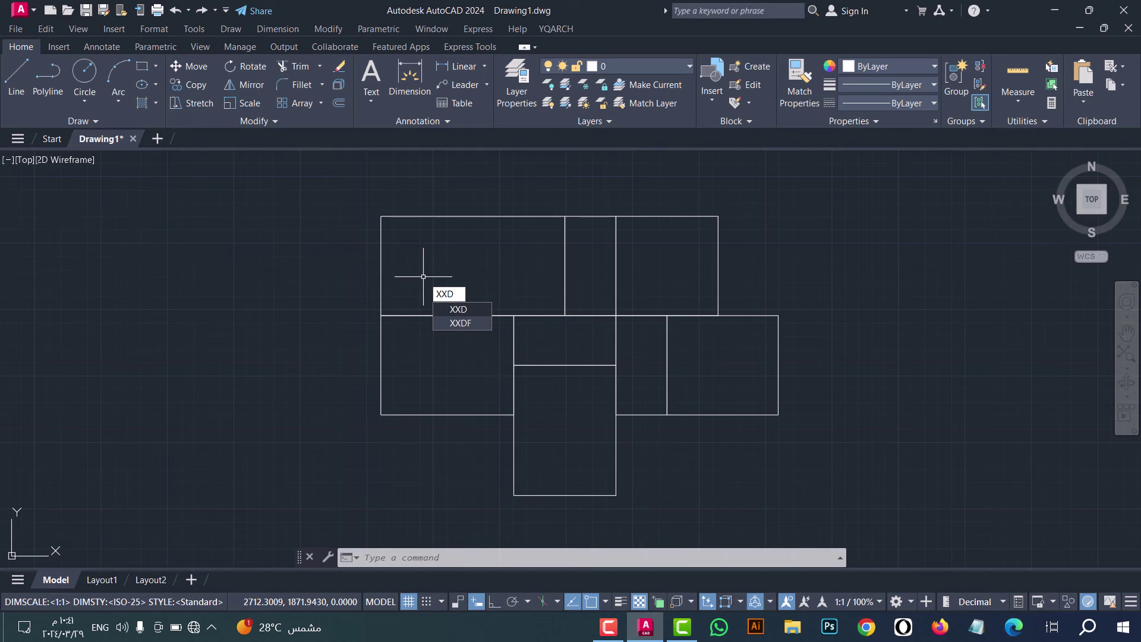
key("Return")
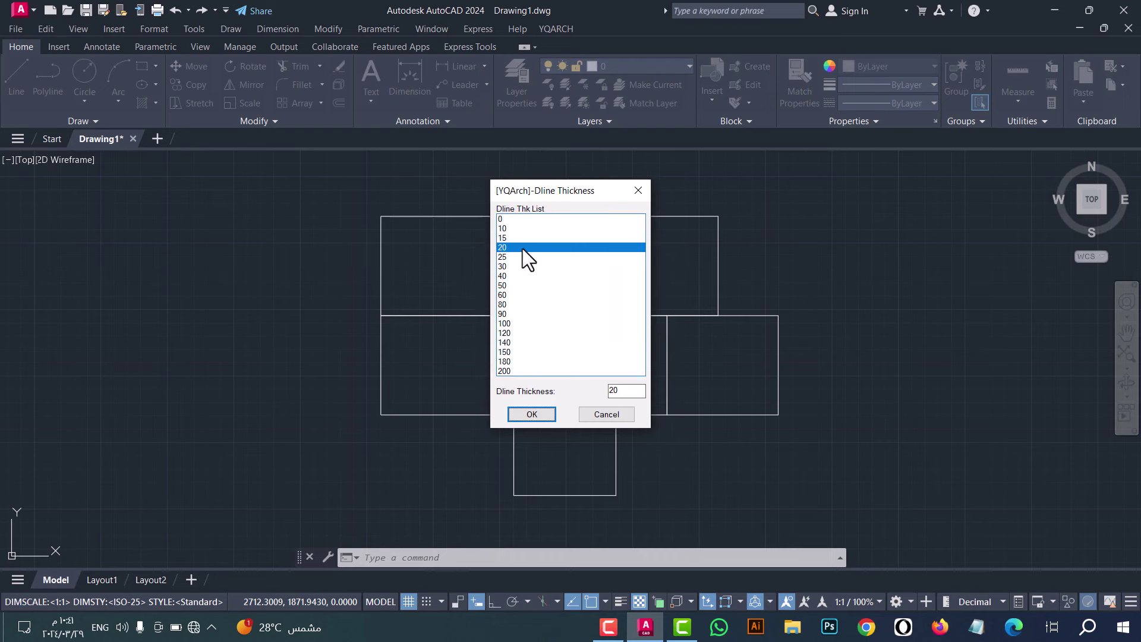
left_click(532, 414)
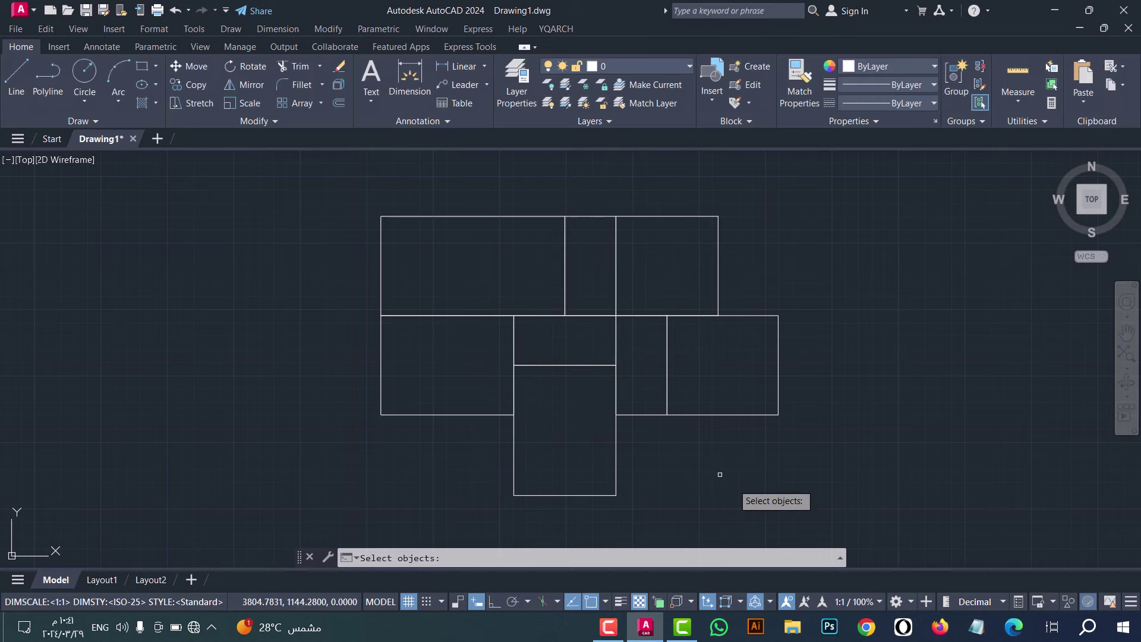
left_click(796, 511)
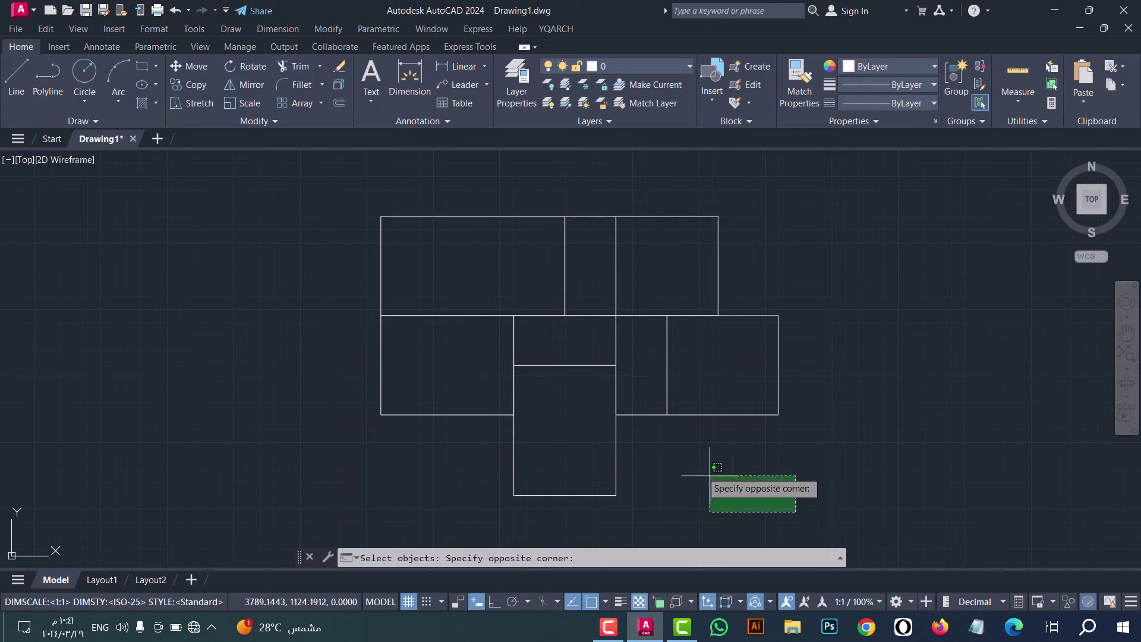
left_click(333, 183)
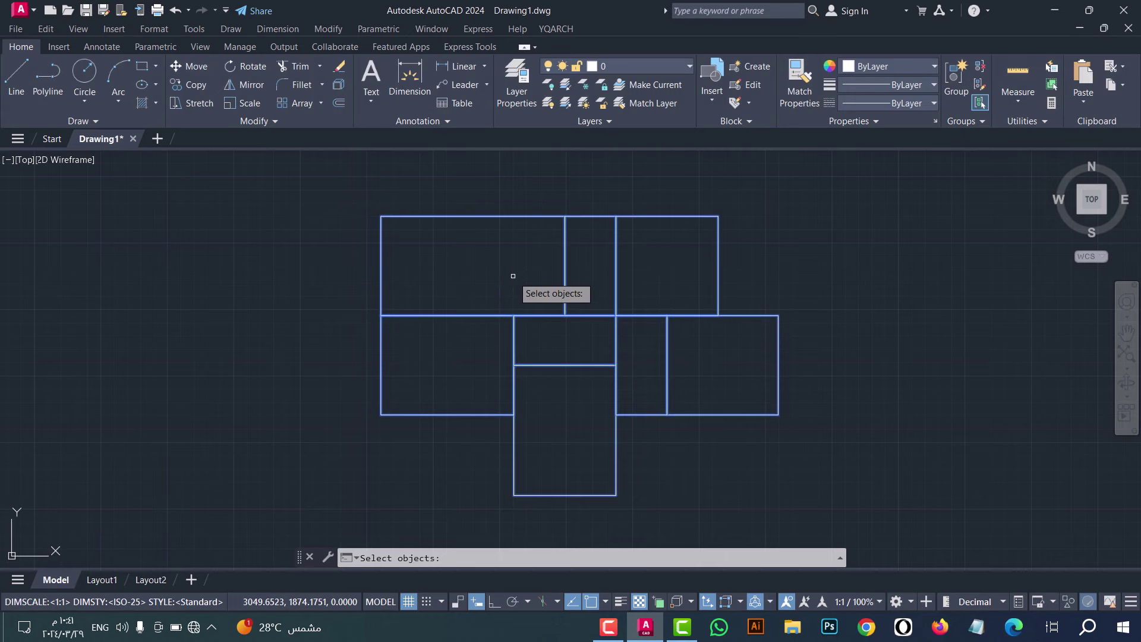
key("Return")
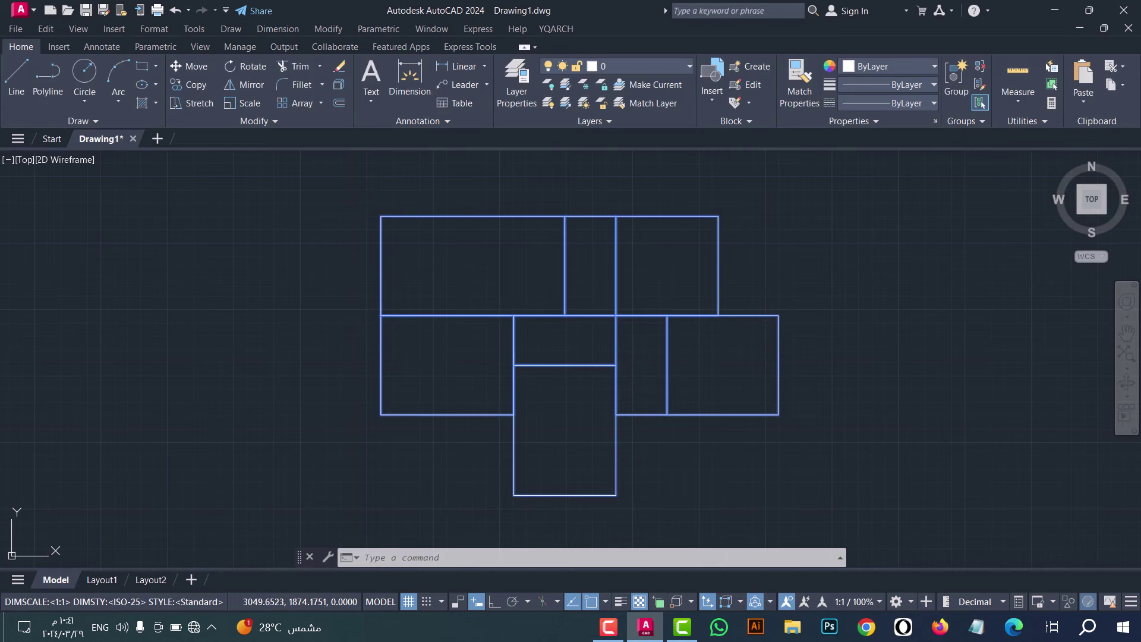
scroll(513, 276, "up", 2)
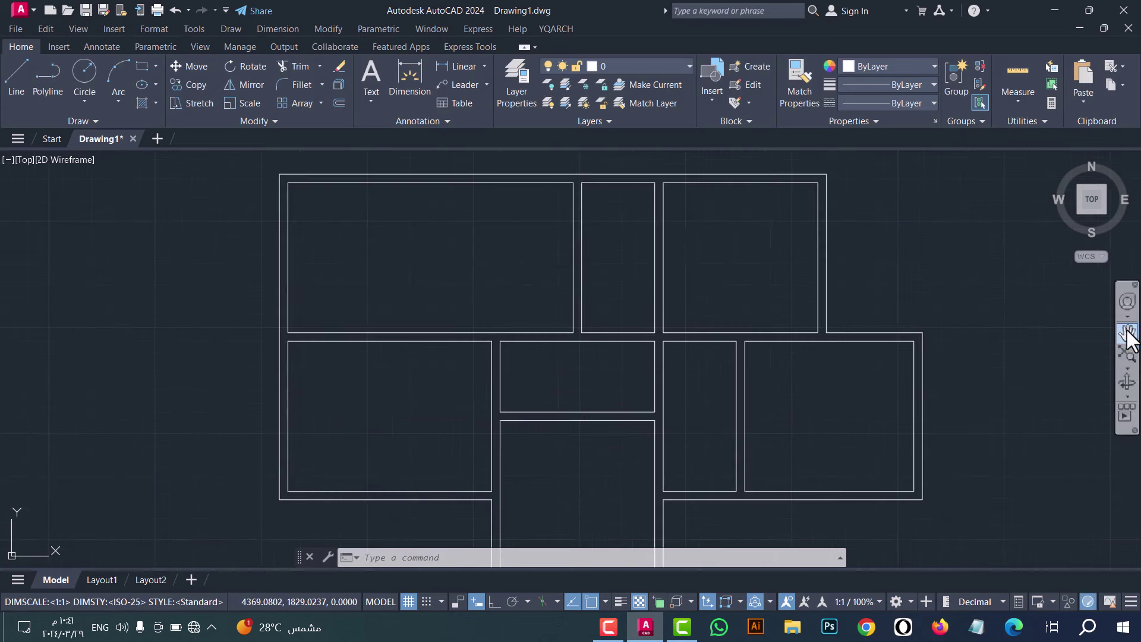
left_click(1127, 331)
mouse_move(667, 410)
left_mouse_down()
mouse_move(685, 315)
mouse_move(682, 344)
left_mouse_up()
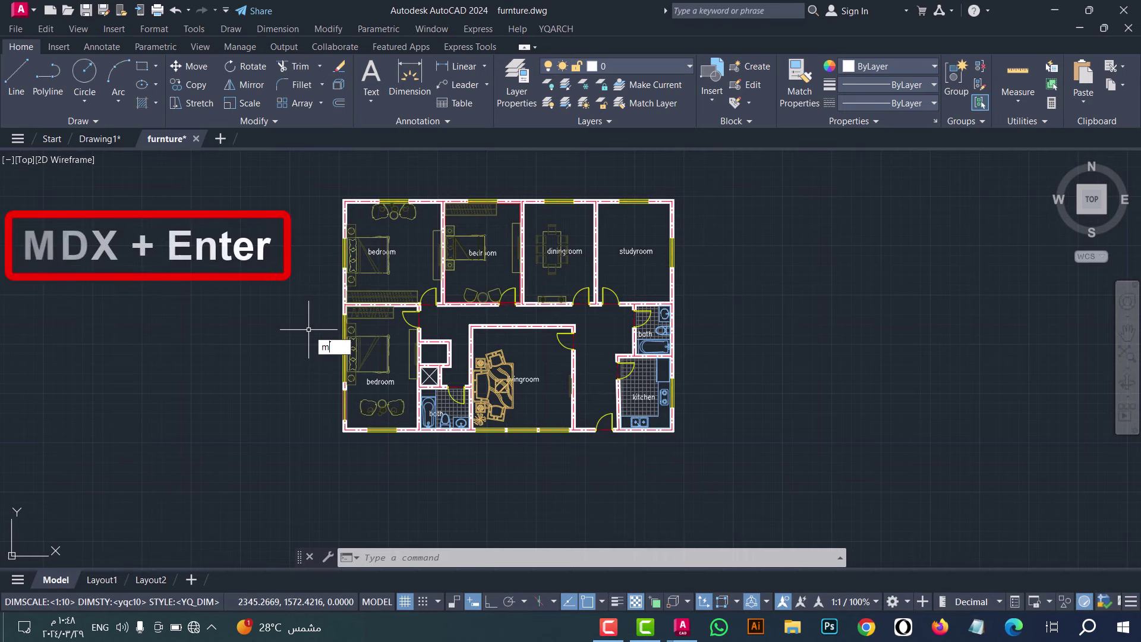
Step: Run MDX in Add Mode on the lower plan's walls and doors, then zoom to check the openings
type("MDx")
key("Return")
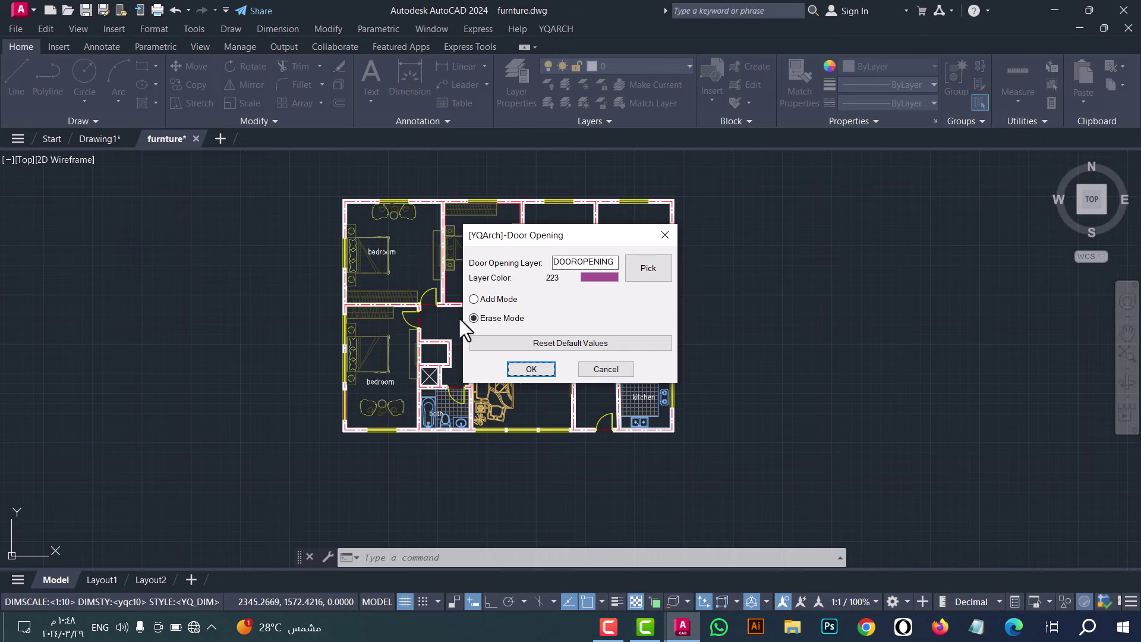
left_click(502, 300)
left_click(531, 369)
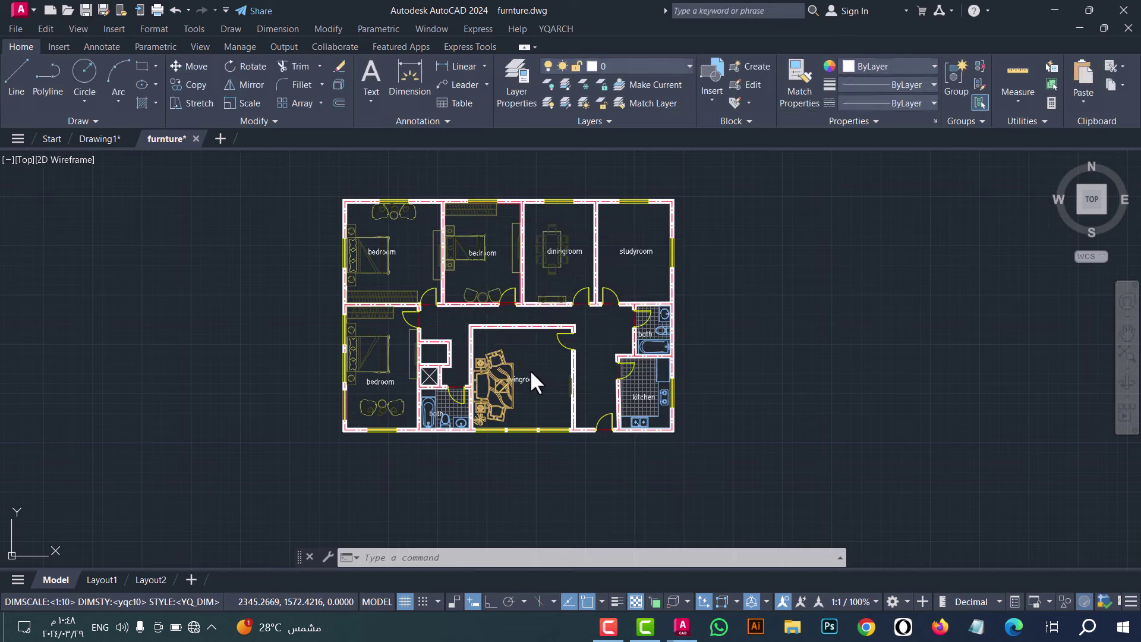
left_click(702, 452)
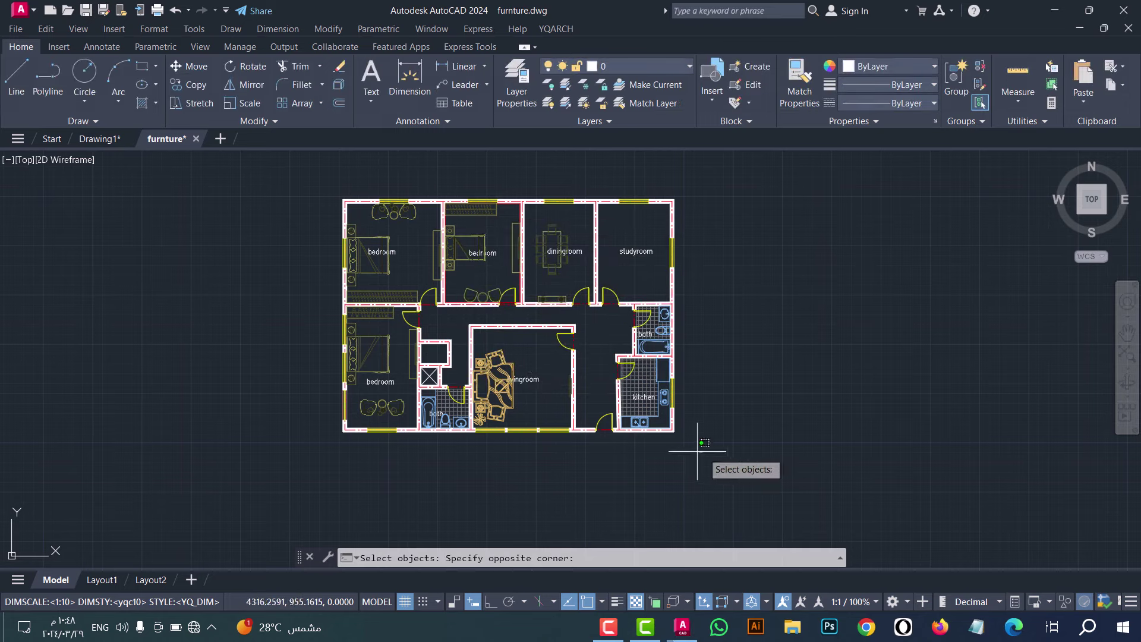
left_click(359, 293)
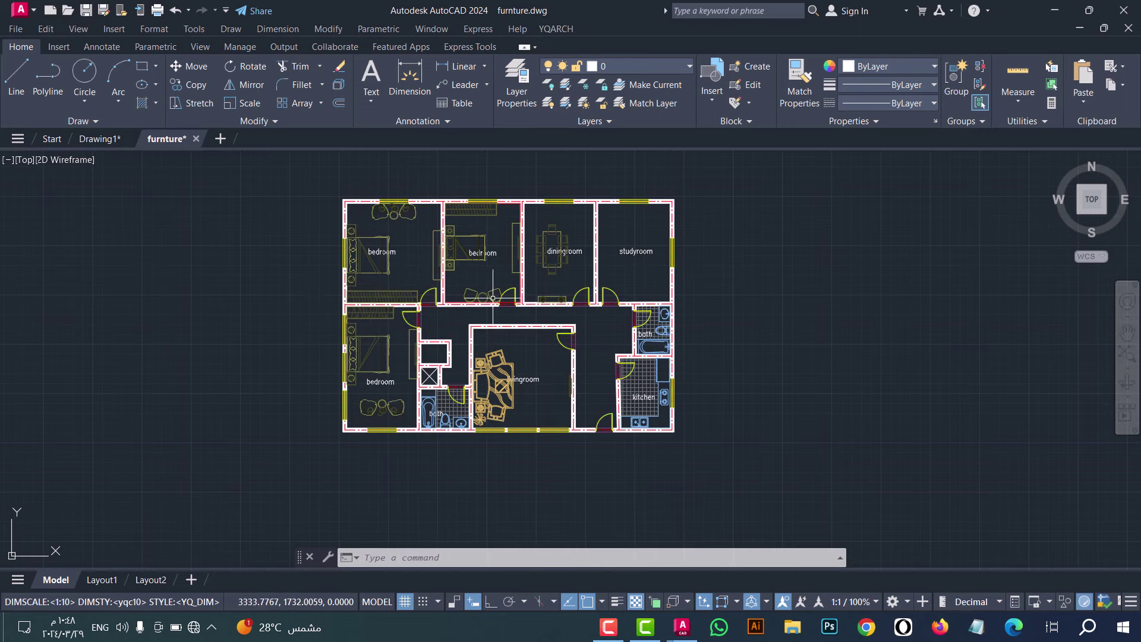
scroll(454, 312, "up", 5)
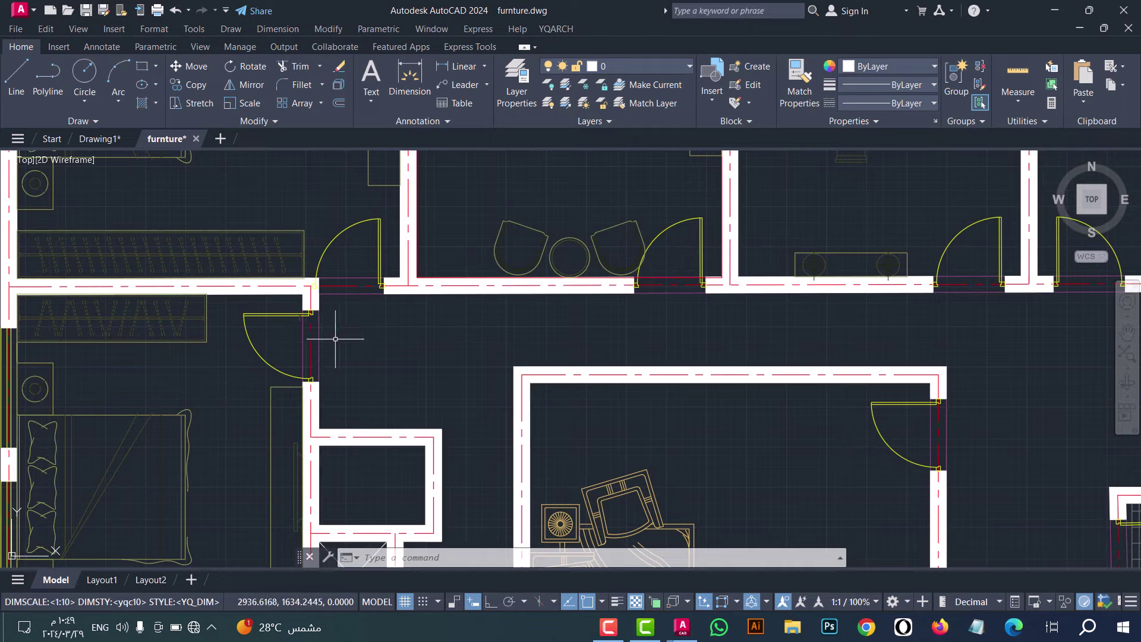
scroll(820, 319, "down", 7)
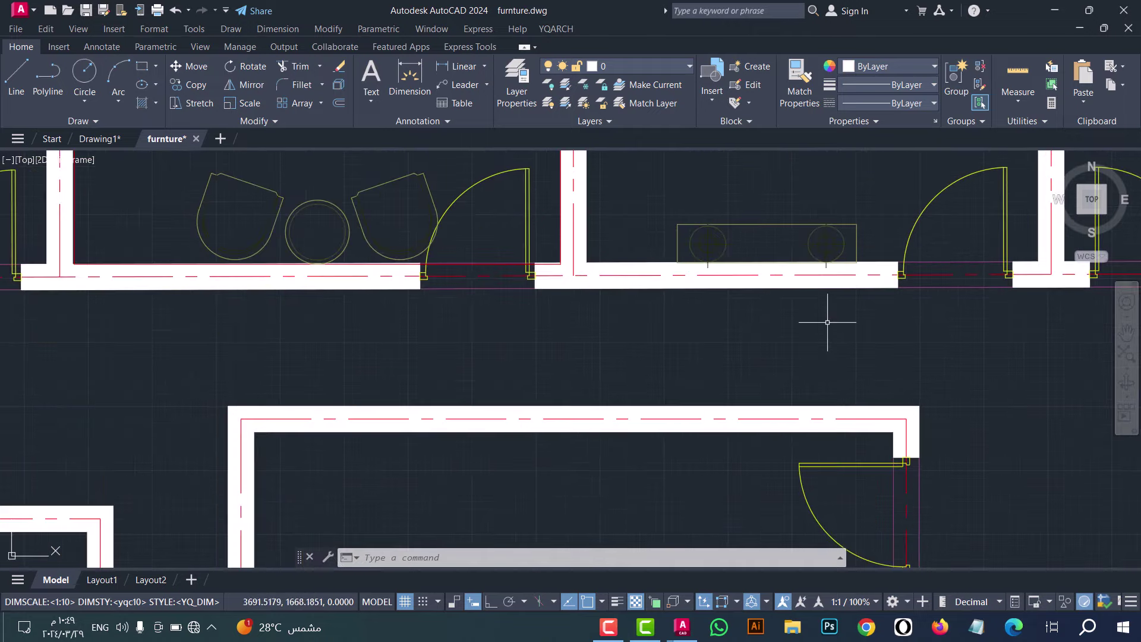
scroll(795, 365, "up", 4)
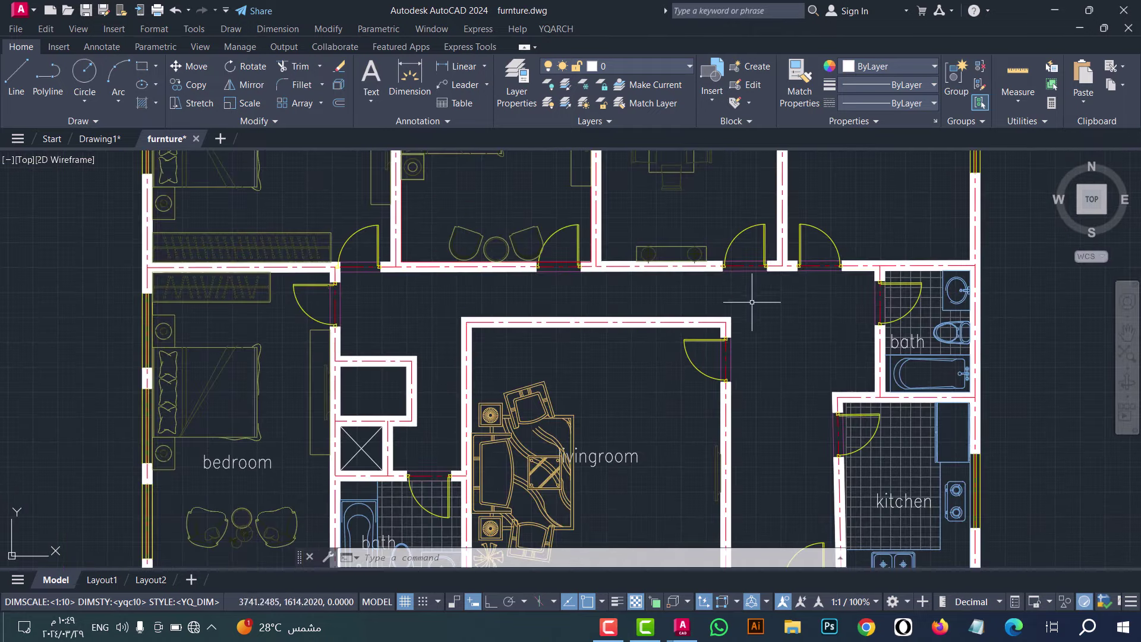
scroll(733, 356, "down", 2)
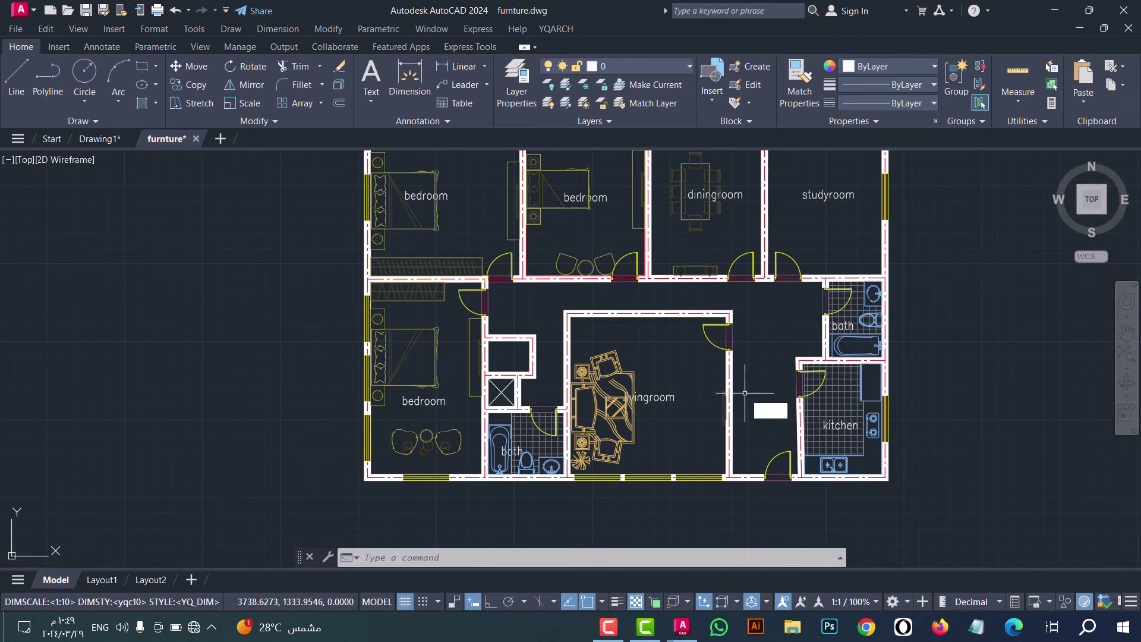
Step: Clear the door-opening fills across the plan using MDX in Erase Mode
type("MDX")
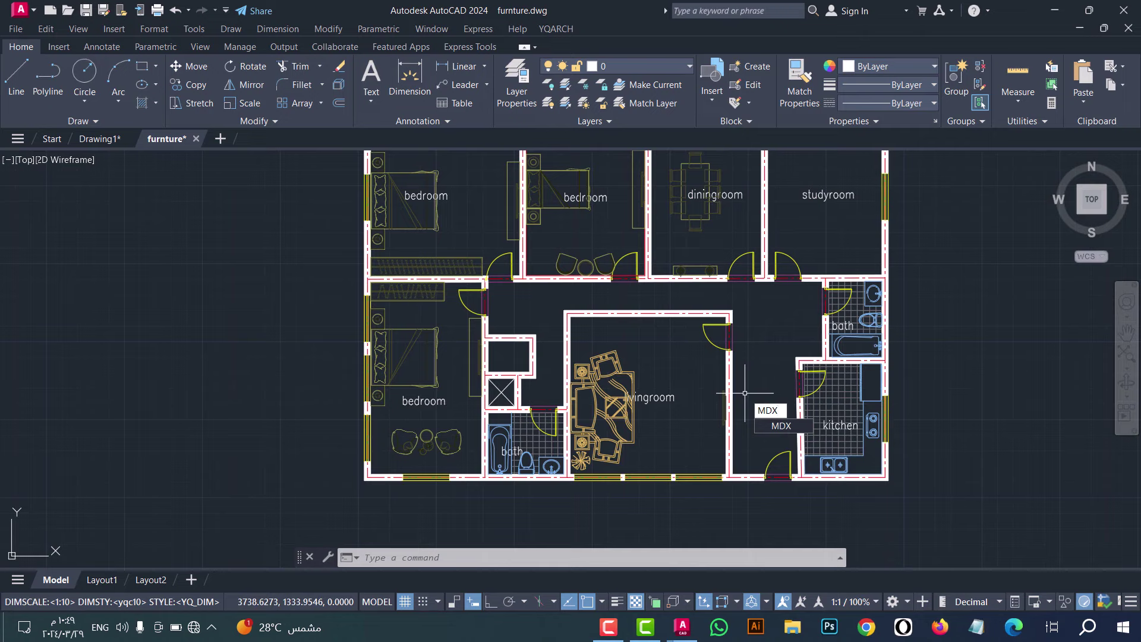
key("Return")
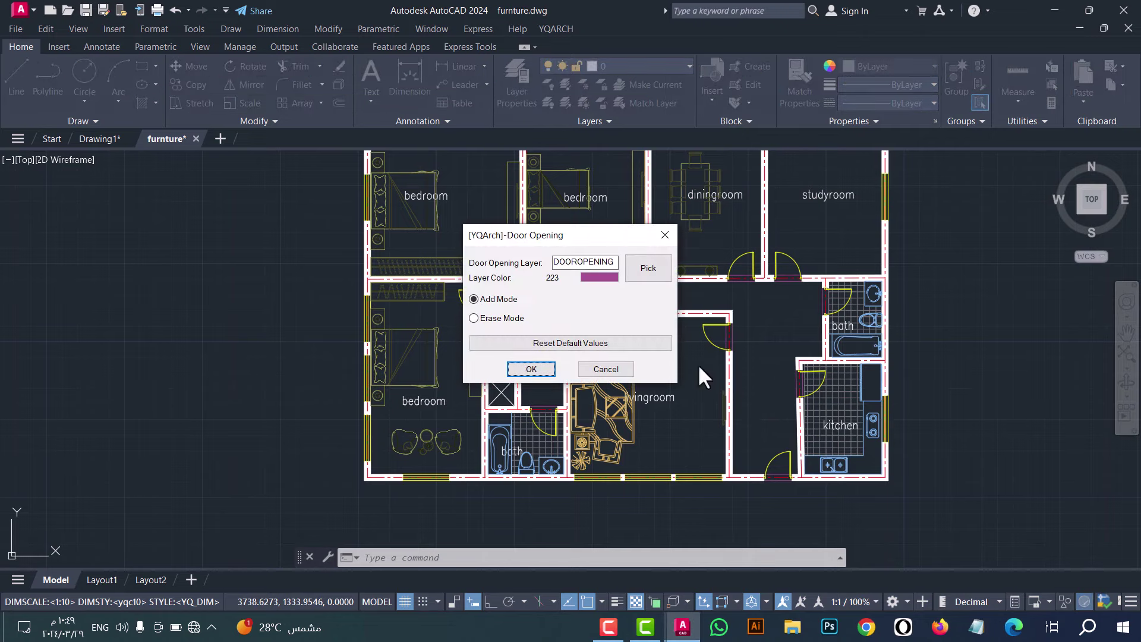
left_click(501, 319)
left_click(534, 368)
left_click(918, 512)
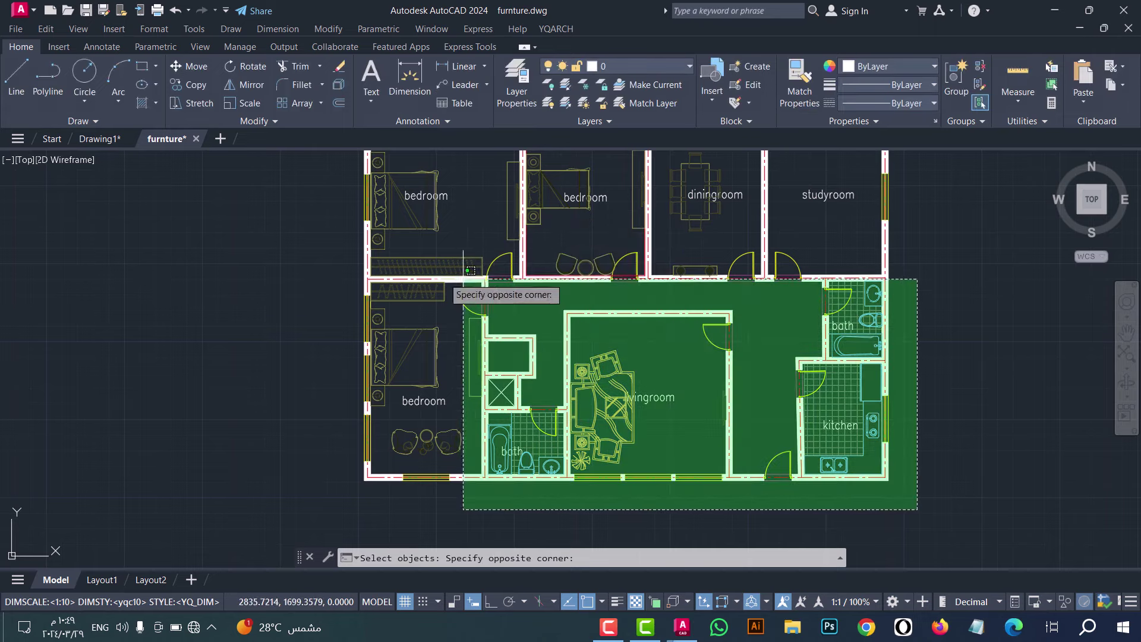
left_click(362, 212)
scroll(525, 310, "up", 4)
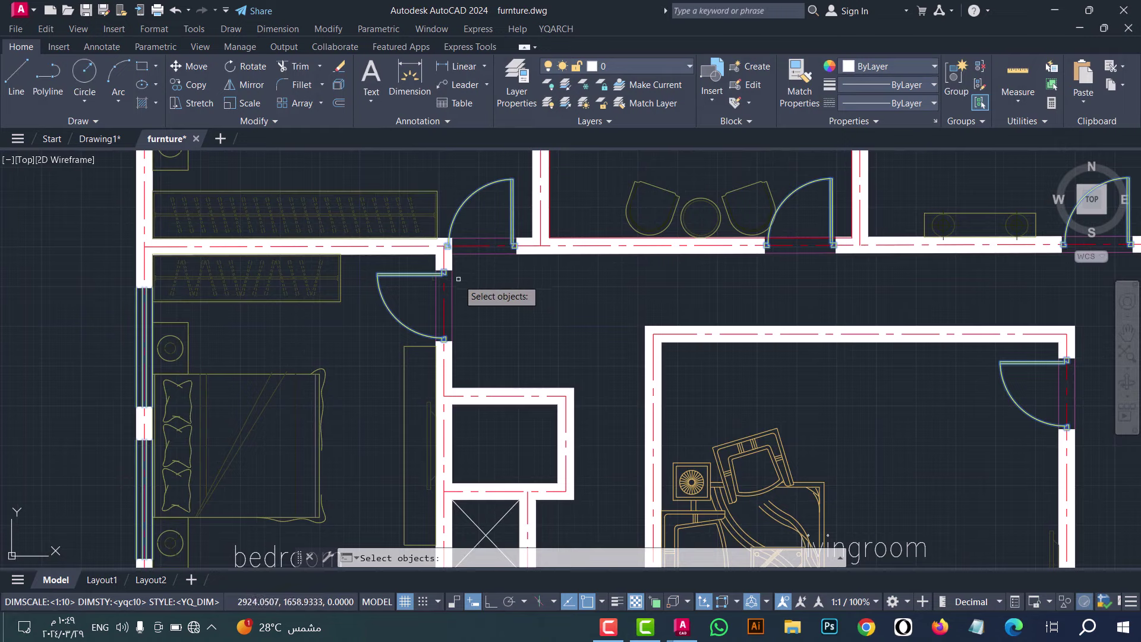
key("Return")
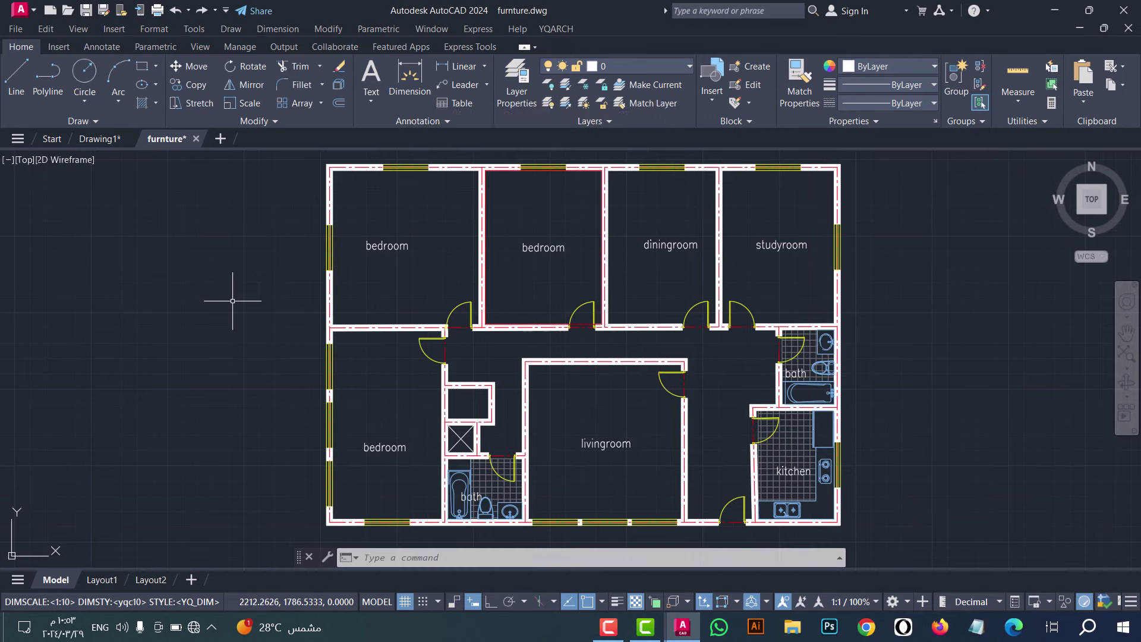
Step: Auto-dimension the top-left bedroom, second bedroom, diningroom, studyroom and lower-left bedroom in turn
type("z")
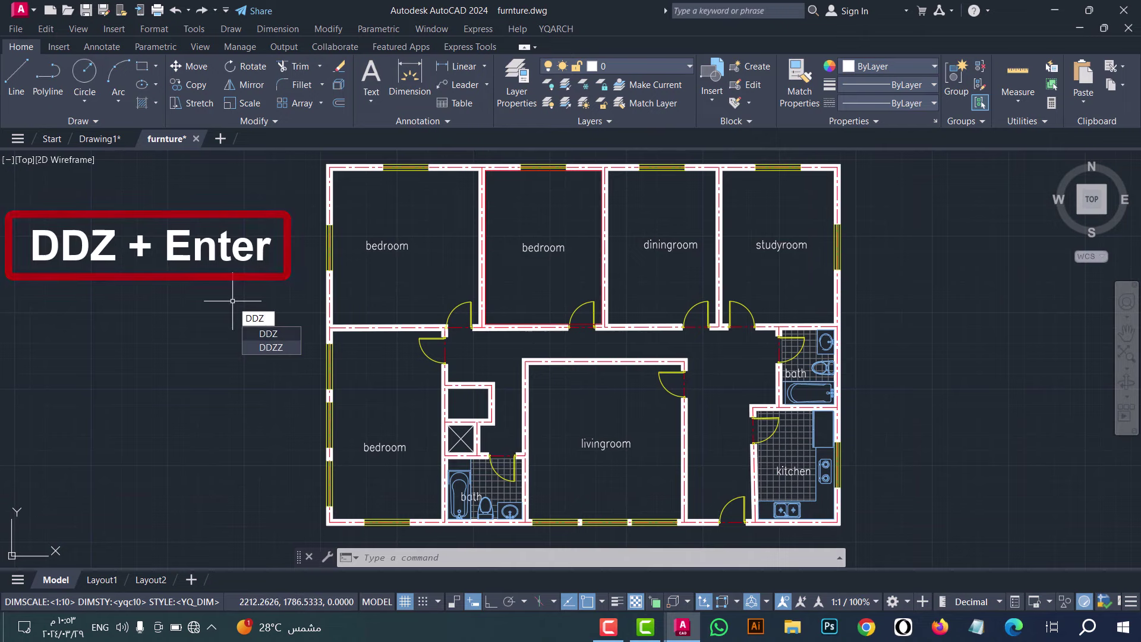
key("Return")
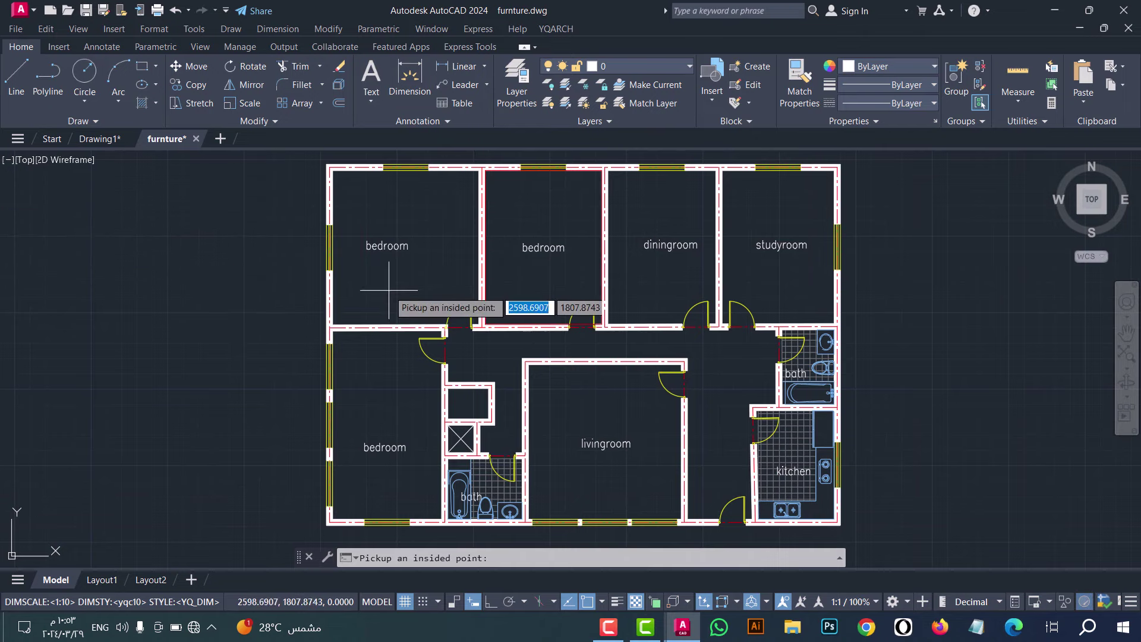
left_click(409, 278)
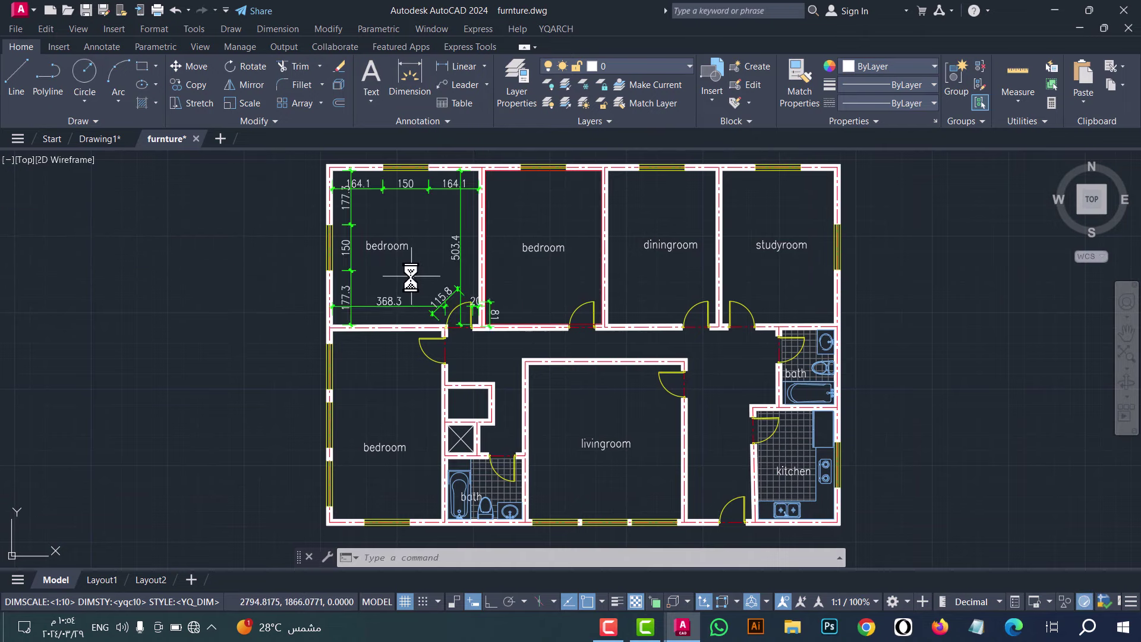
key("Return")
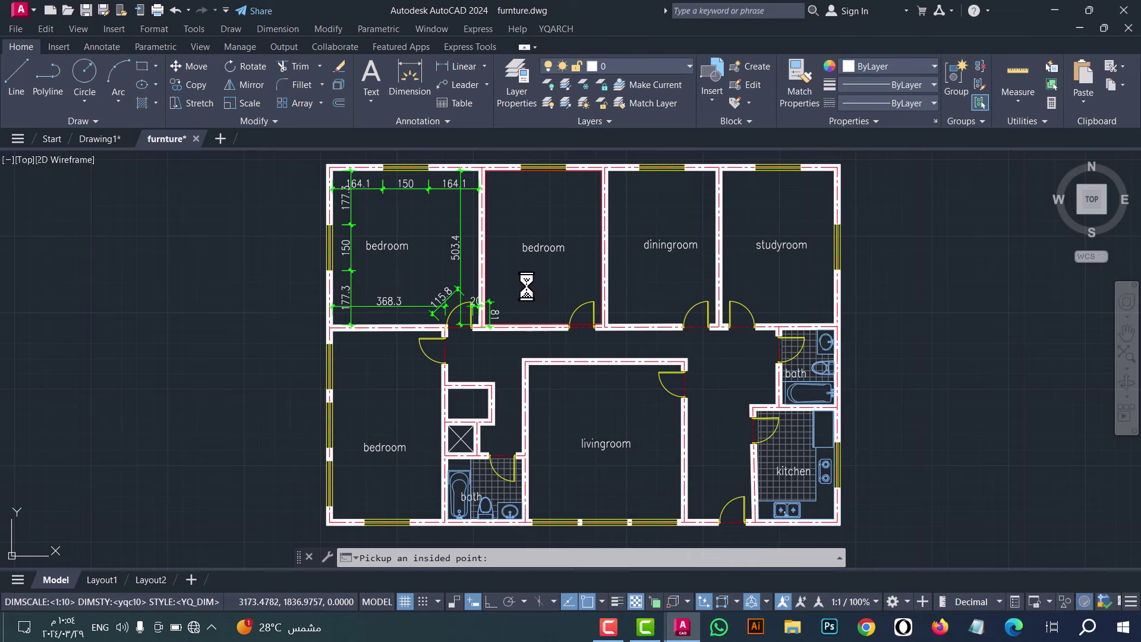
left_click(547, 285)
key("Return")
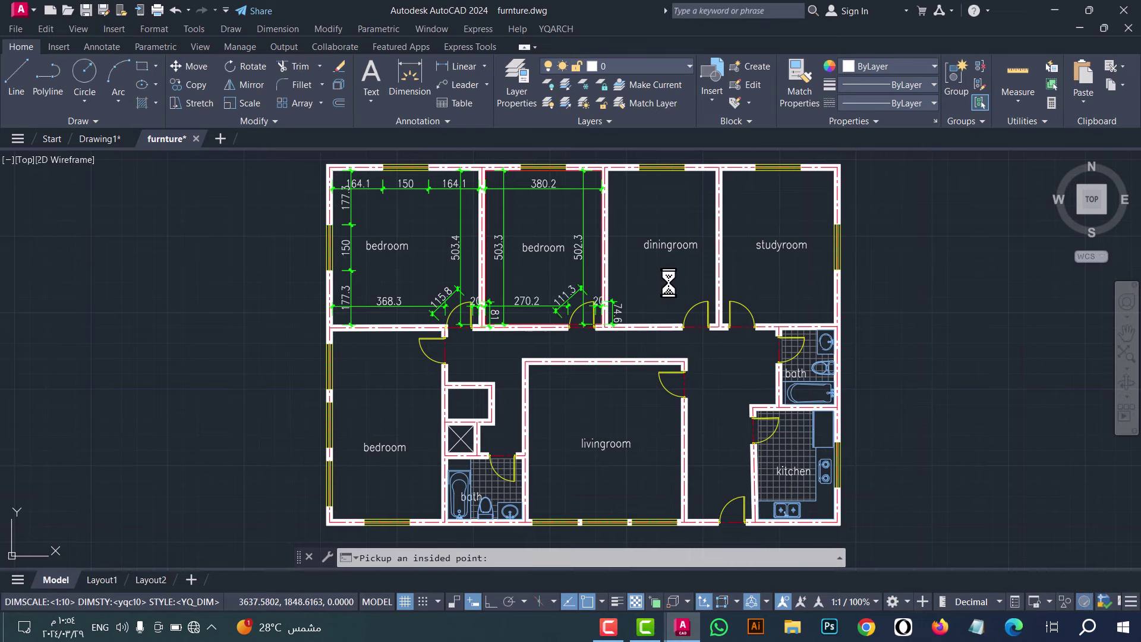
left_click(669, 282)
key("Return")
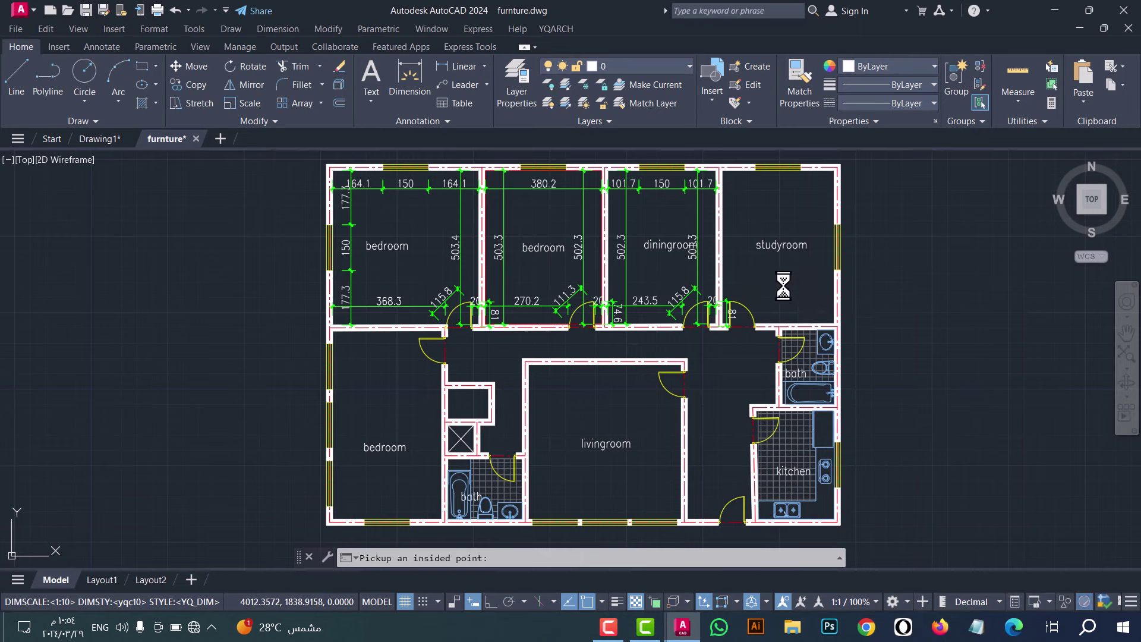
left_click(784, 286)
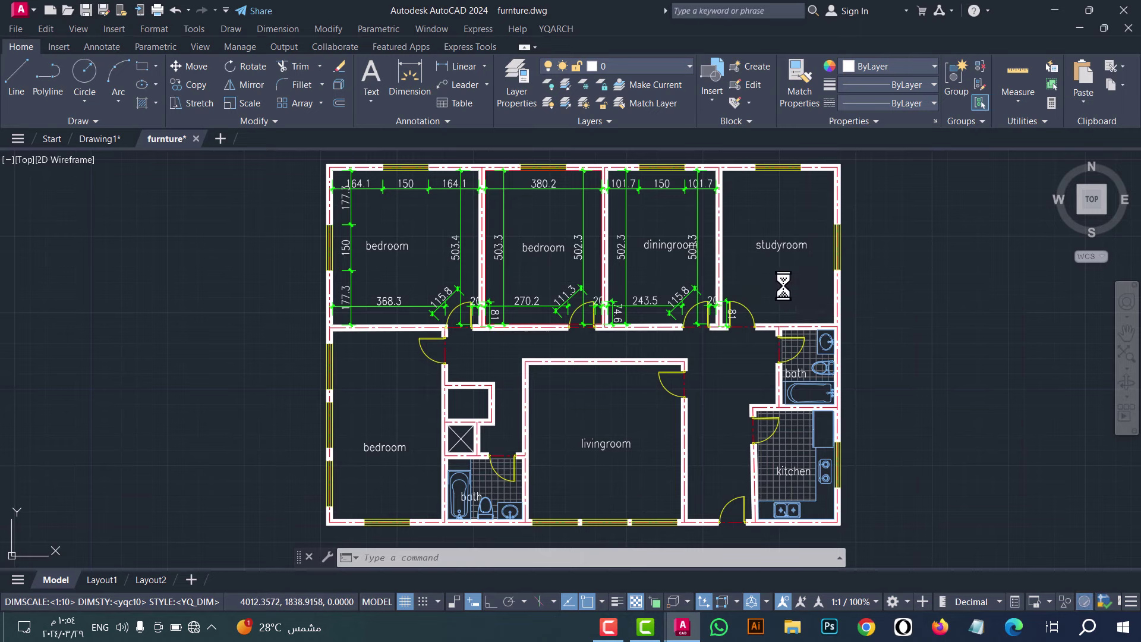
key("Return")
left_click(378, 395)
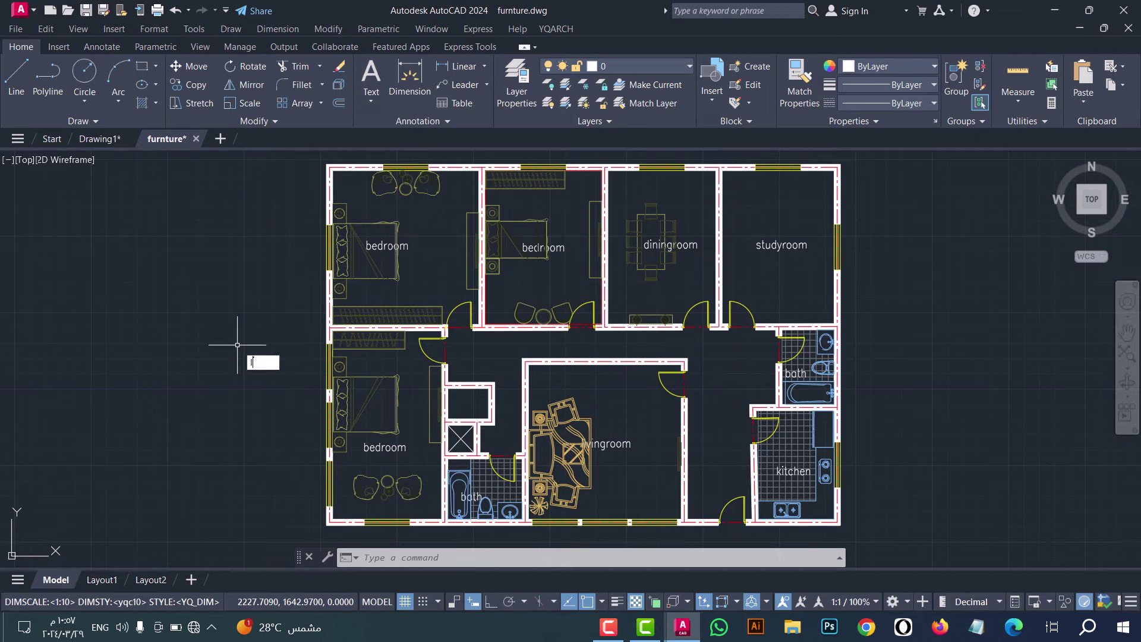
Step: Generate indoor elevations with LM by framing the plan corner to corner, then review them
type("LM")
key("Return")
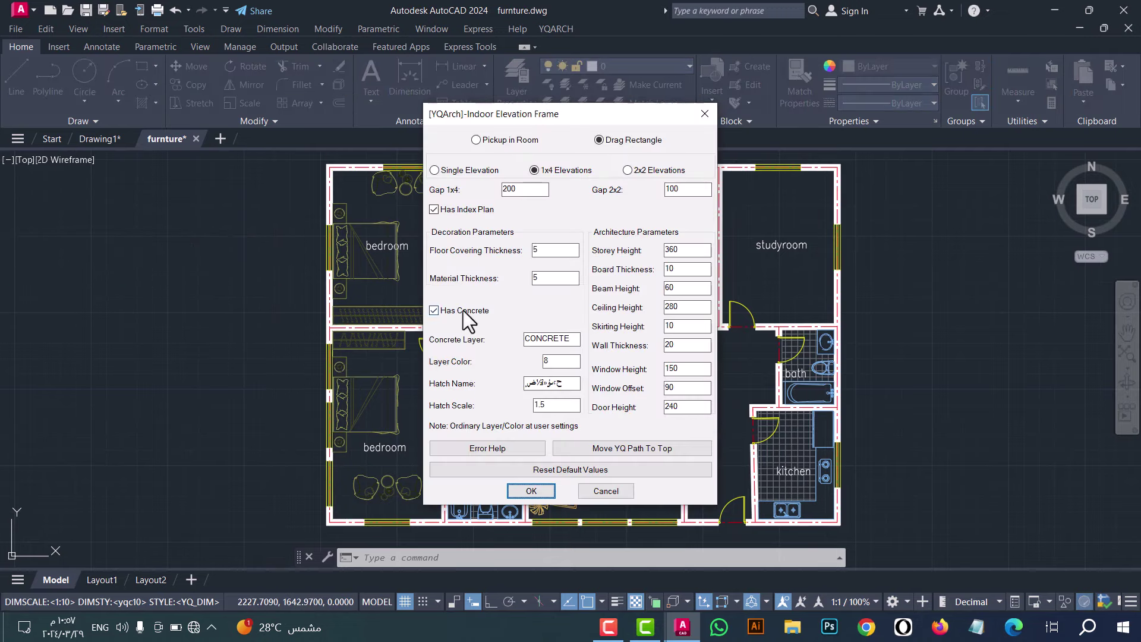
left_click(542, 492)
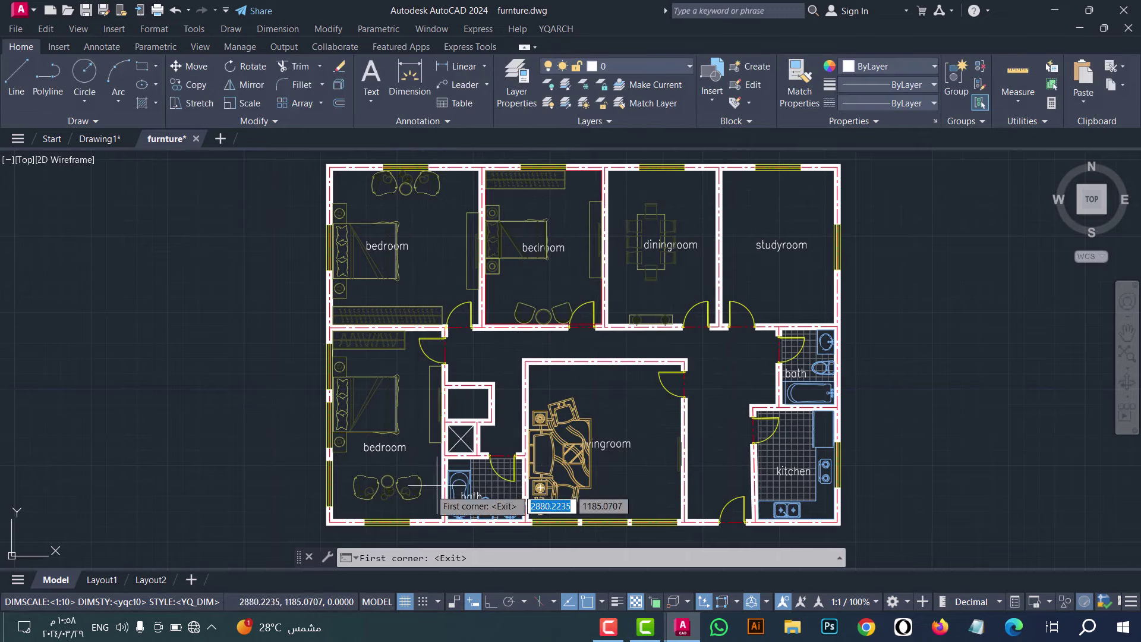
left_click(583, 344)
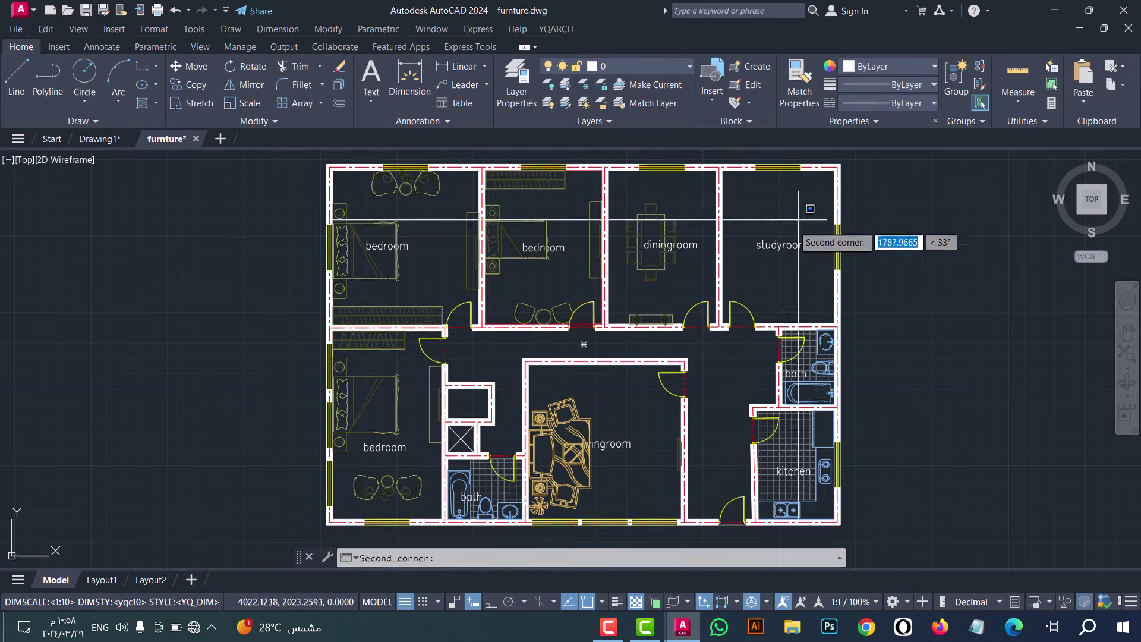
left_click(837, 166)
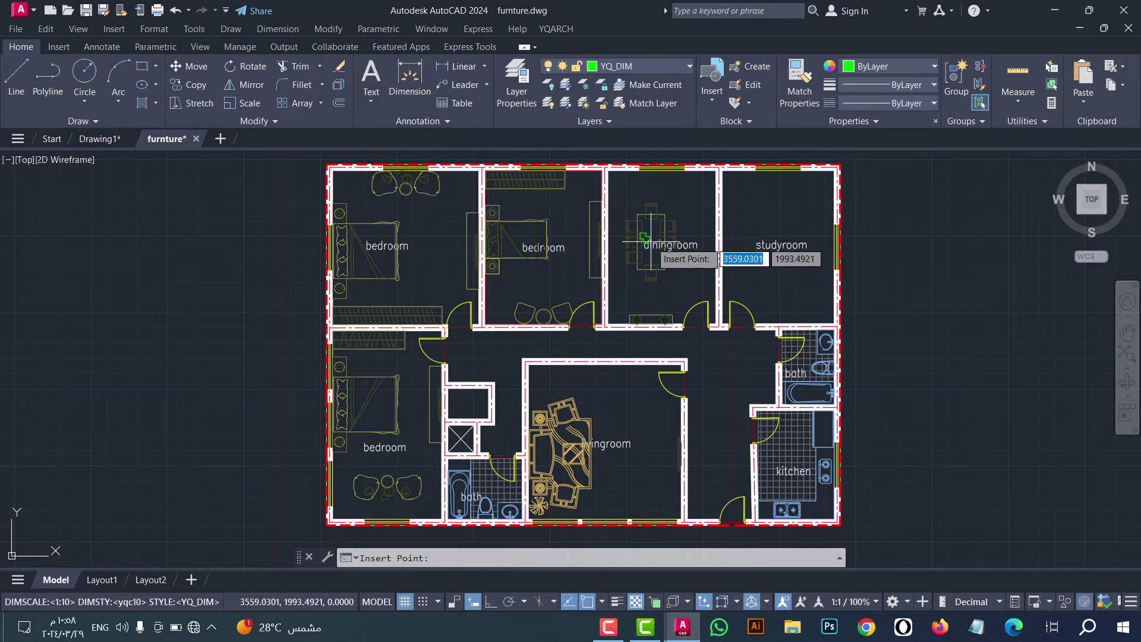
scroll(610, 268, "down", 3)
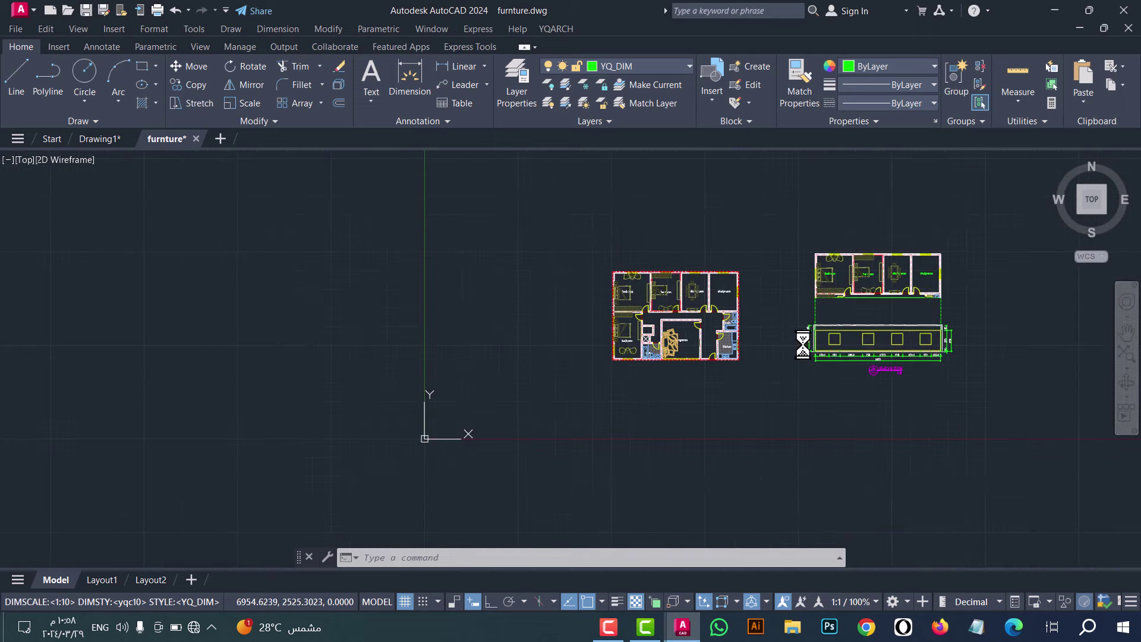
scroll(803, 343, "down", 4)
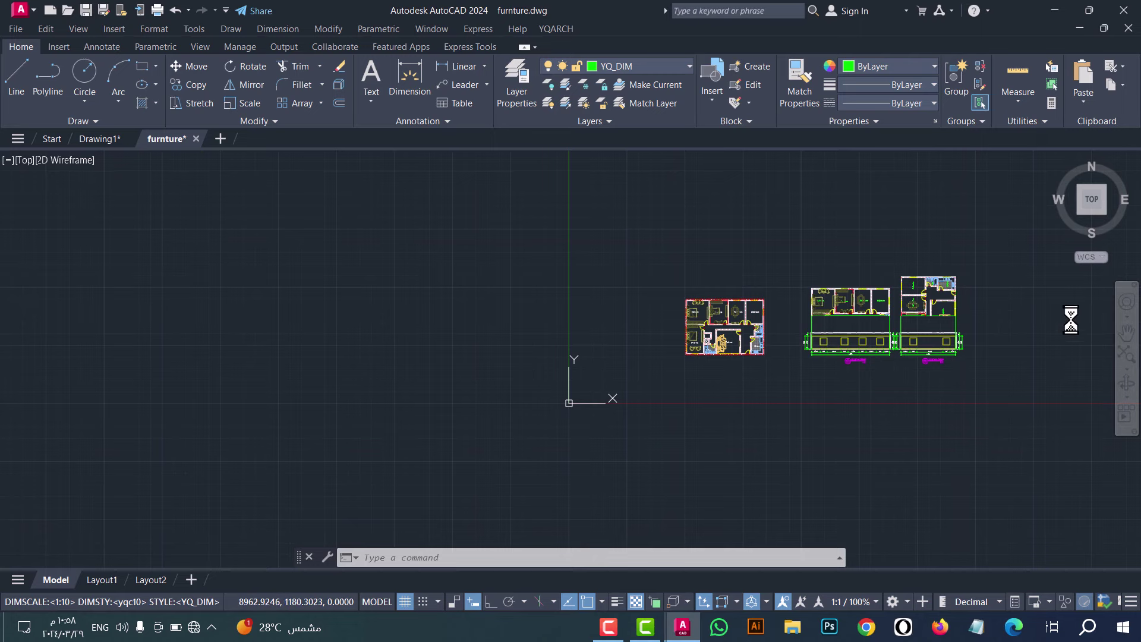
scroll(779, 352, "up", 4)
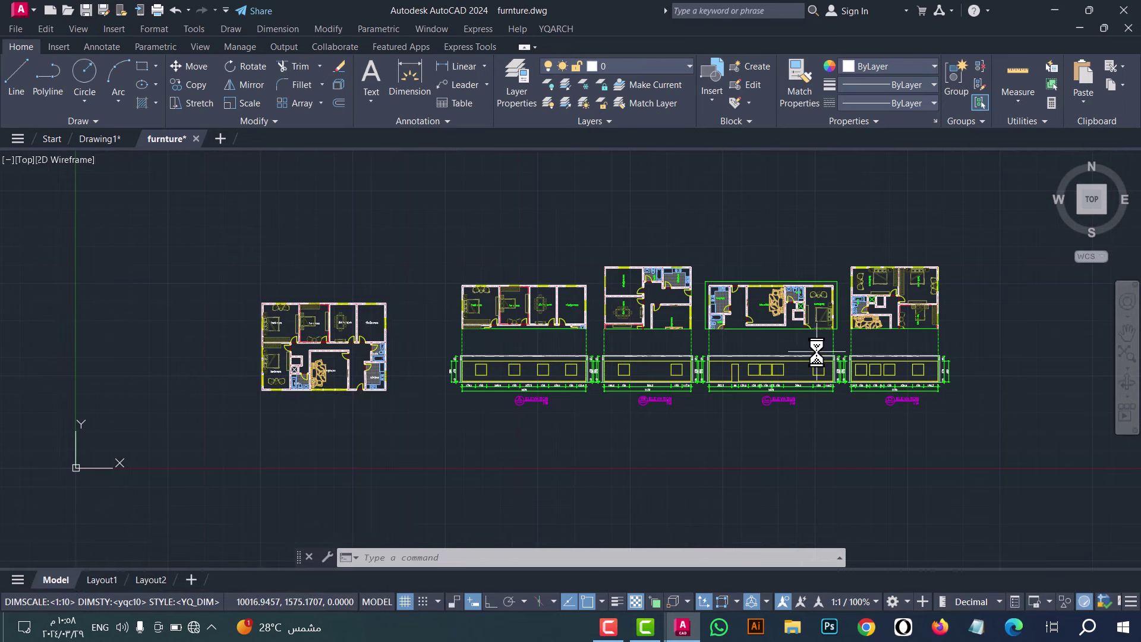
scroll(816, 352, "up", 4)
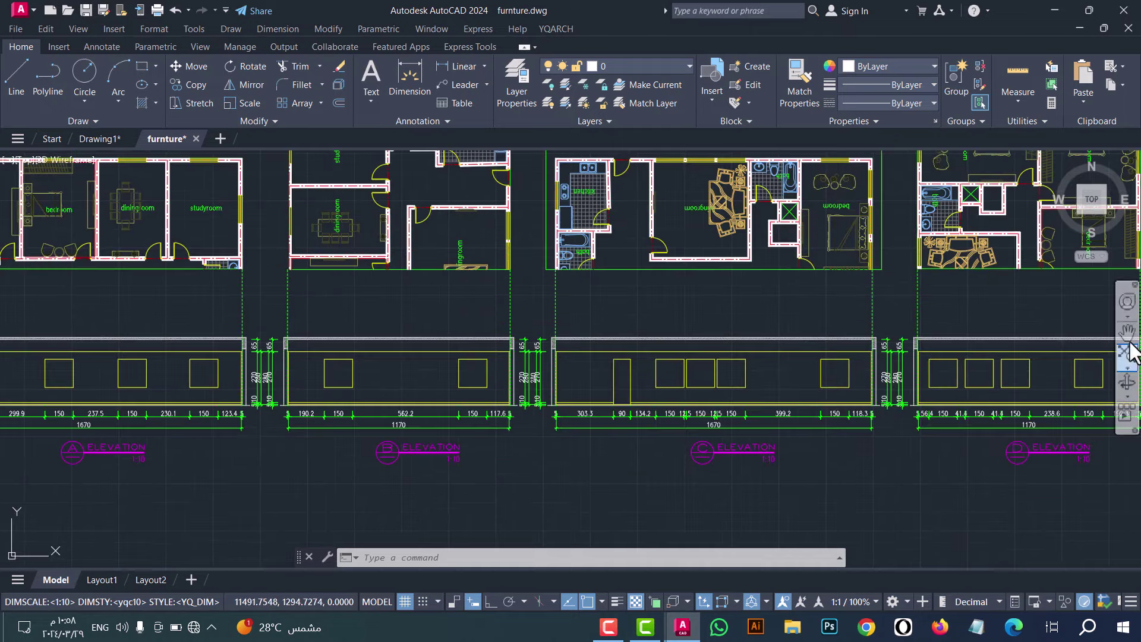
left_click(1128, 332)
mouse_move(650, 355)
left_mouse_down()
mouse_move(456, 323)
mouse_move(693, 416)
mouse_move(333, 390)
mouse_move(331, 377)
mouse_move(307, 371)
left_mouse_up()
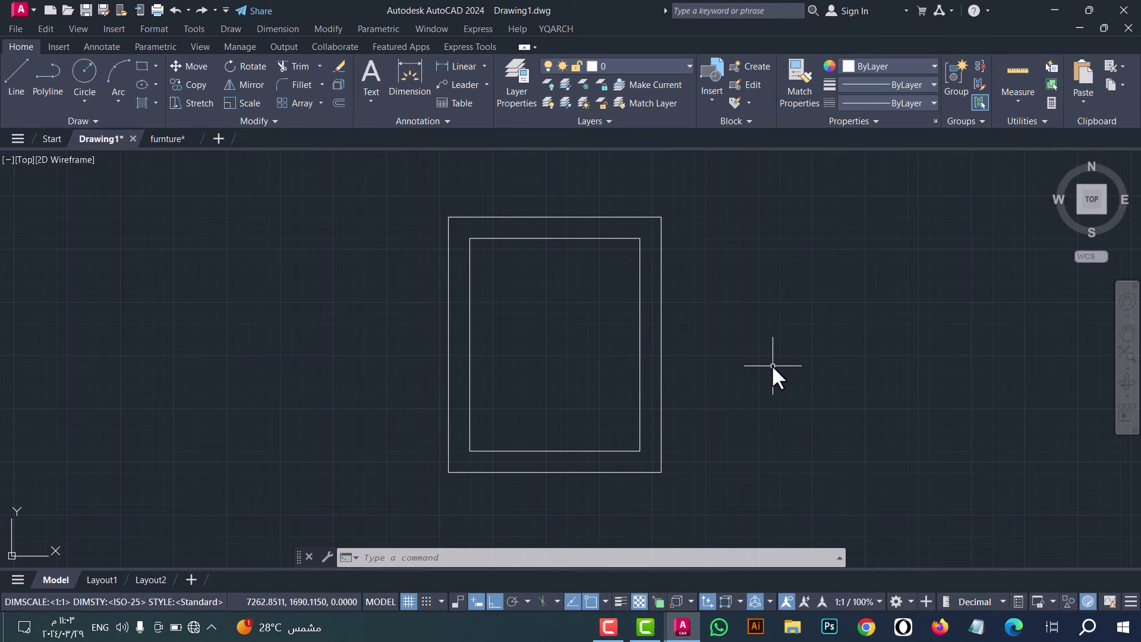
Step: Build a DTJ lift well in the inner rectangle, counterweight on the top wall, door on the bottom
type("DTJ")
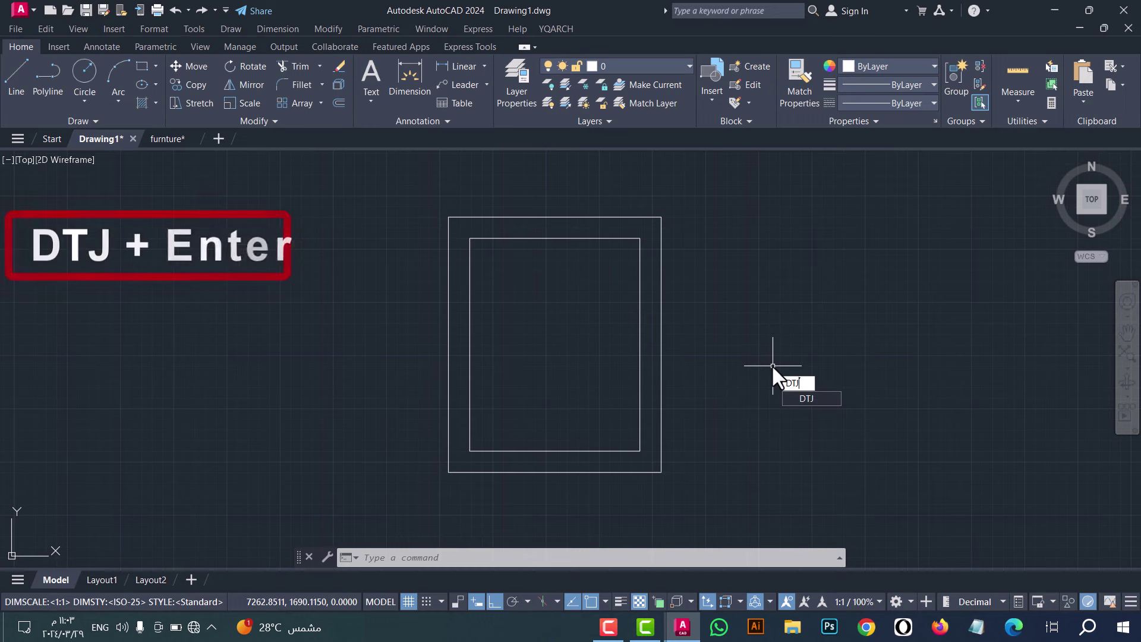
key("Return")
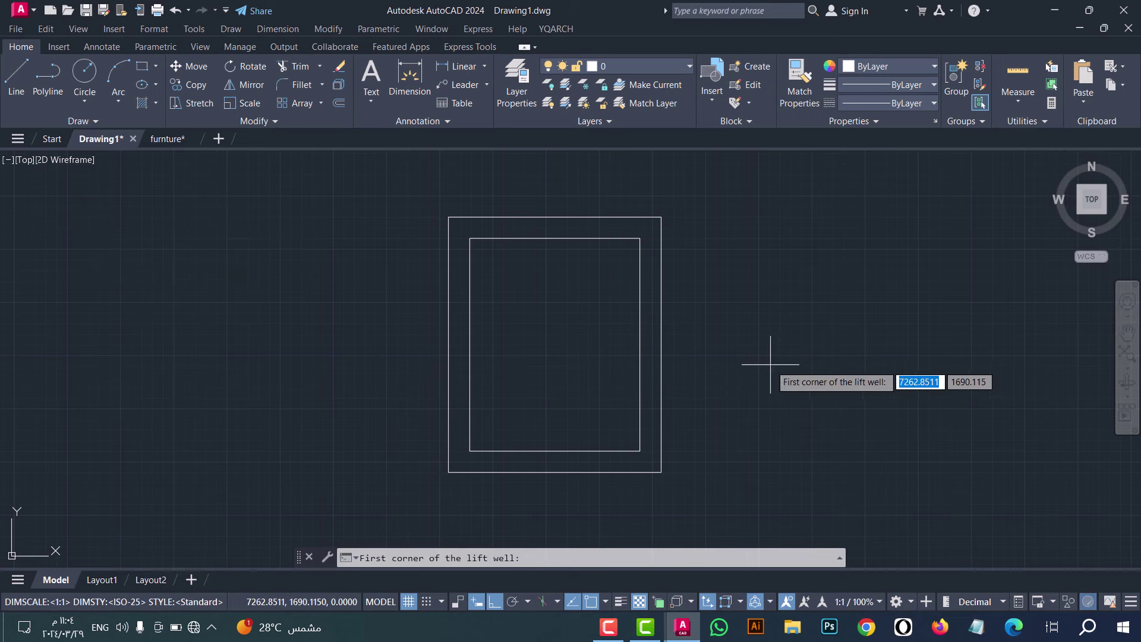
left_click(470, 450)
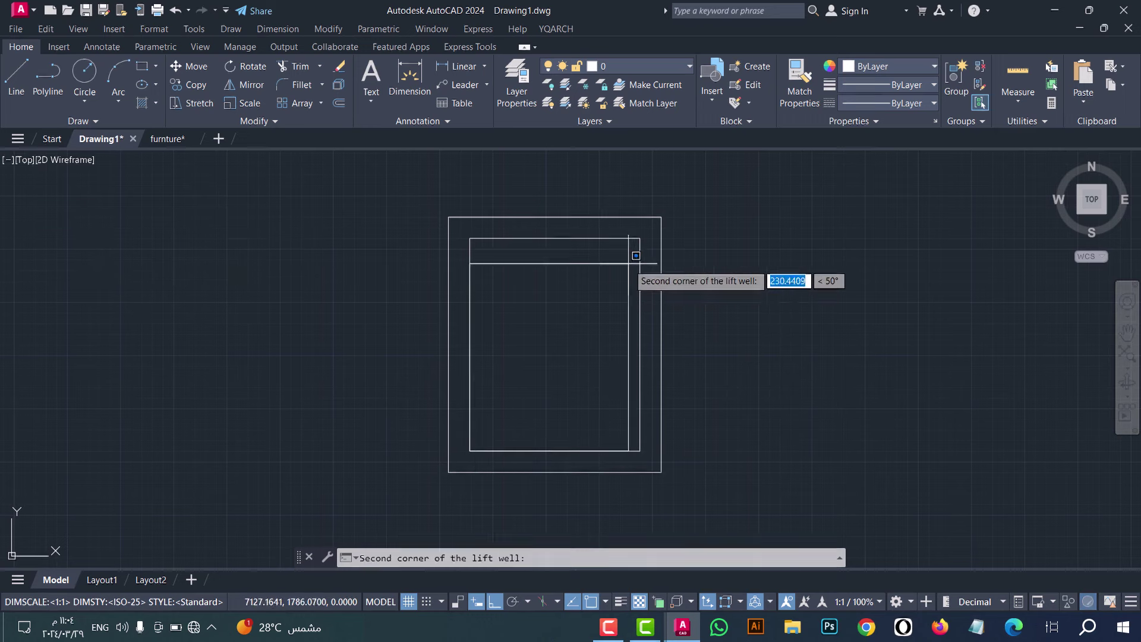
left_click(639, 239)
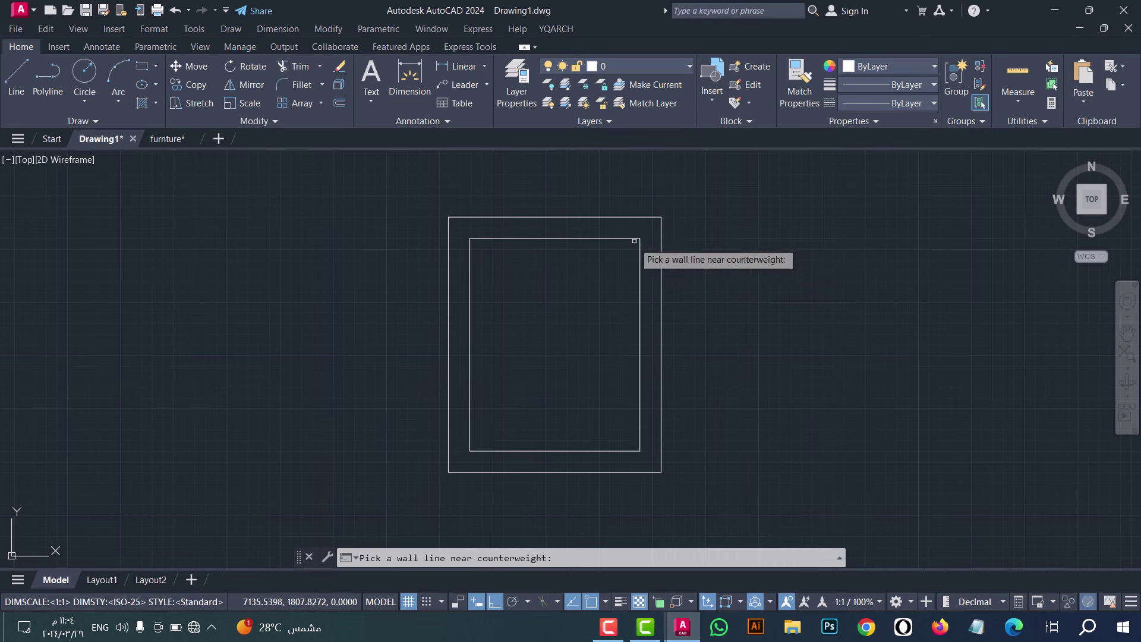
left_click(559, 237)
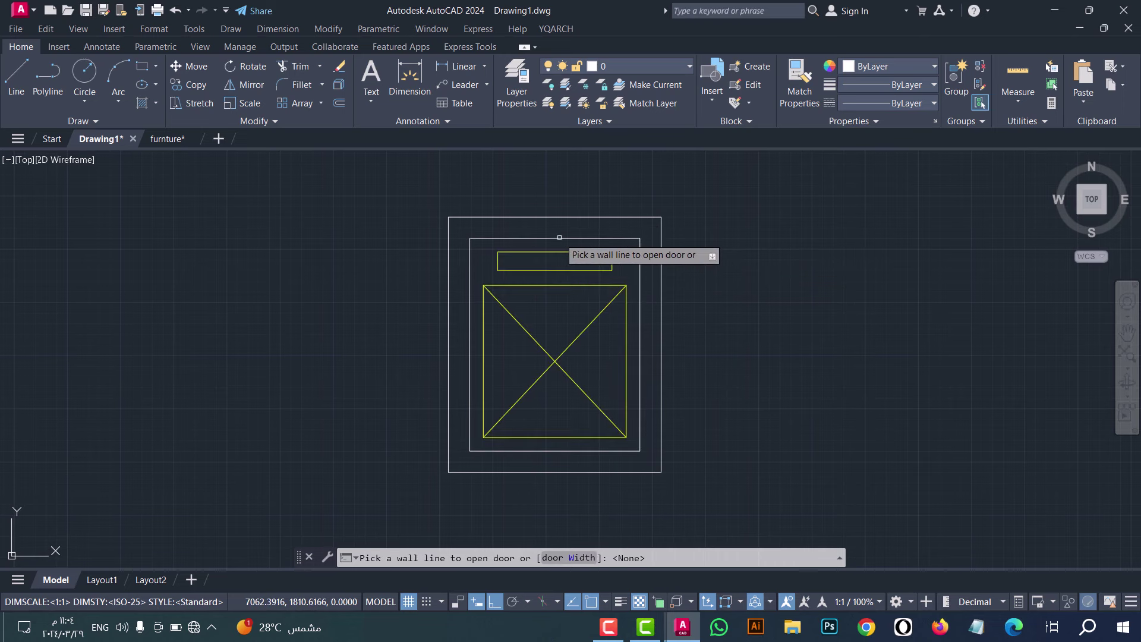
left_click(521, 450)
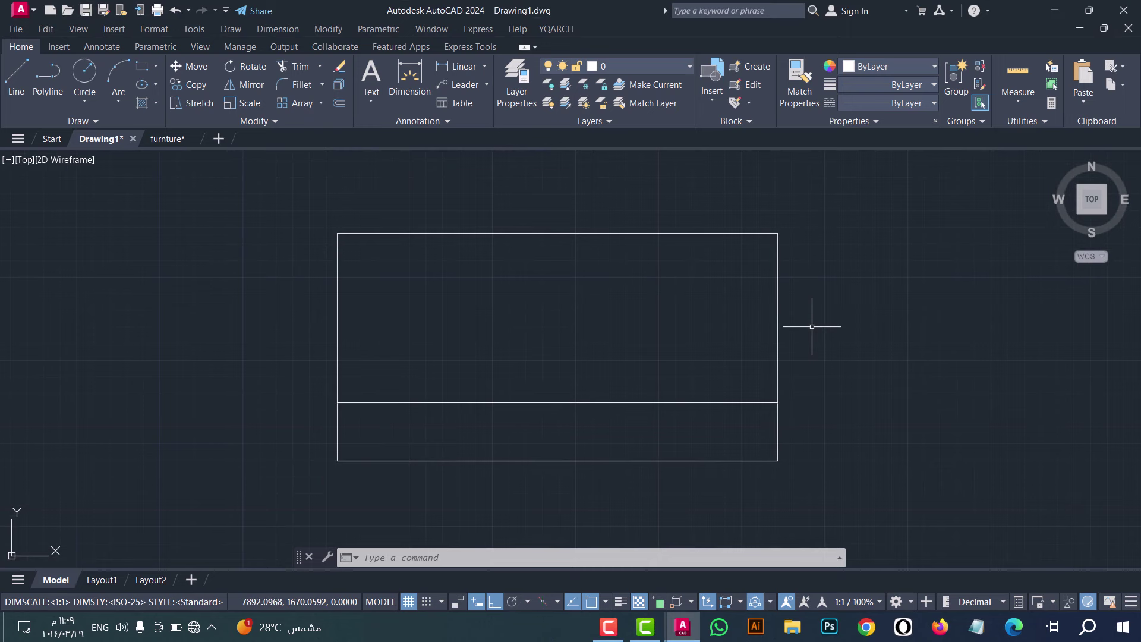
Step: Fill the lower cupboard band with drawers via GZE, then rerun it in European Door mode
type("GZe")
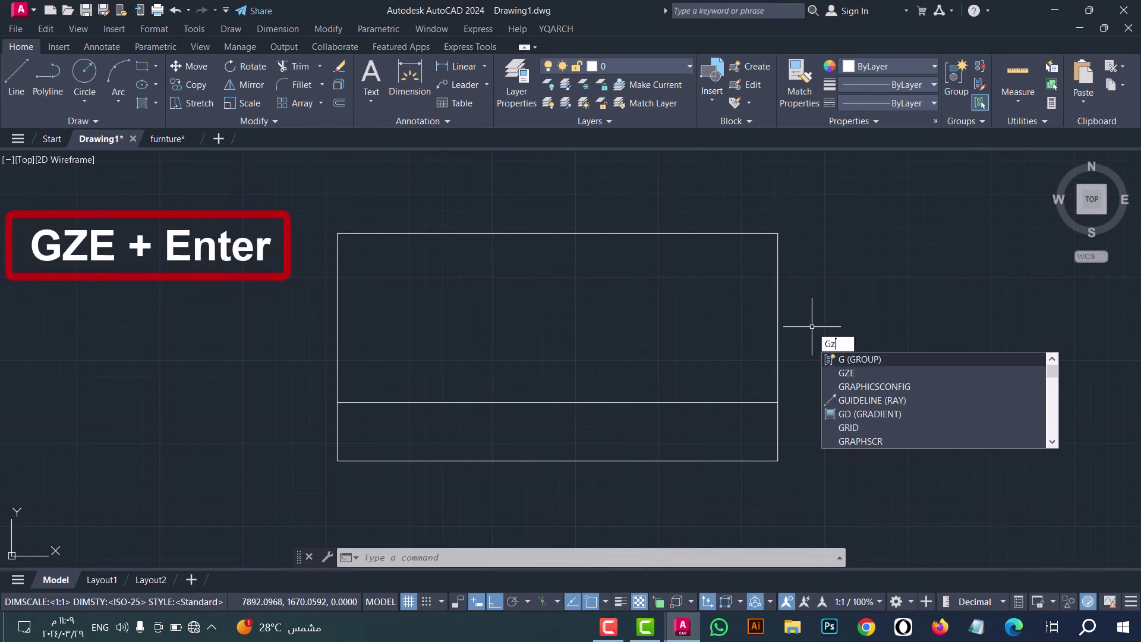
key("Return")
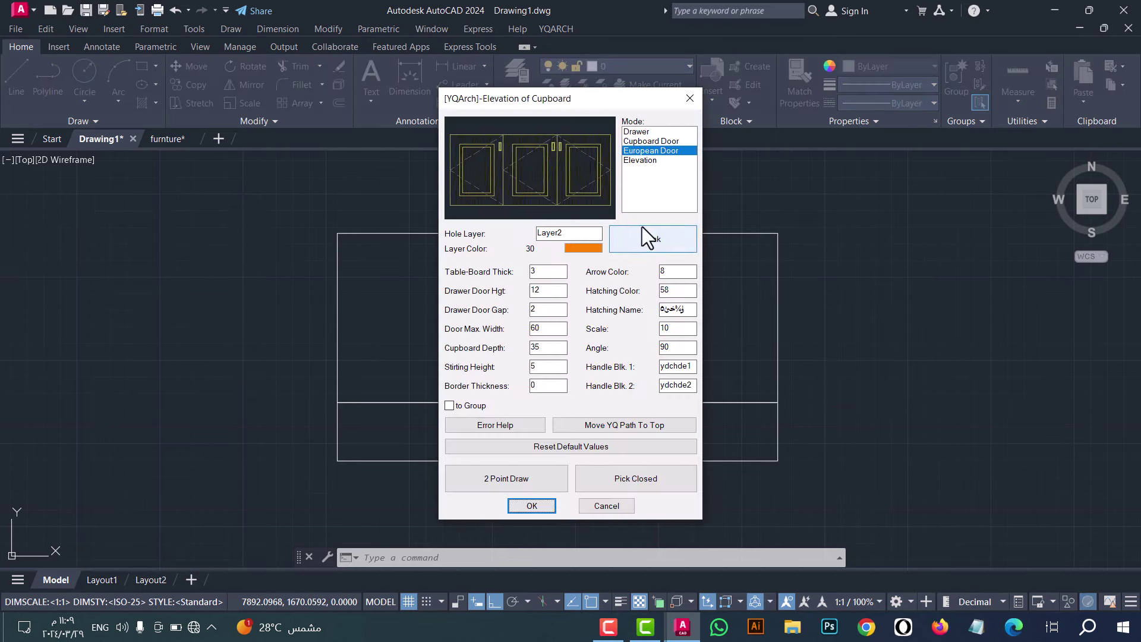
left_click(658, 137)
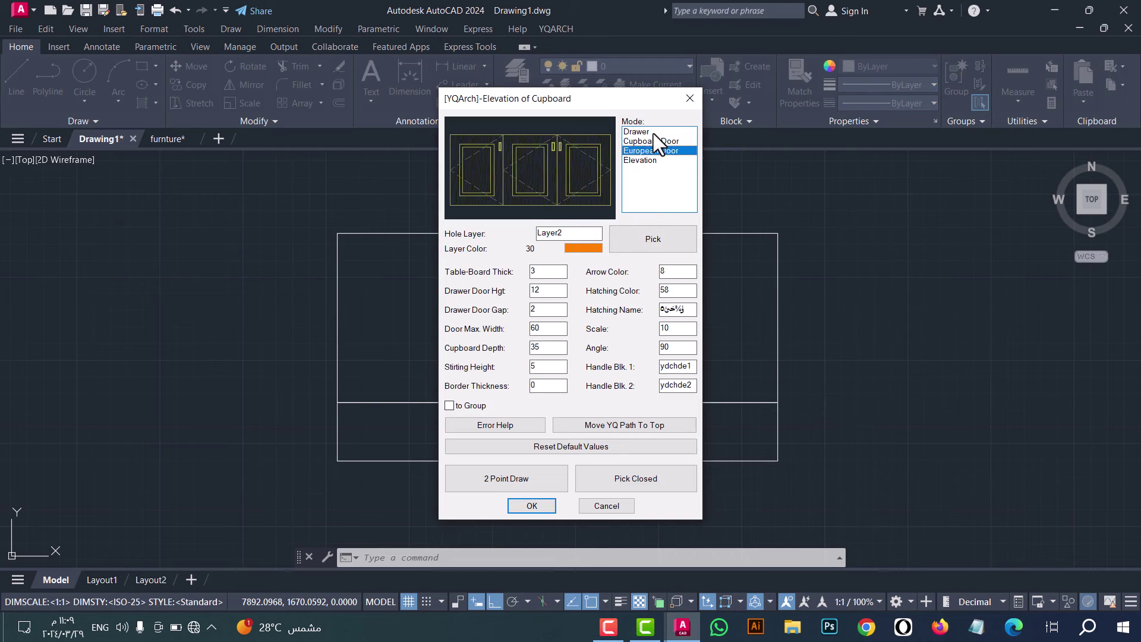
left_click(654, 132)
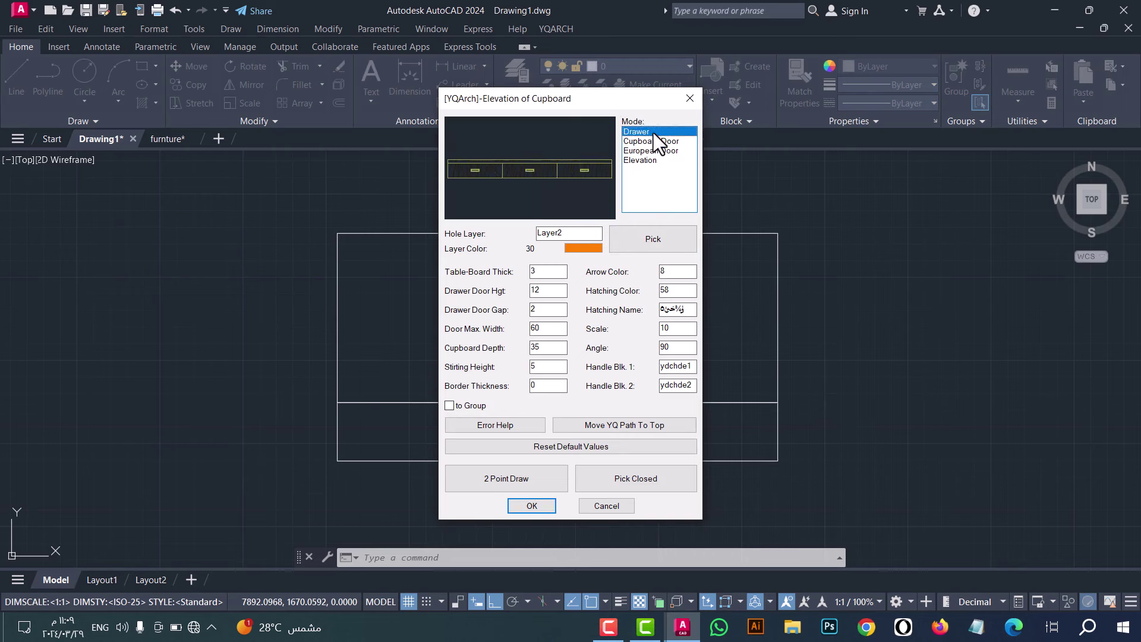
left_click(659, 481)
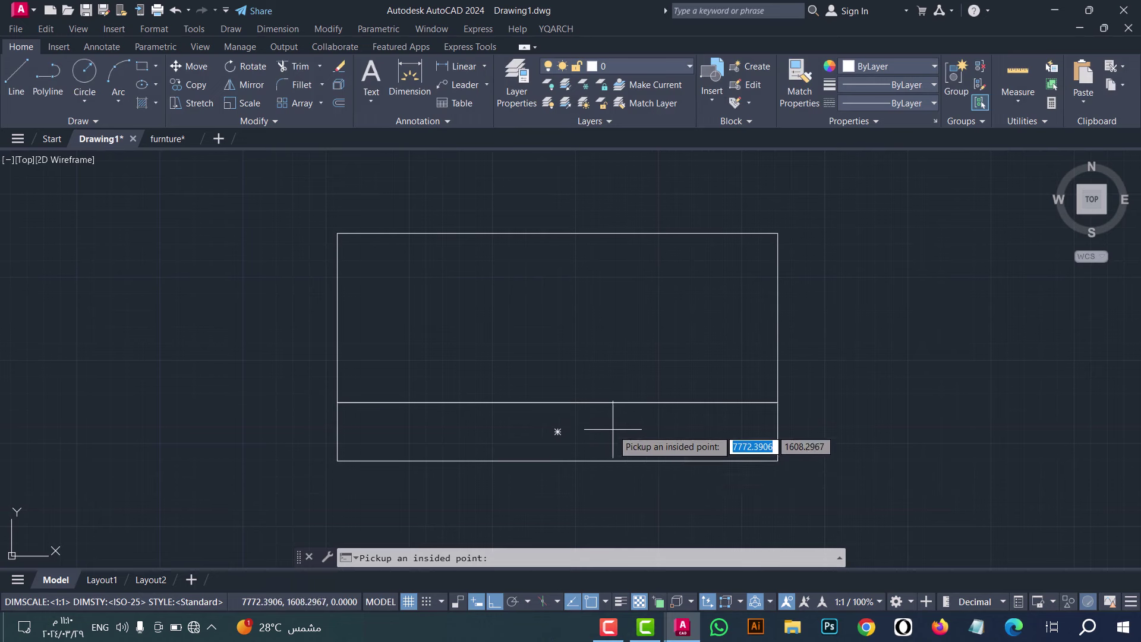
left_click(613, 429)
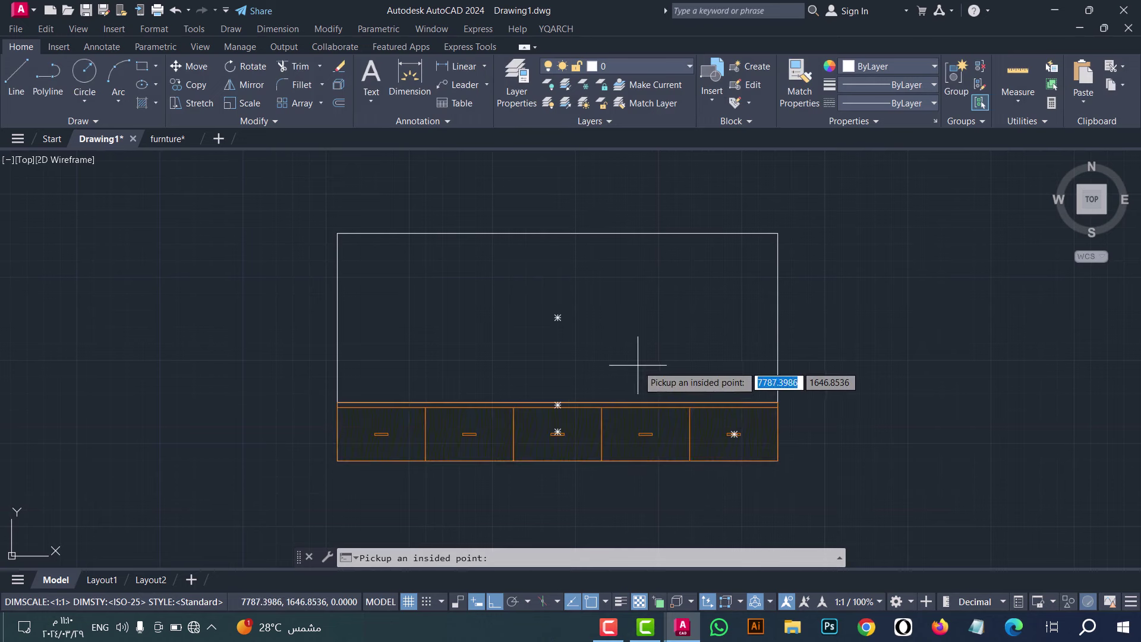
key("Return")
key("space")
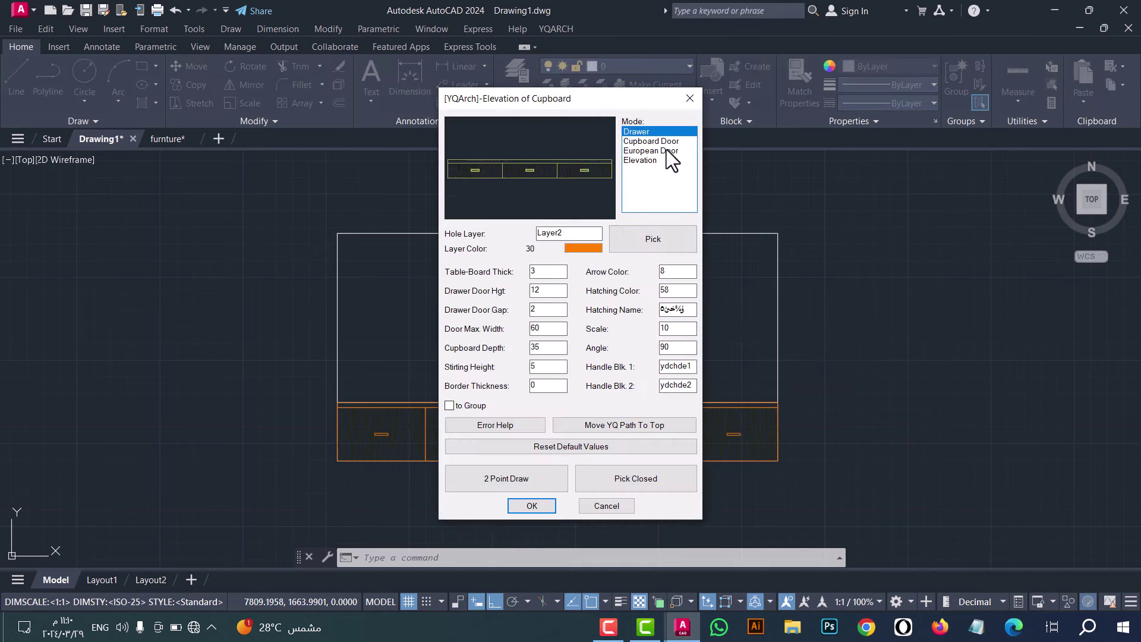
left_click(666, 150)
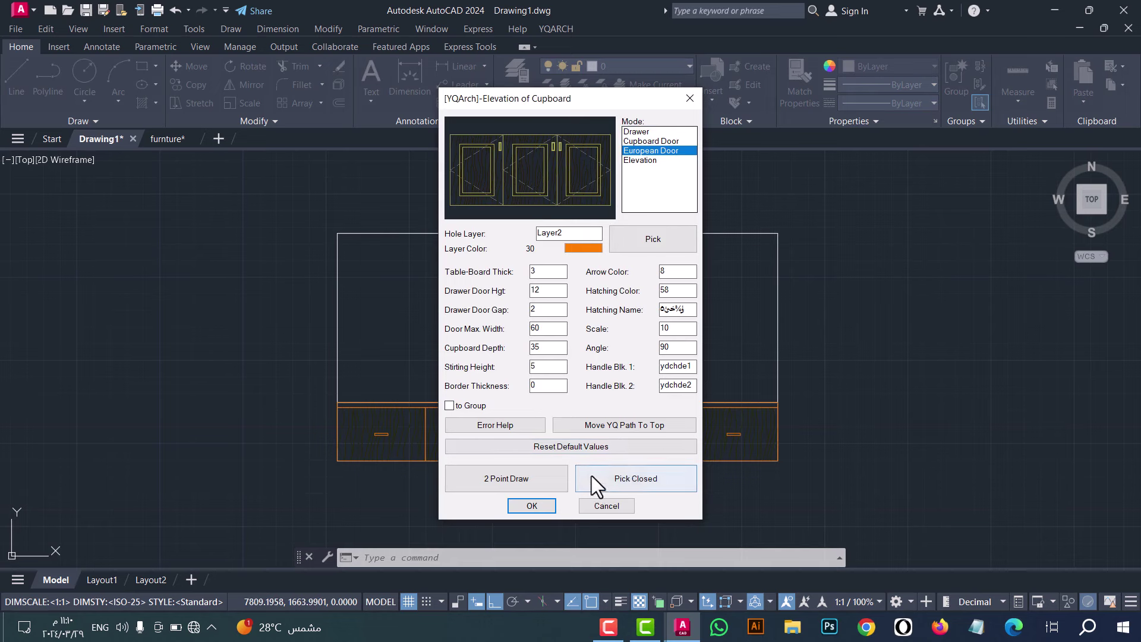
Step: Fill the cupboard's upper area with European door panels by picking points inside it
left_click(619, 477)
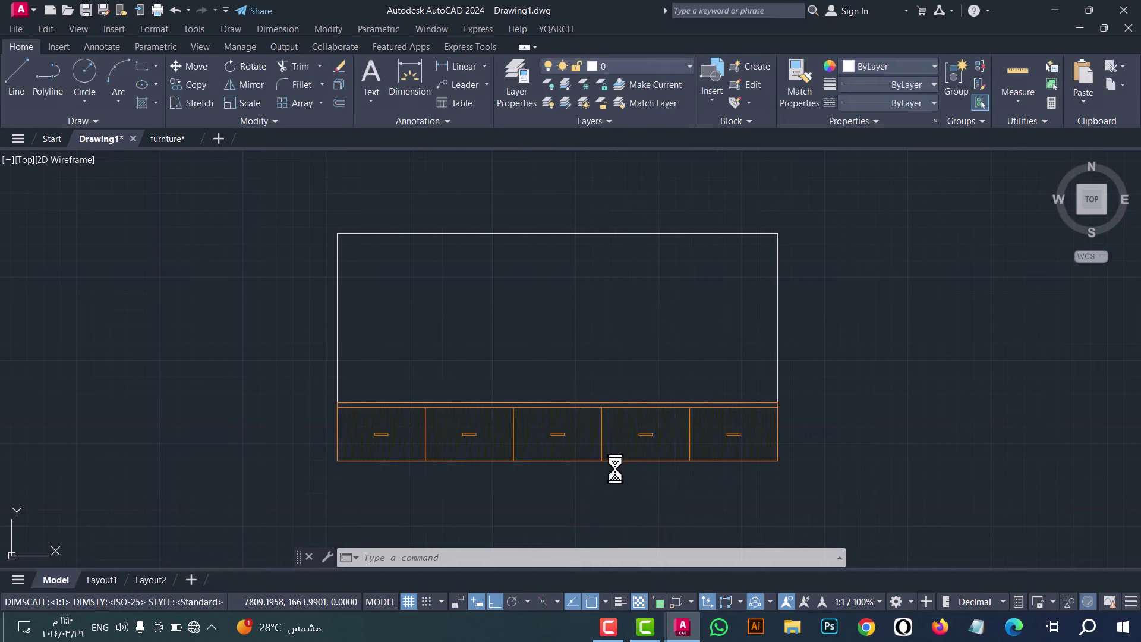
left_click(543, 318)
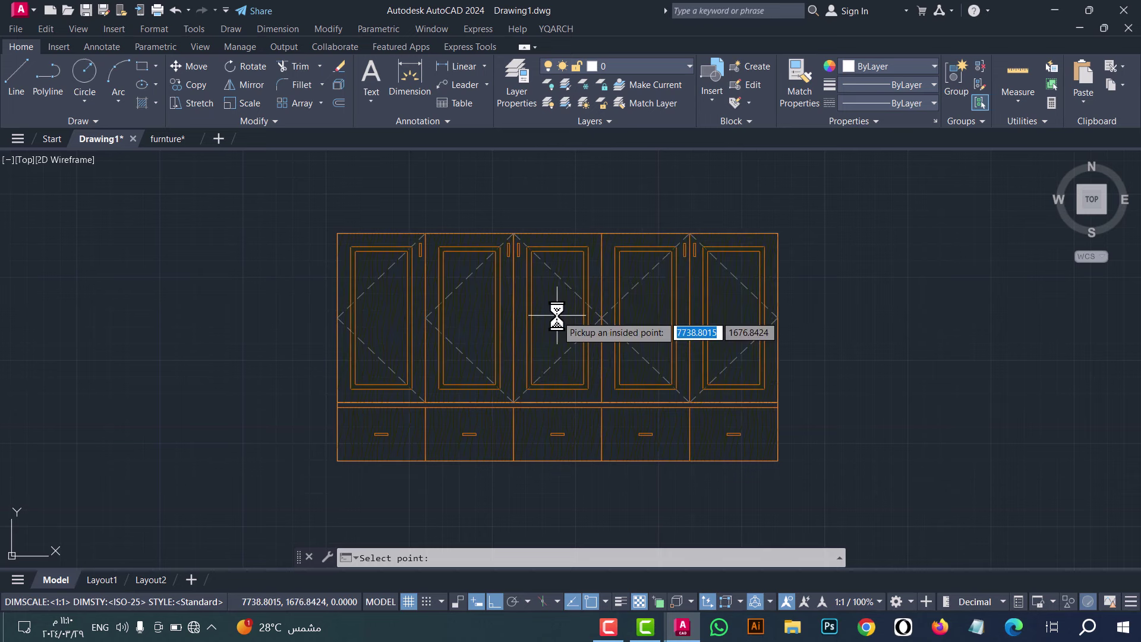
left_click(735, 320)
key("Return")
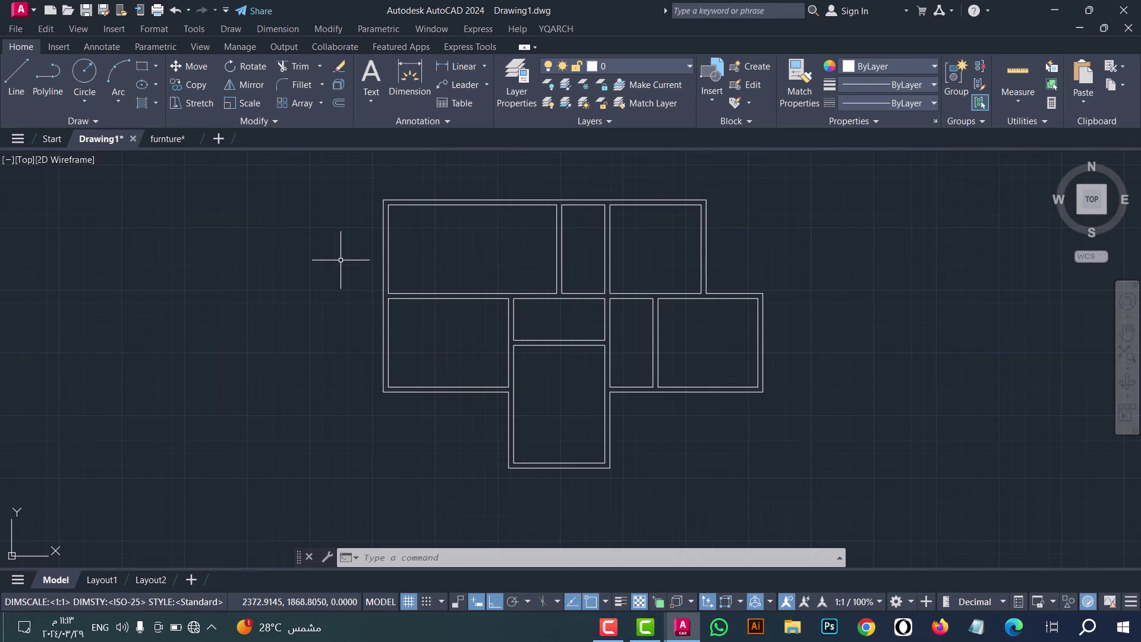
Step: Set WW to inside-wall dimensioning at 1:10 scale and dimension a room's width and depth
type("ww")
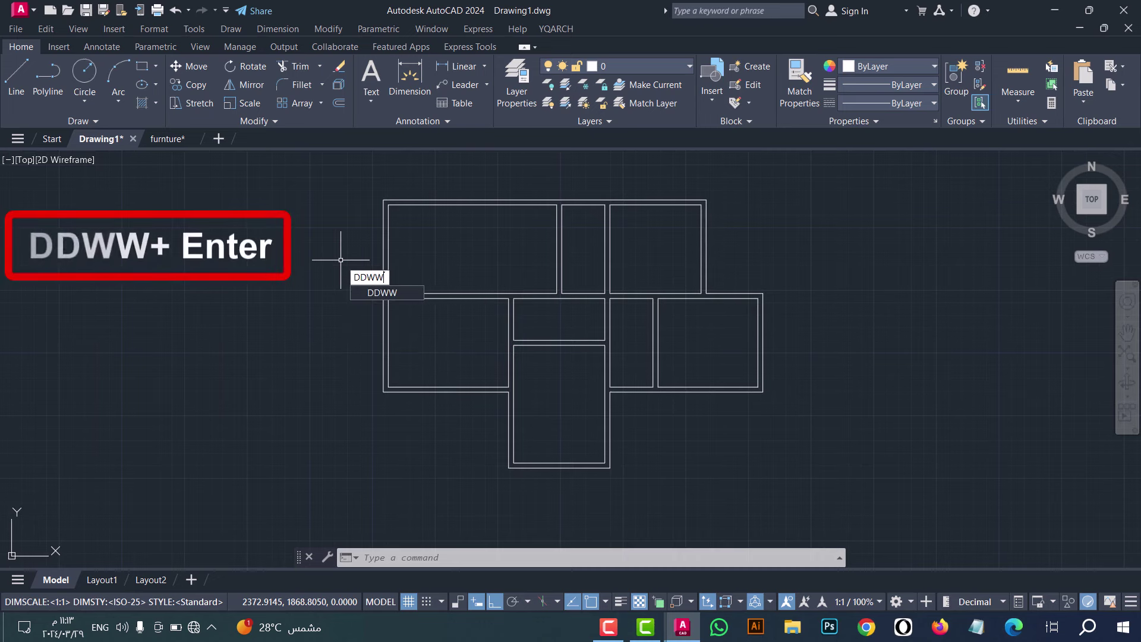
key("Return")
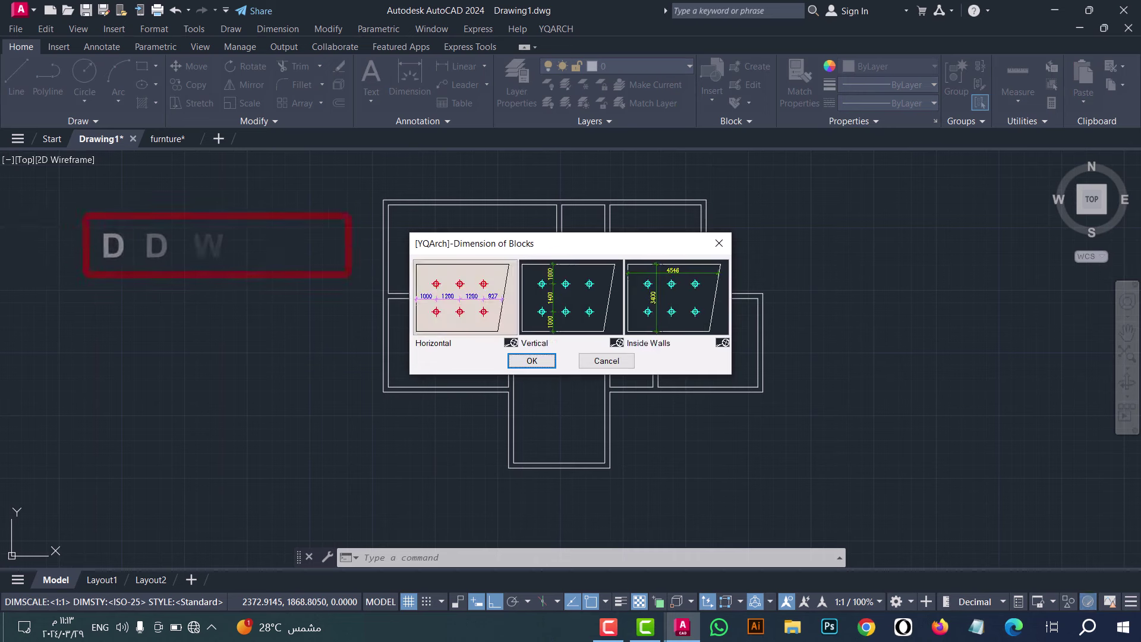
left_click(674, 299)
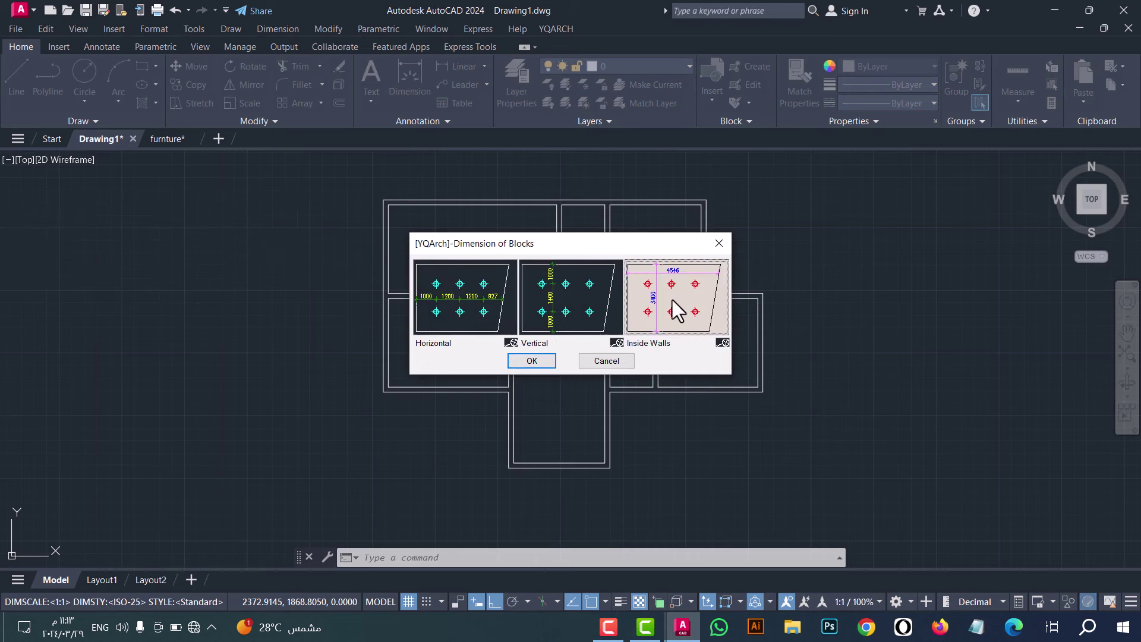
left_click(530, 361)
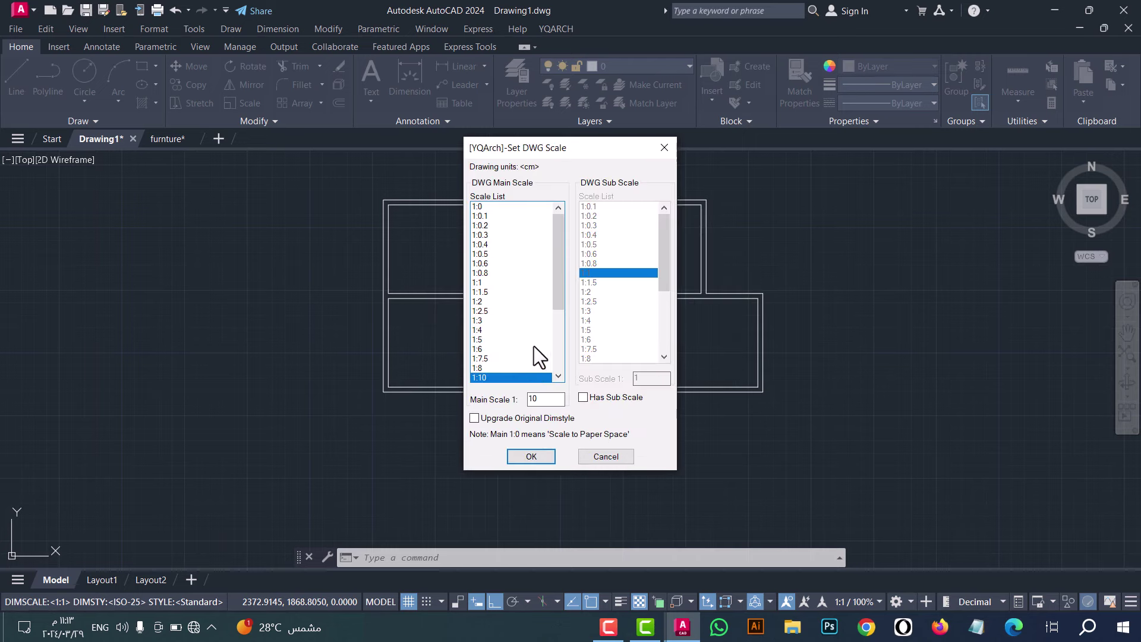
left_click(531, 457)
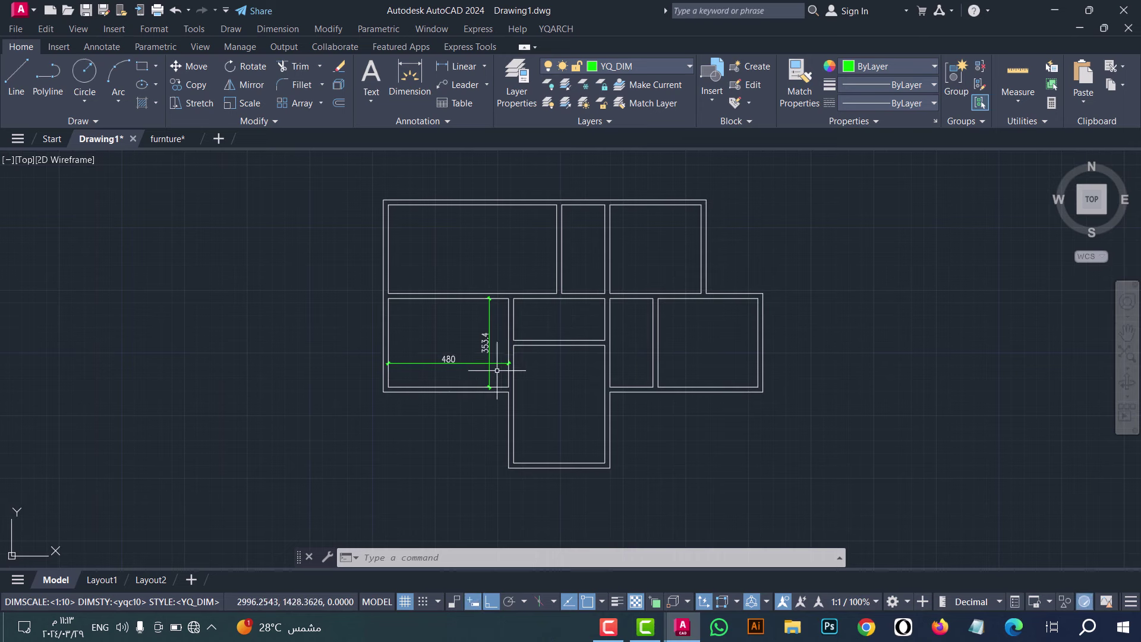
left_click(497, 370)
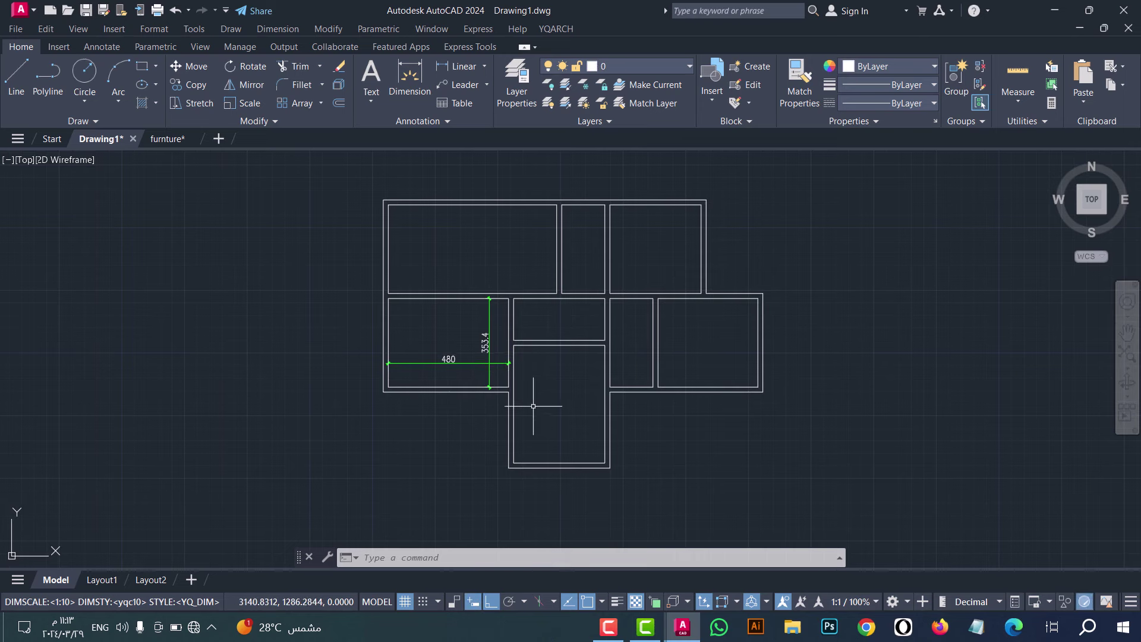
Step: Dimension the upper-left room at 672.1 by 353.4 by repeating the command
key("Return")
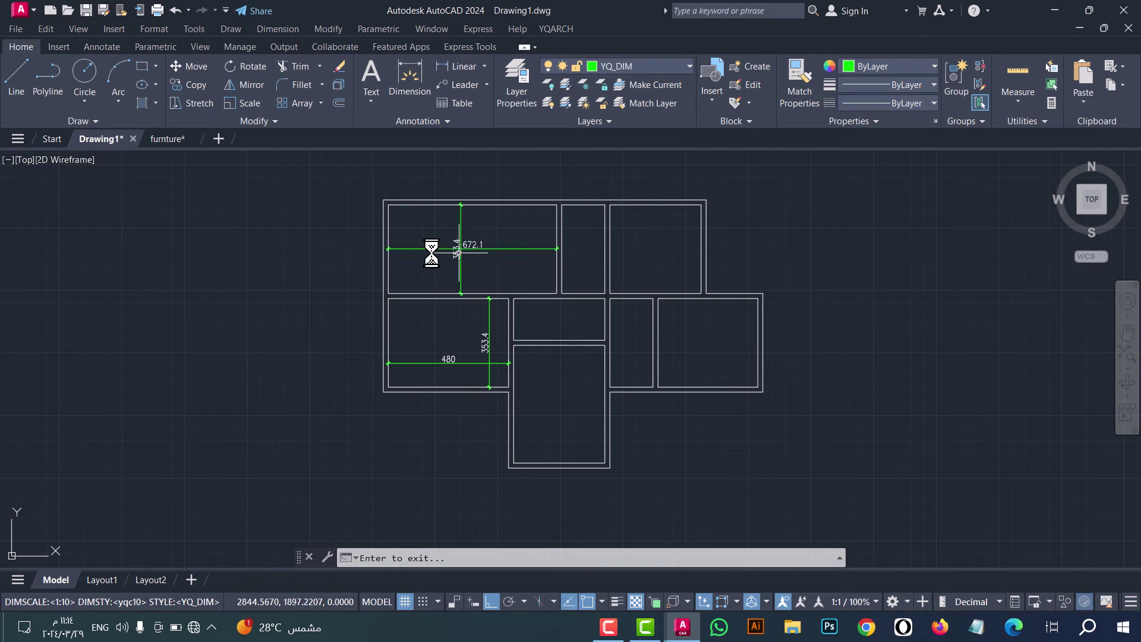
left_click(406, 247)
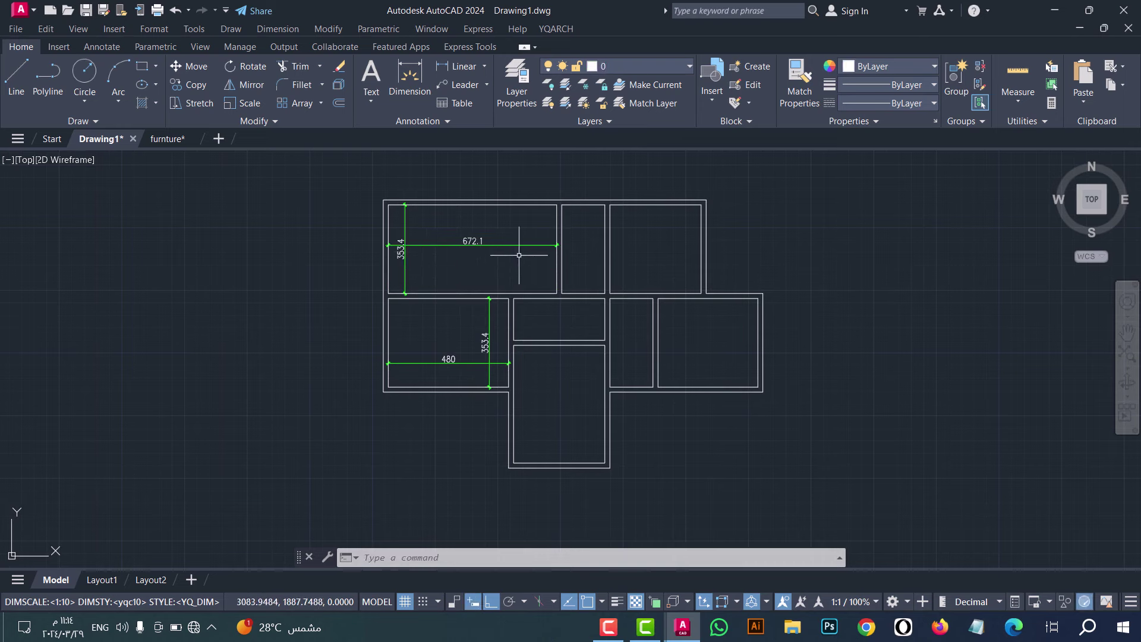
key("Return")
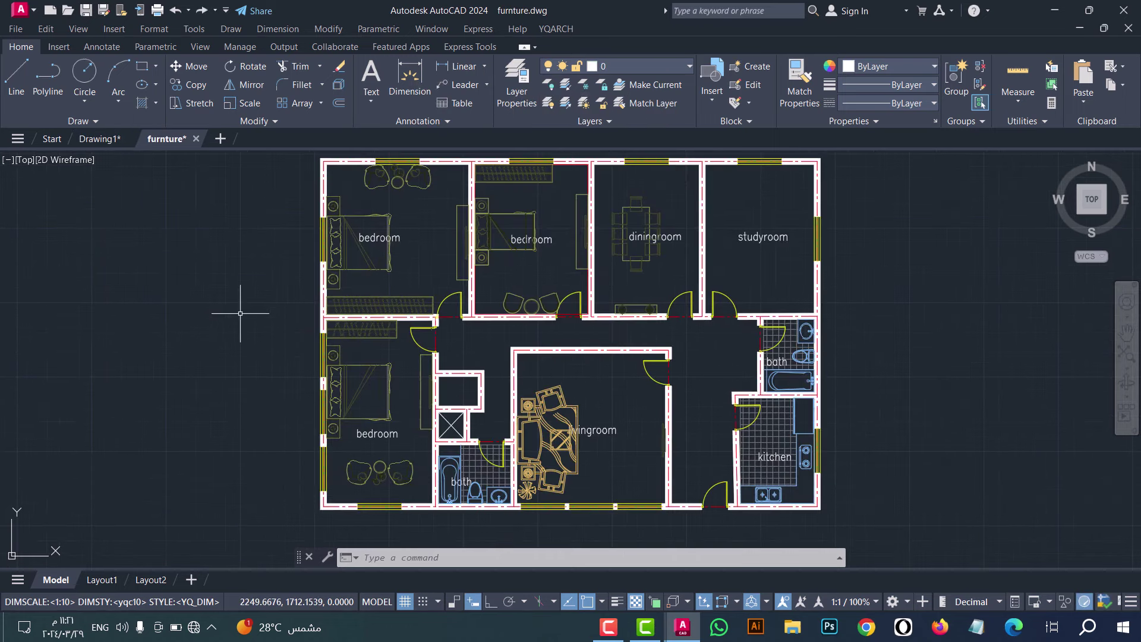
Step: Run BBL and window-select all the furniture blocks in the floor plan
type("BBL")
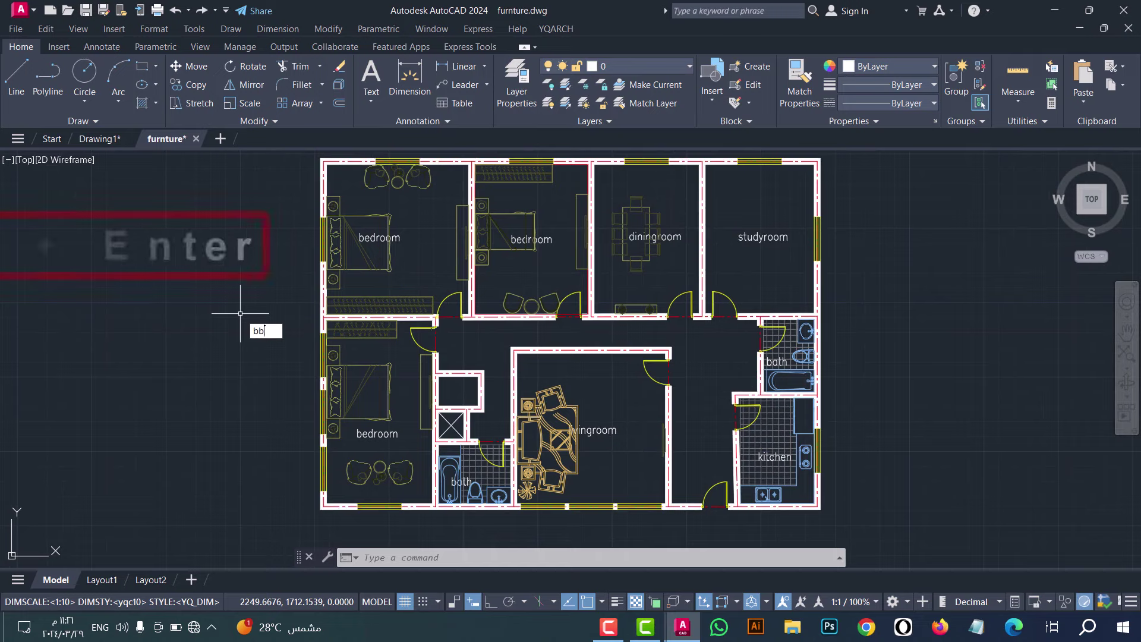
key("Return")
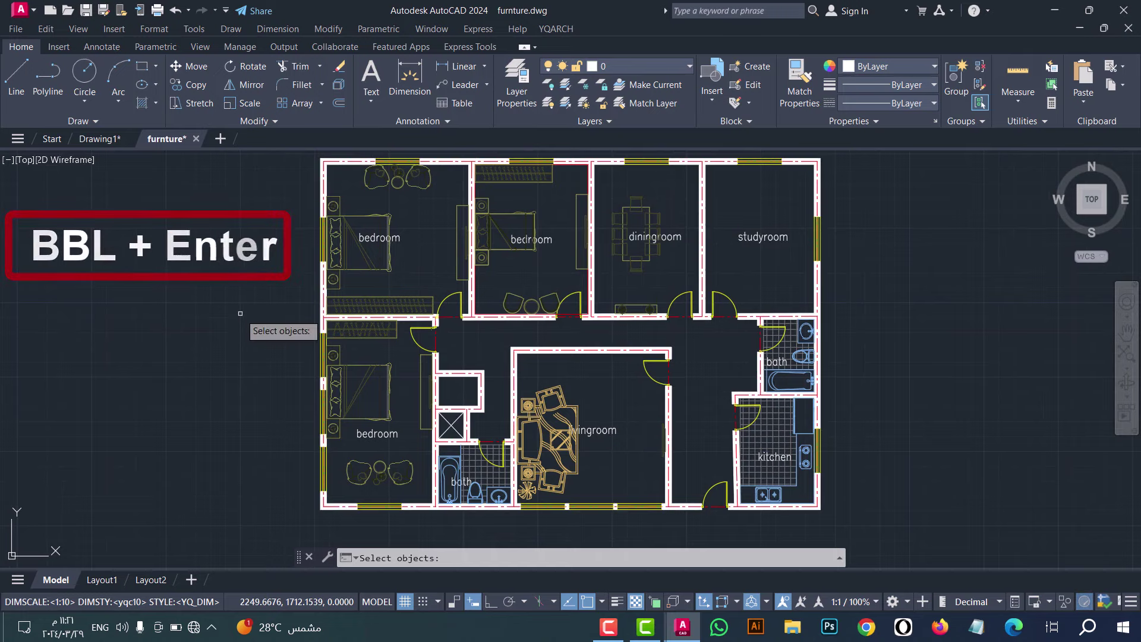
left_click(870, 533)
left_click(275, 152)
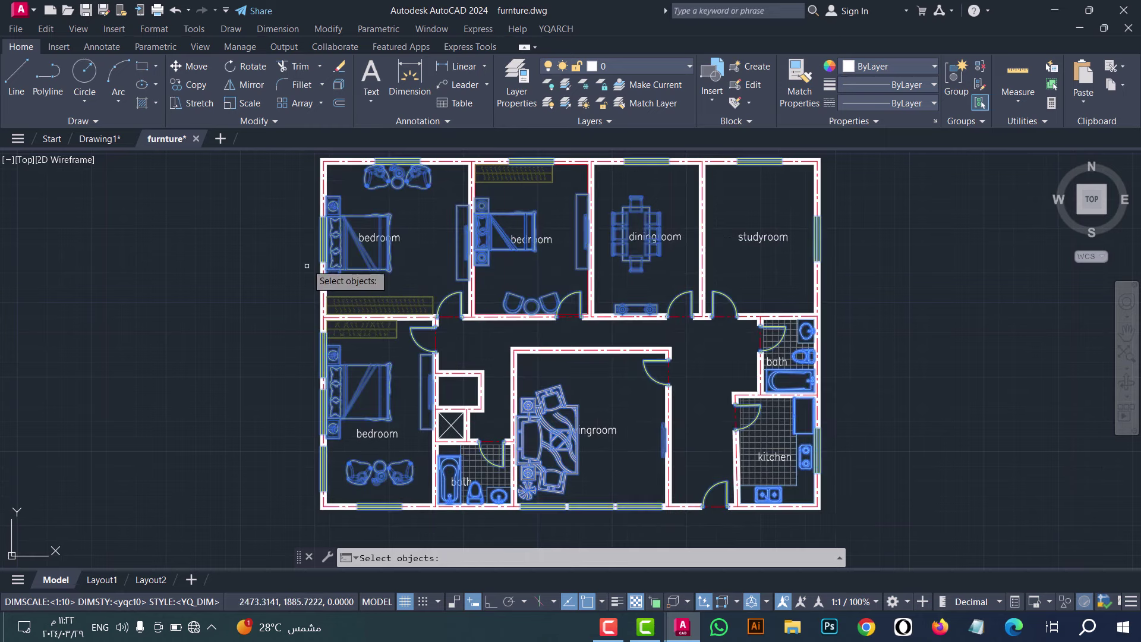
key("Return")
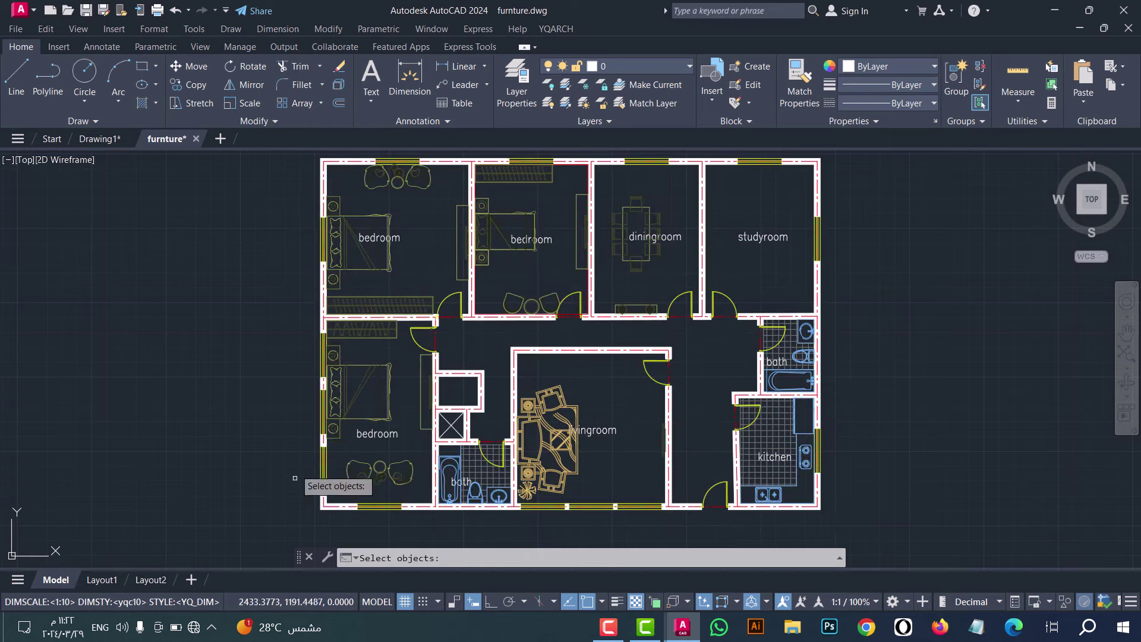
left_click(296, 515)
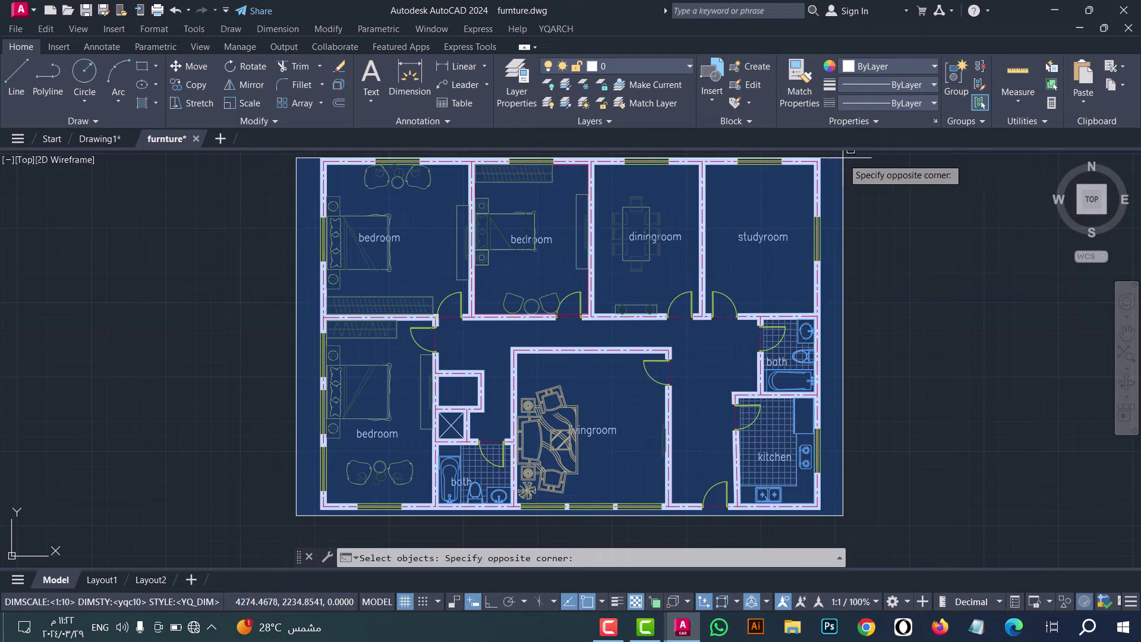
left_click(857, 158)
key("Return")
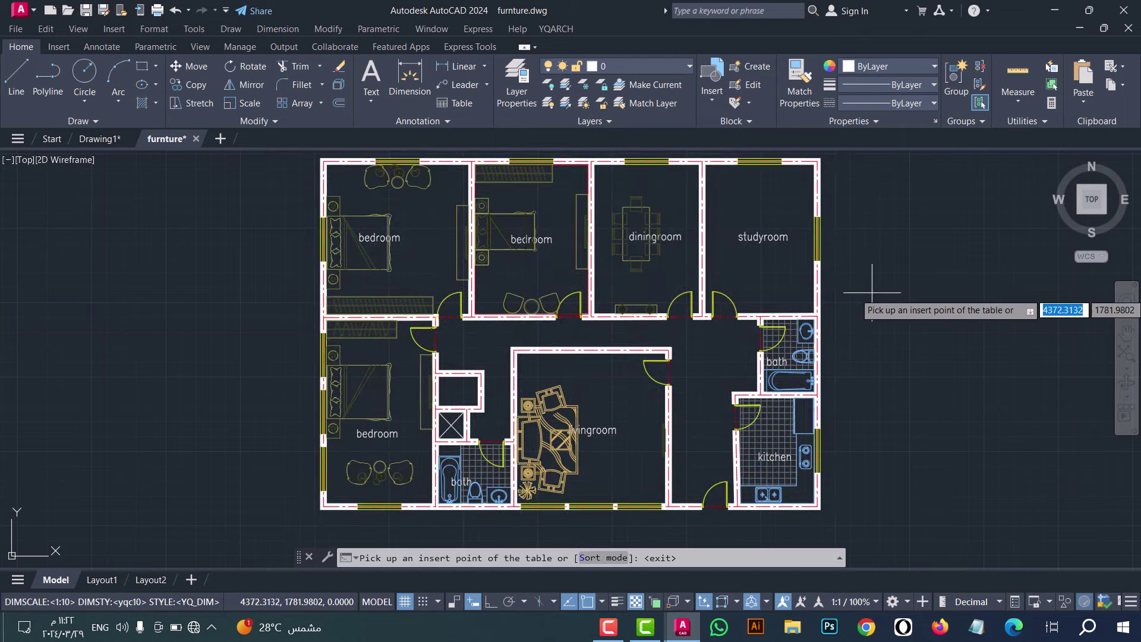
Step: Place the block quantity table right of the plan, then return to Drawing1
scroll(818, 270, "down", 2)
scroll(892, 262, "up", 1)
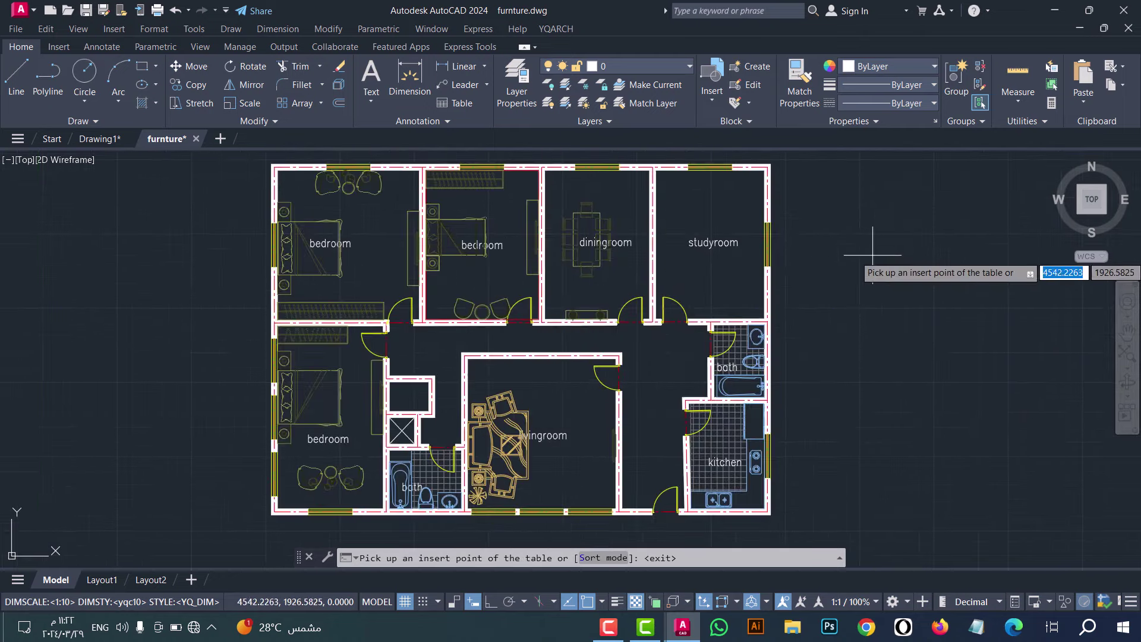
left_click(862, 243)
scroll(883, 245, "down", 2)
scroll(946, 376, "up", 2)
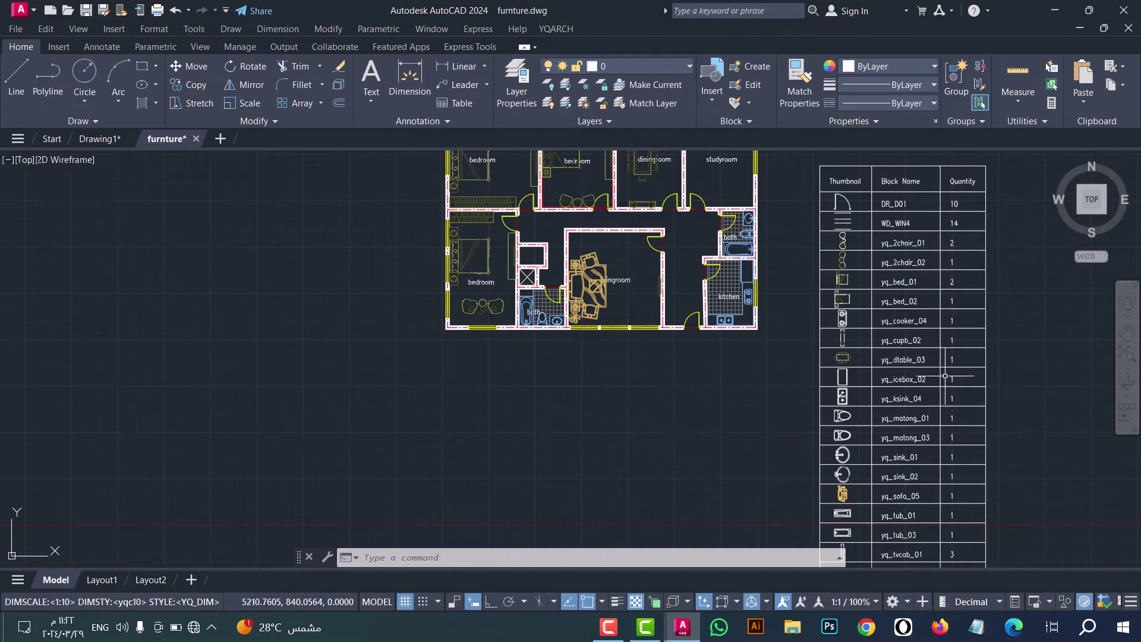
scroll(942, 207, "up", 4)
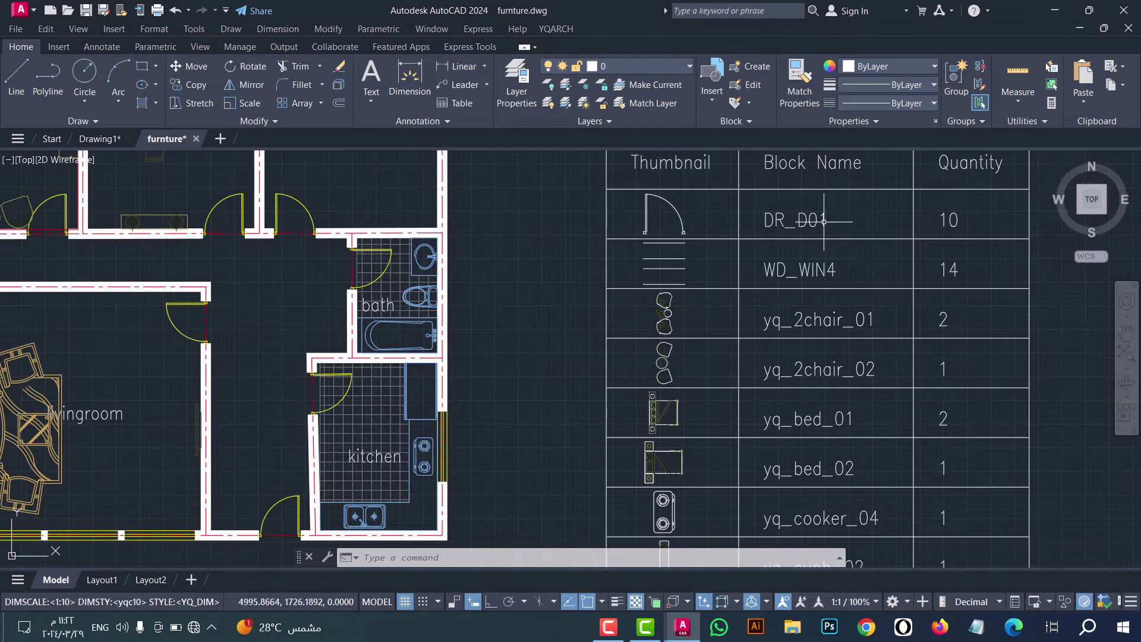
scroll(699, 237, "down", 2)
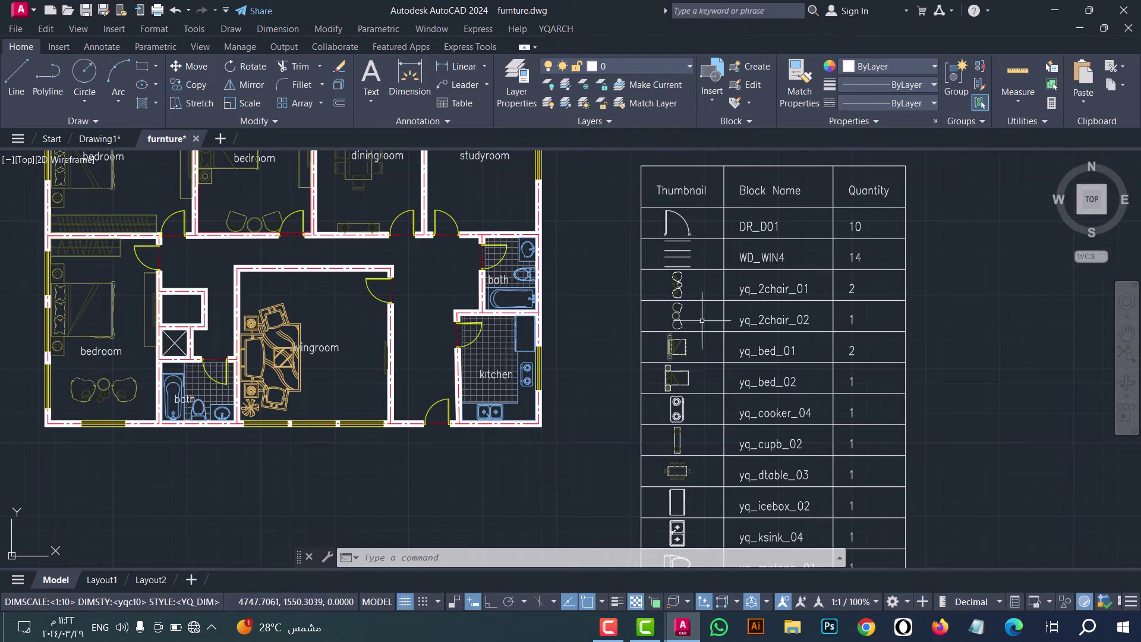
scroll(713, 345, "up", 3)
scroll(683, 285, "down", 3)
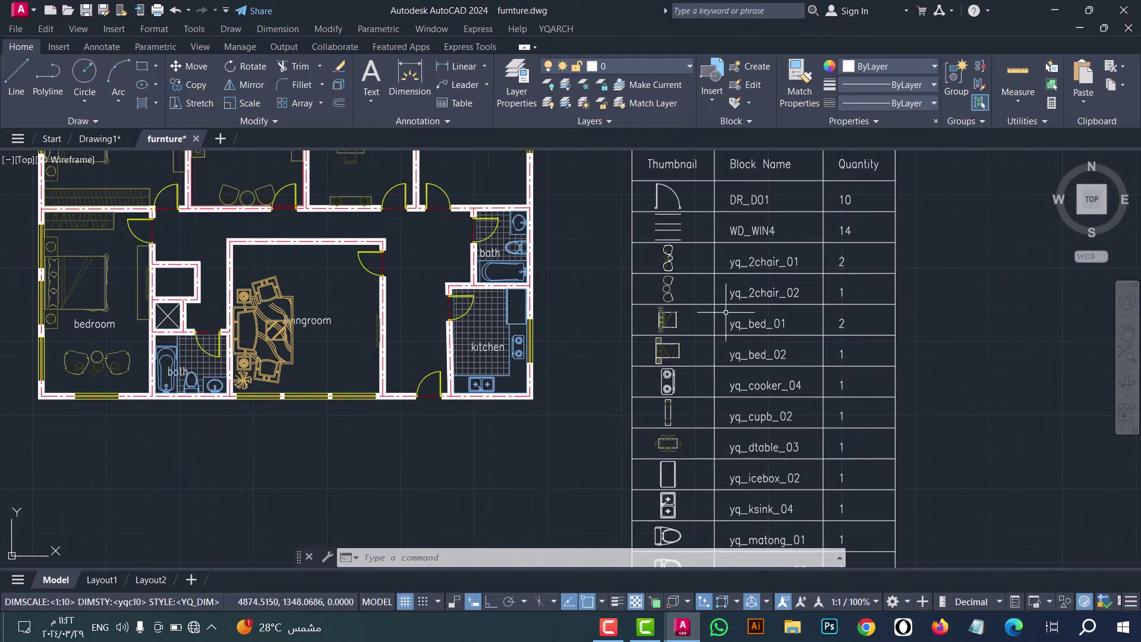
key("ctrl+Tab")
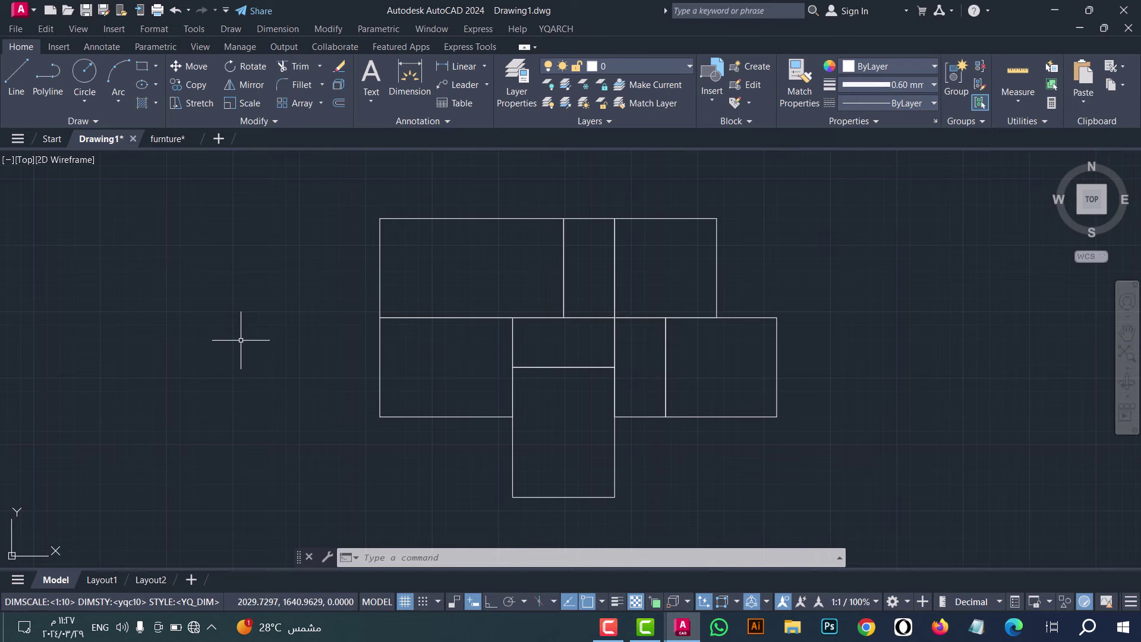
Step: Run DDSS with Use Dimensions and add width and depth dimensions to every rectangle in Drawing1
type("DDSS")
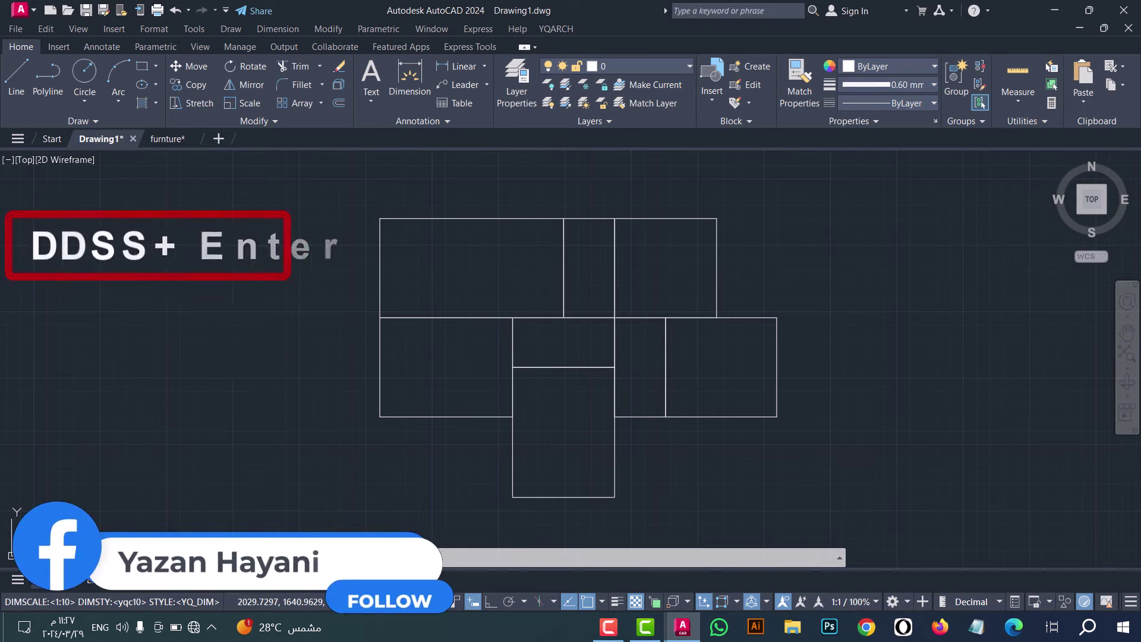
key("Return")
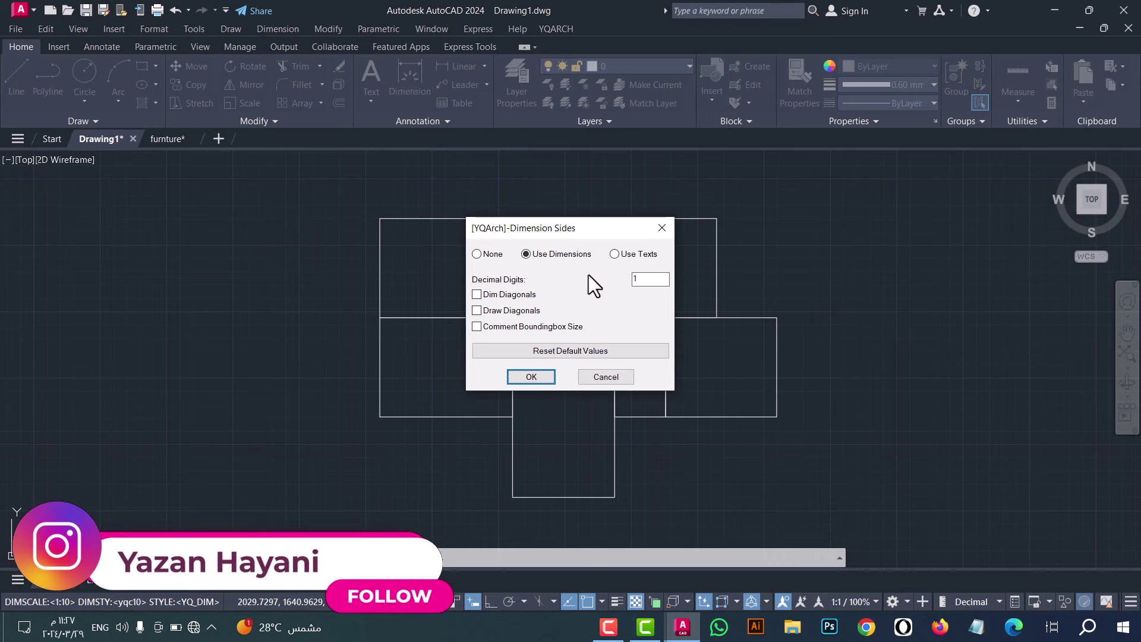
left_click(530, 377)
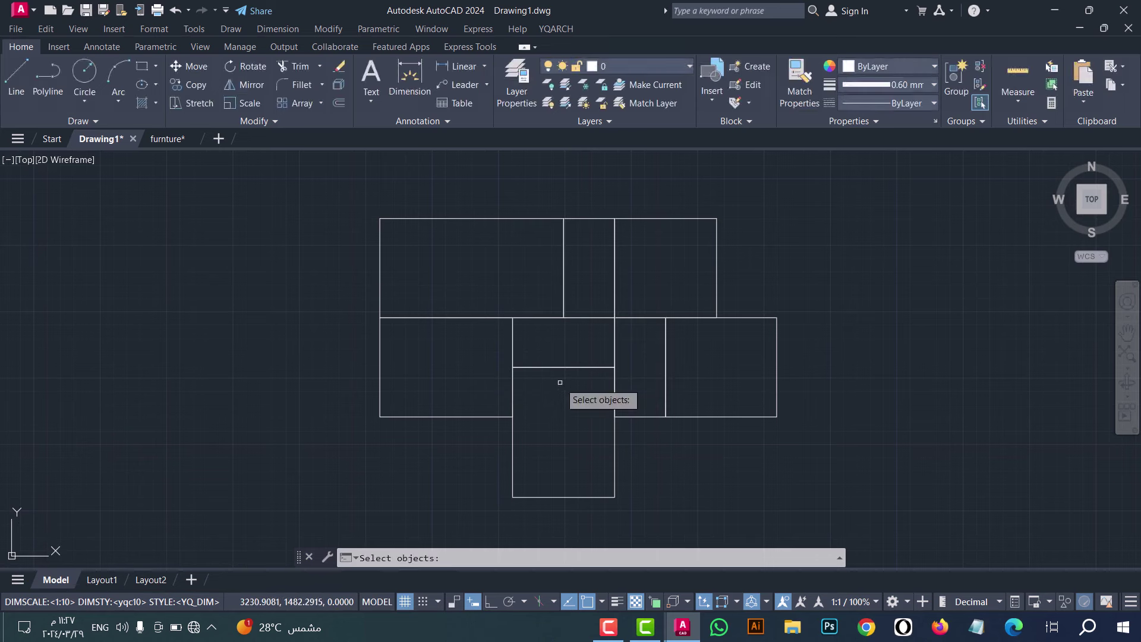
left_click(781, 493)
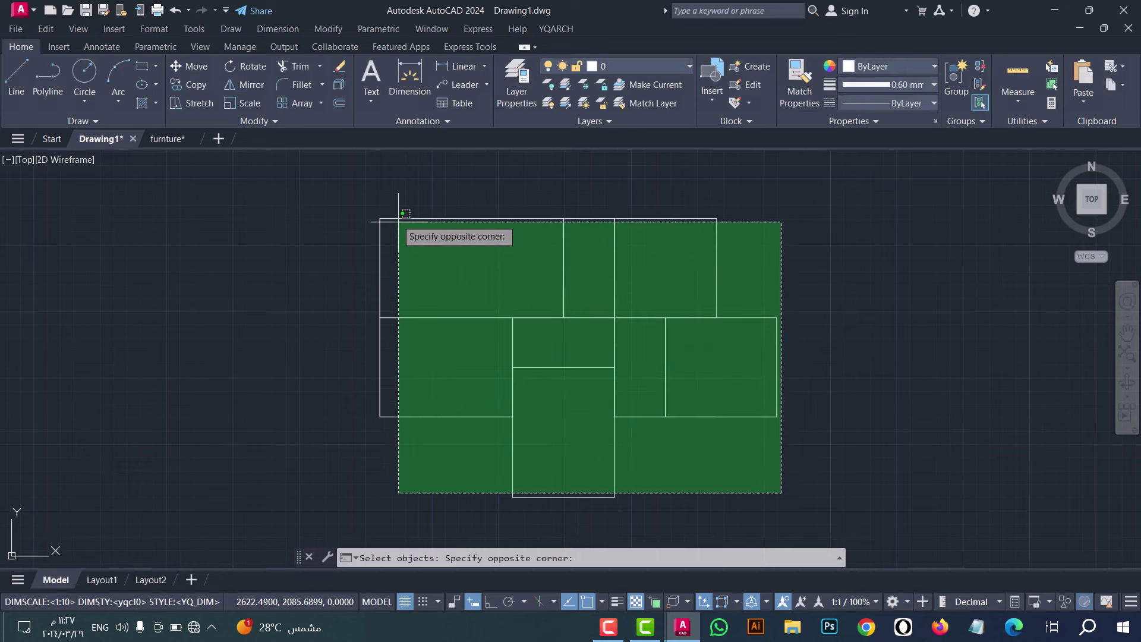
left_click(360, 212)
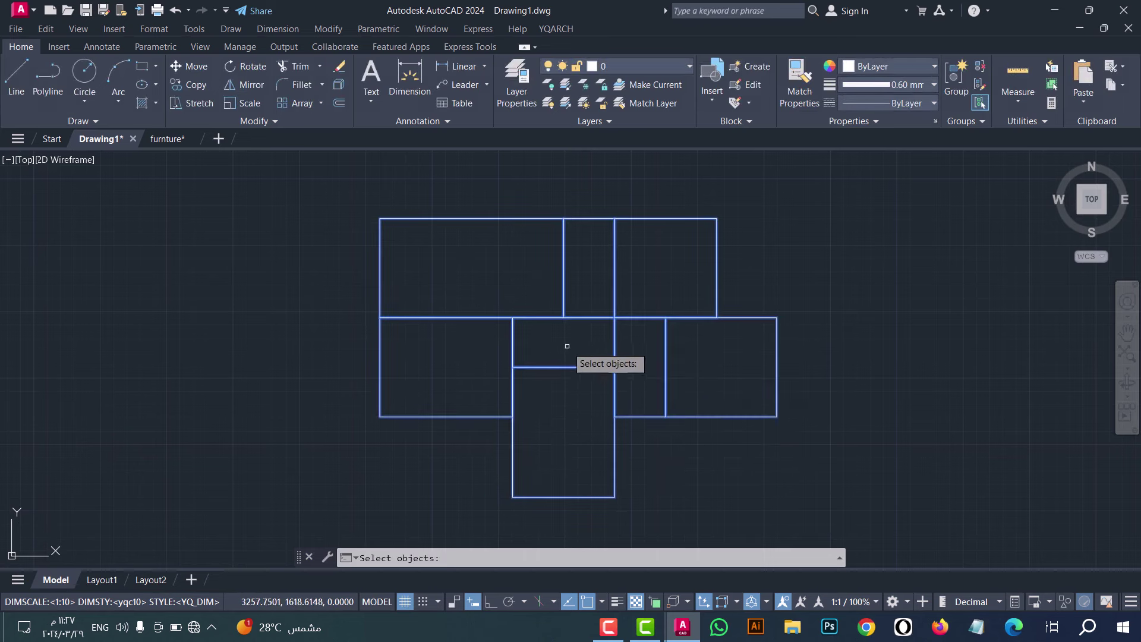
key("Return")
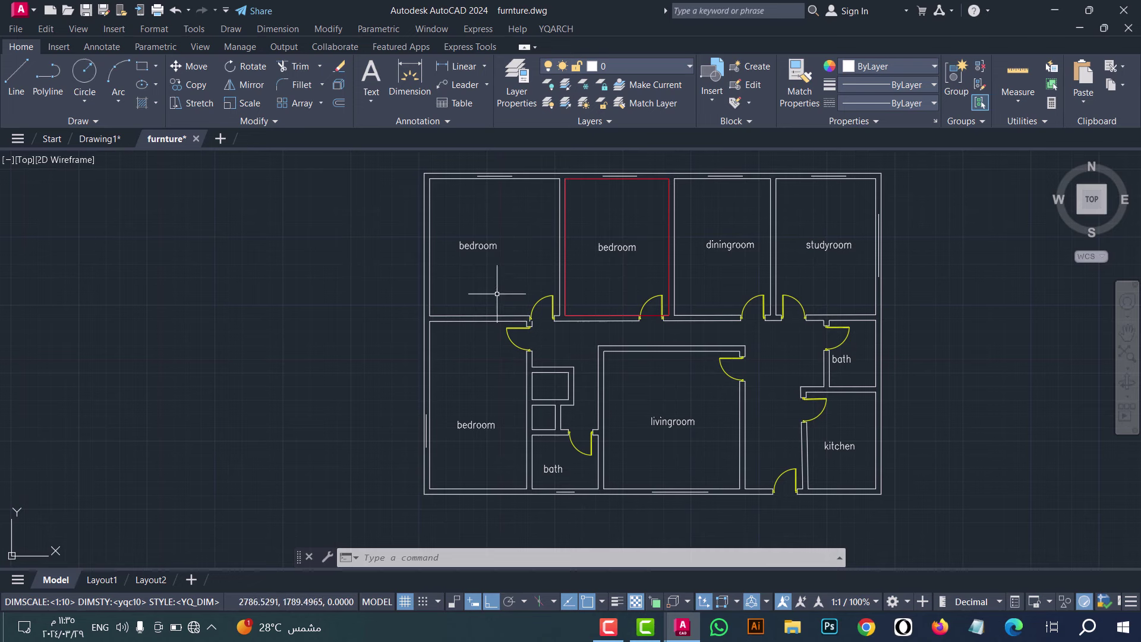
Step: Run XWD on the whole floor plan to convert its window openings into multi-line window symbols
type("XWD")
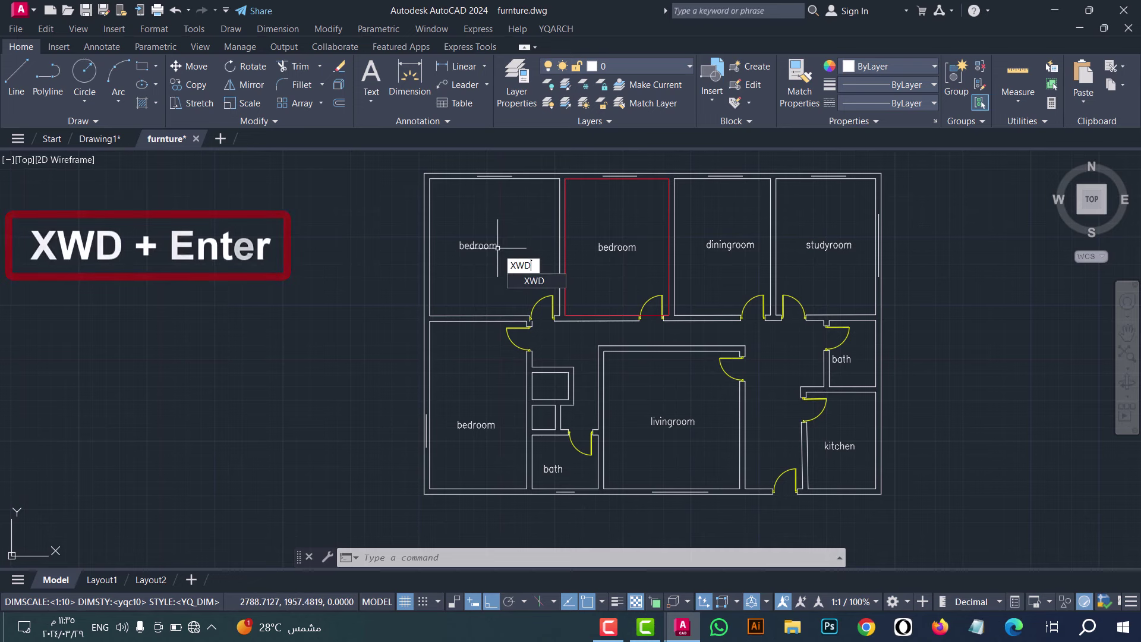
key("Return")
left_click(390, 508)
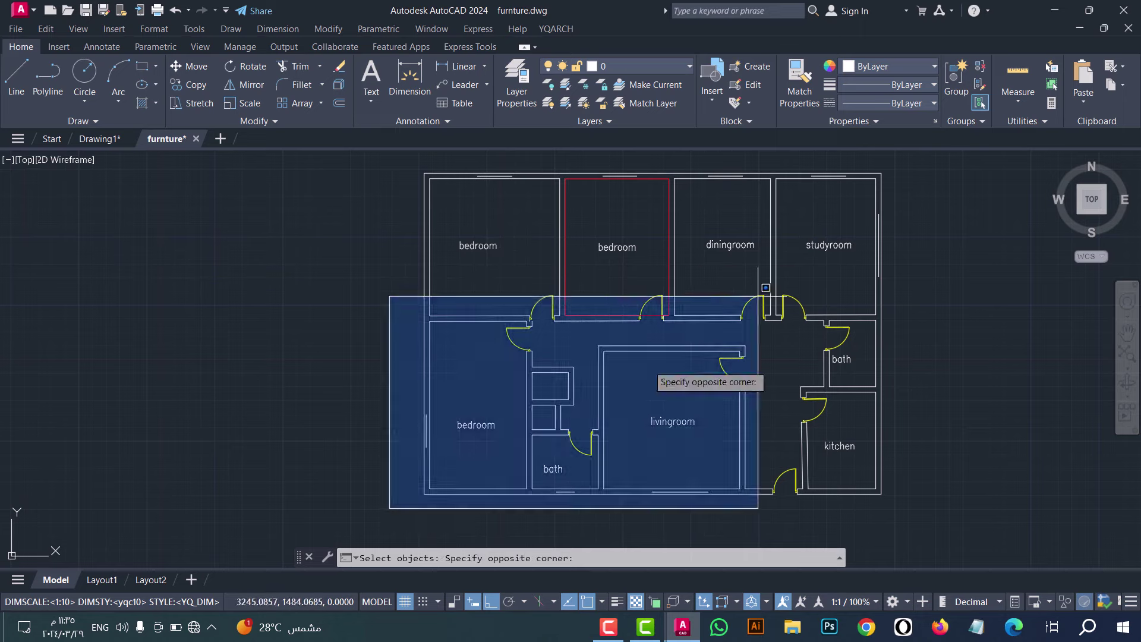
left_click(932, 161)
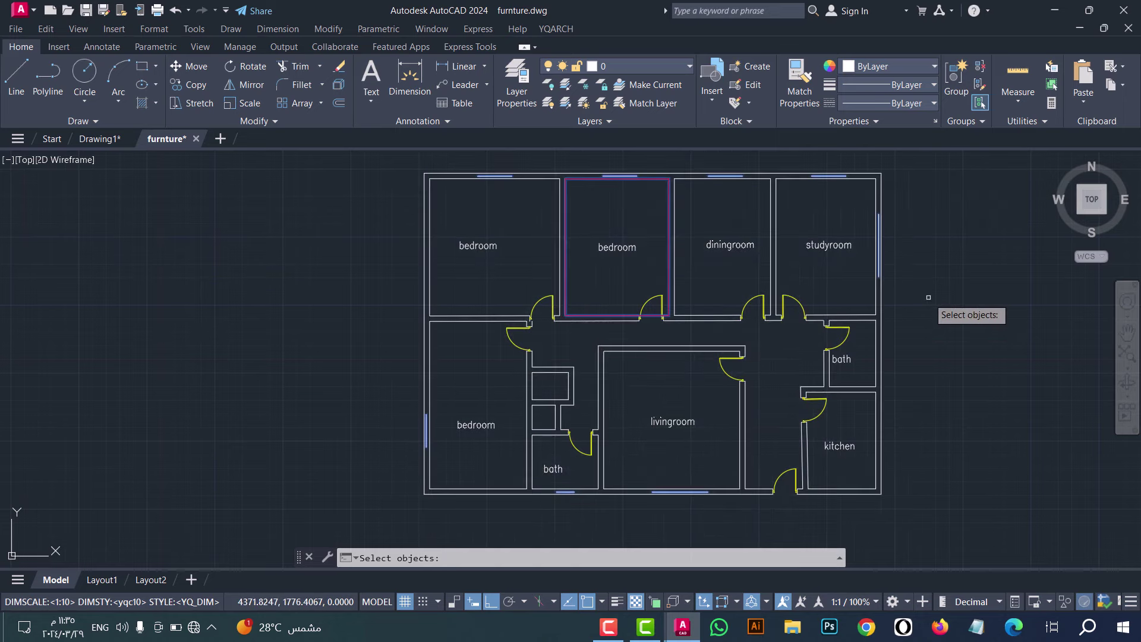
key("Return")
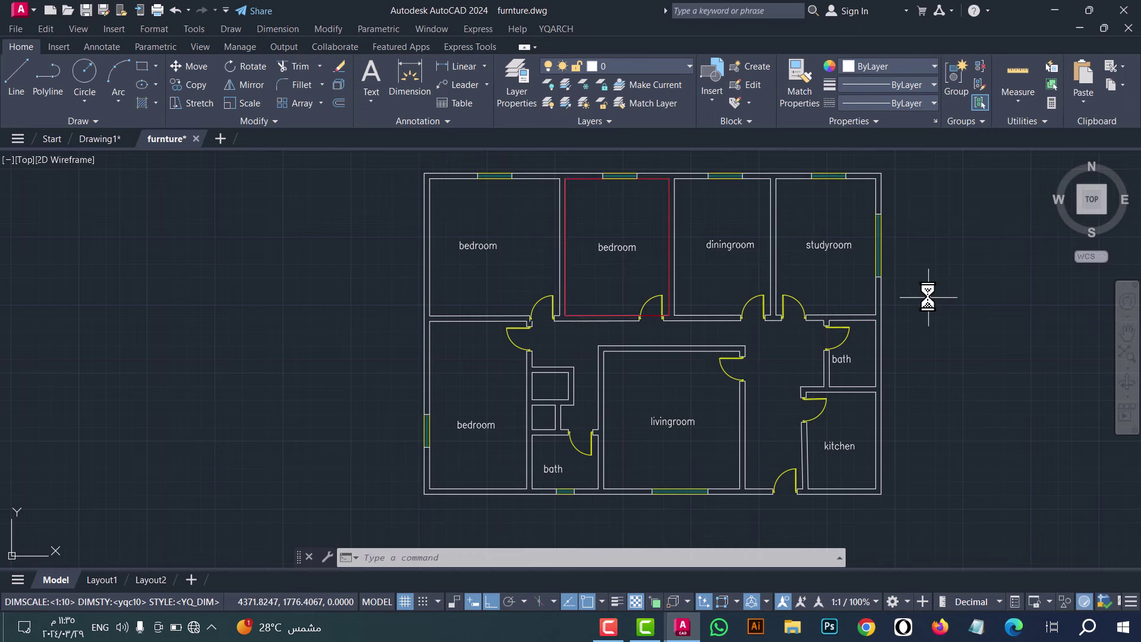
Step: Zoom and pan to inspect the new windows around the bedroom, bath and livingroom
scroll(868, 175, "up", 2)
scroll(874, 283, "up", 4)
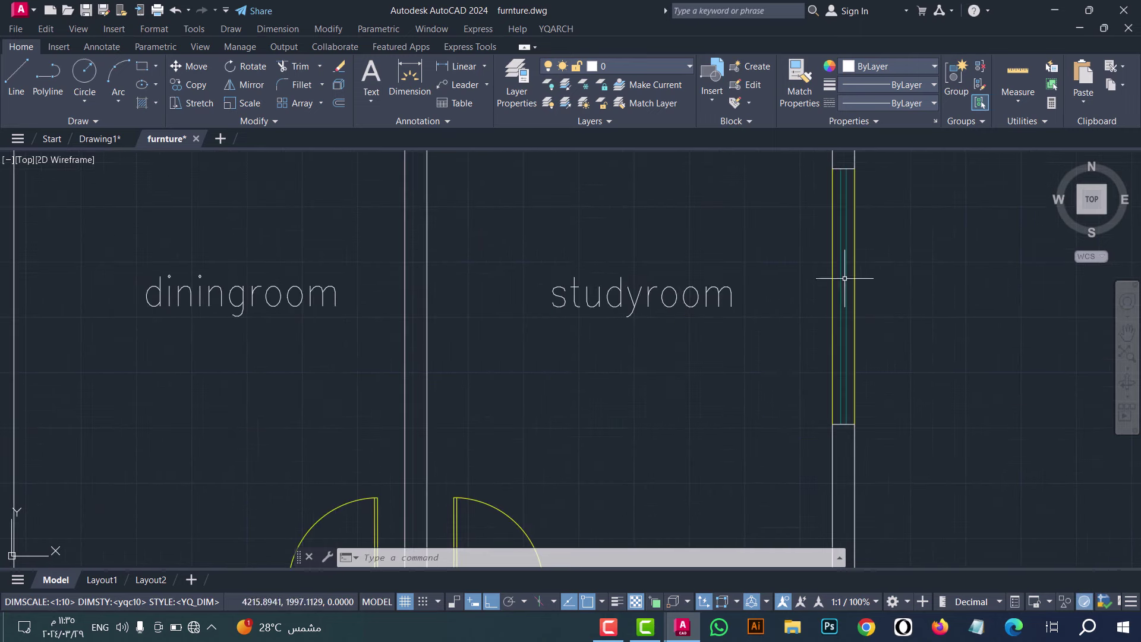
scroll(798, 324, "down", 5)
scroll(702, 169, "up", 2)
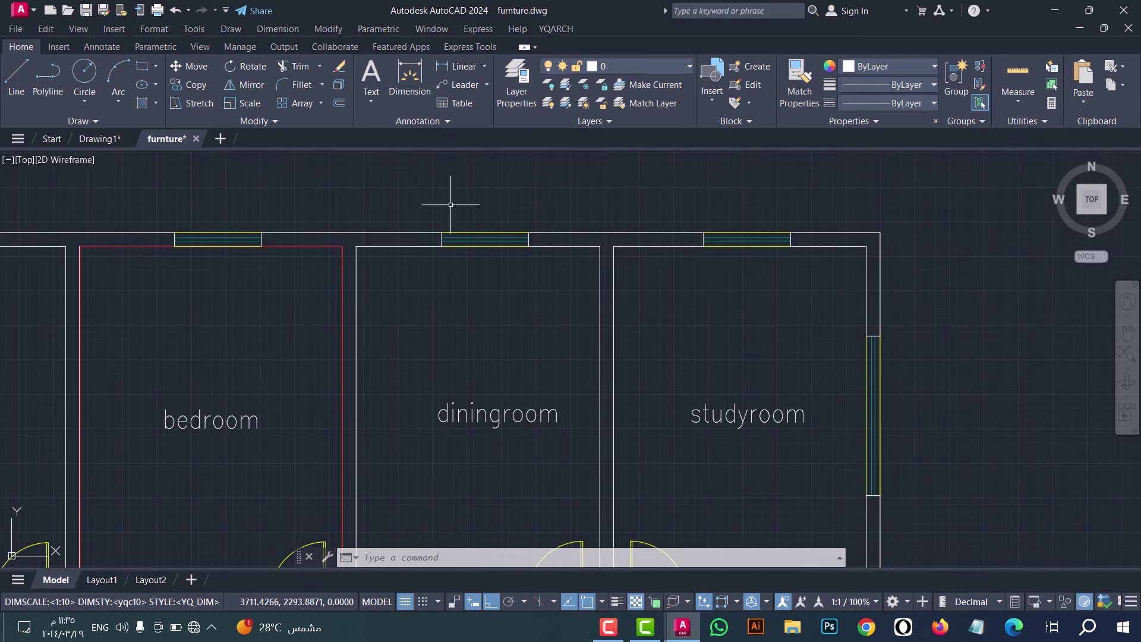
left_click(1127, 332)
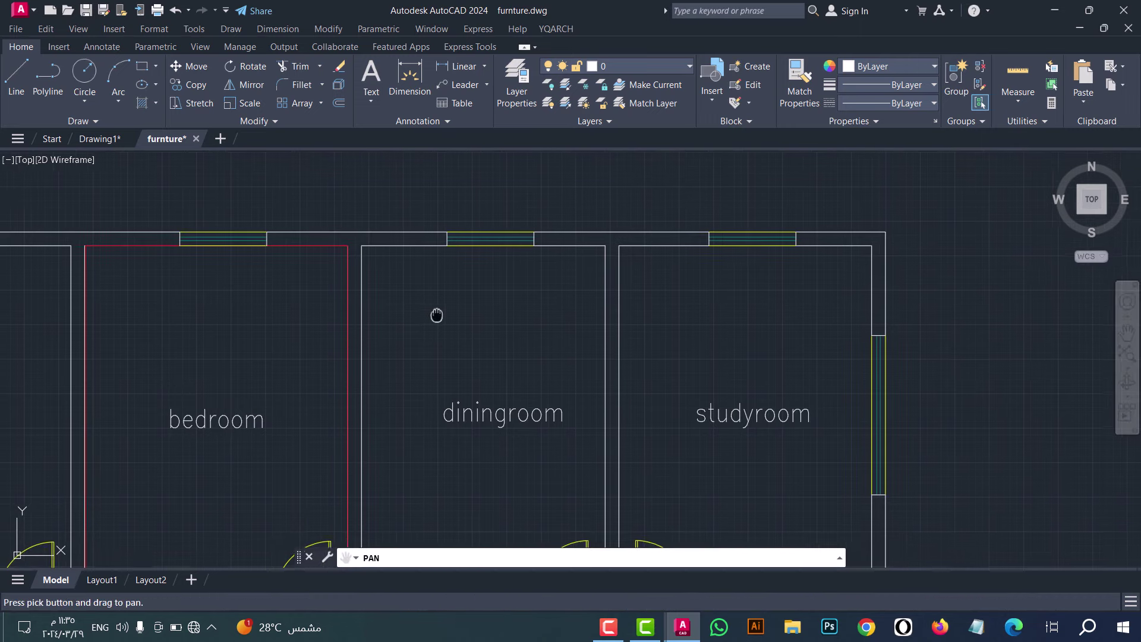
left_click_drag(85, 406, 471, 183)
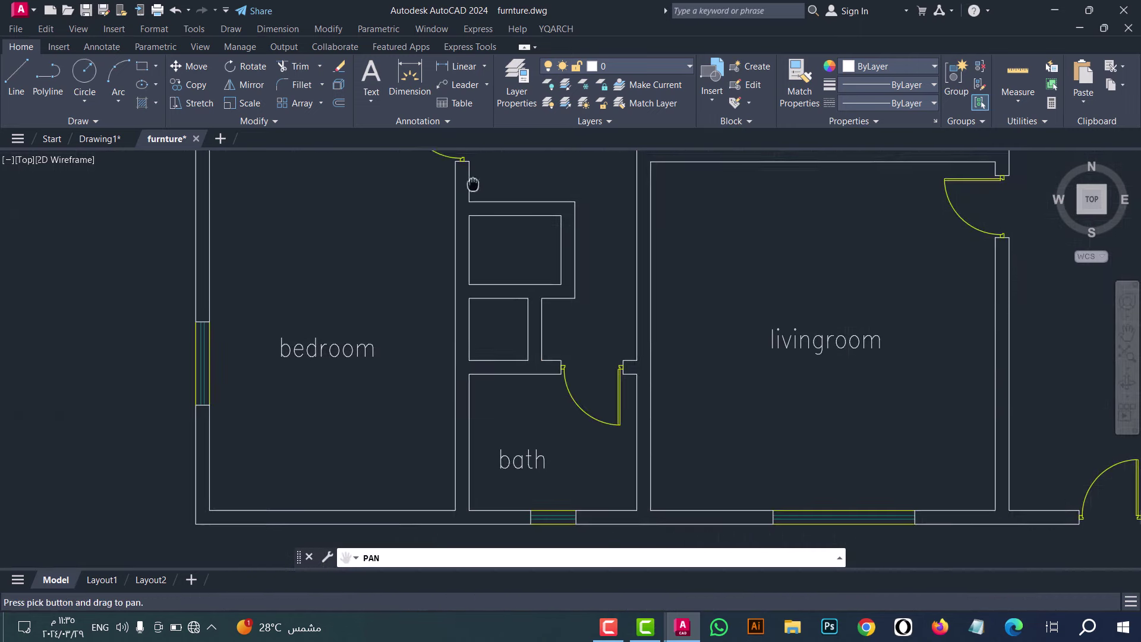
left_click_drag(458, 347, 339, 320)
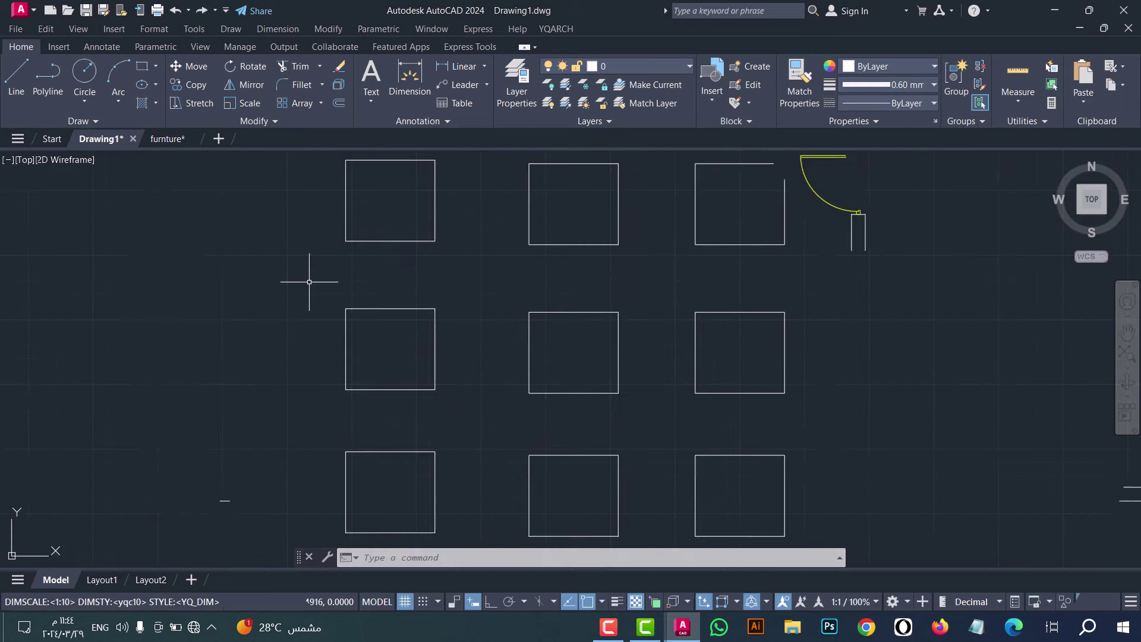
Step: Undo the last change, then convert the three top-row rectangles into 2-sash window elevations
key("ctrl+z")
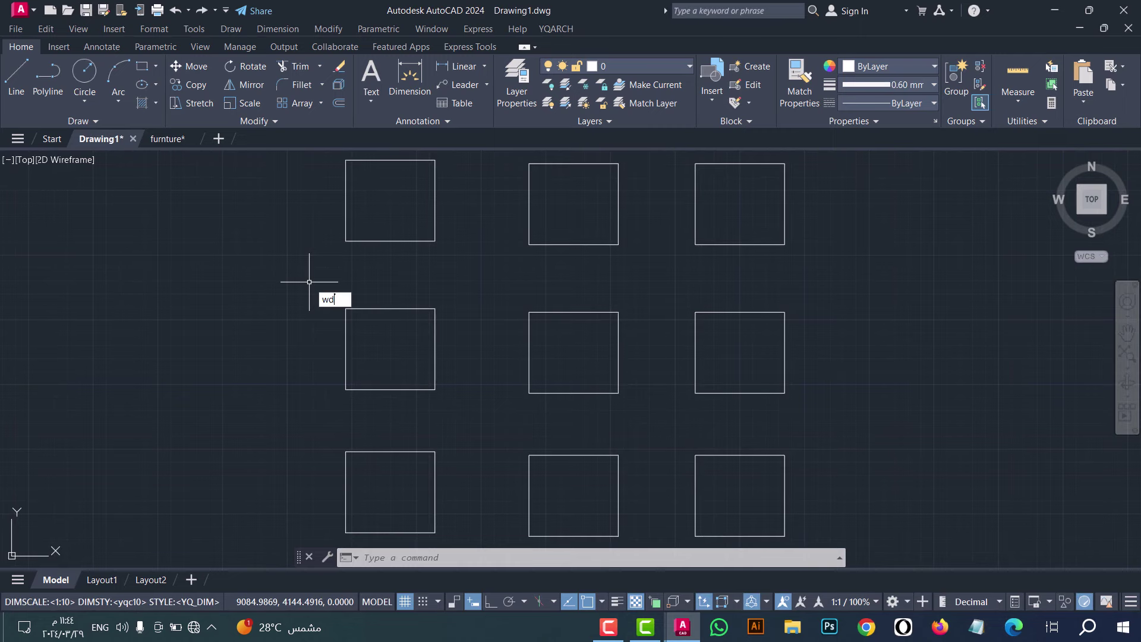
type("e")
key("Return")
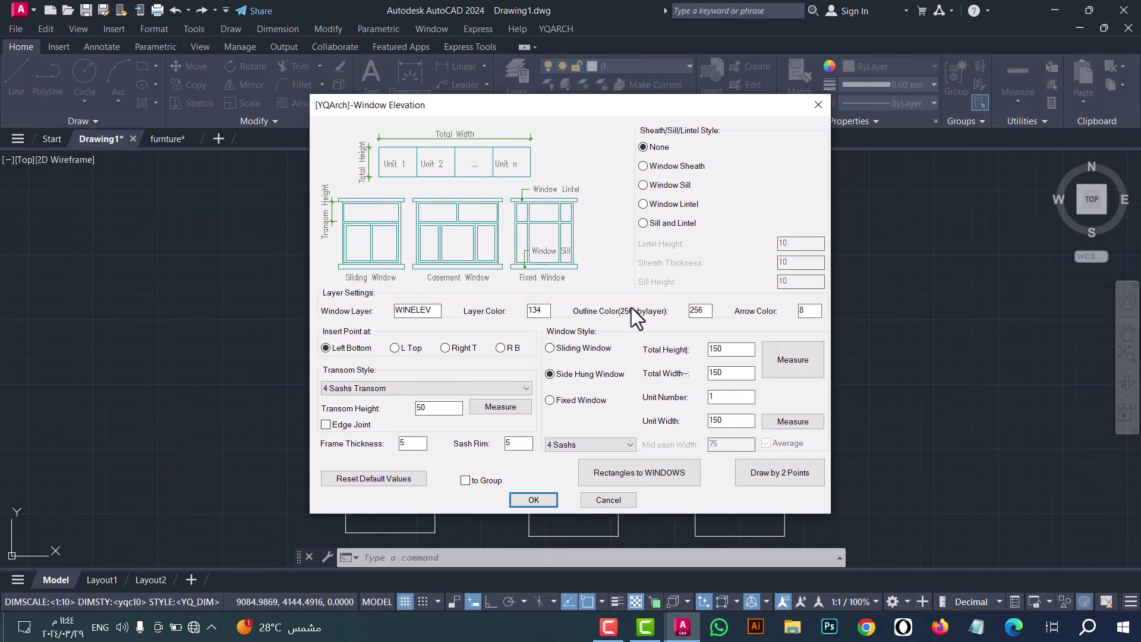
left_click(569, 446)
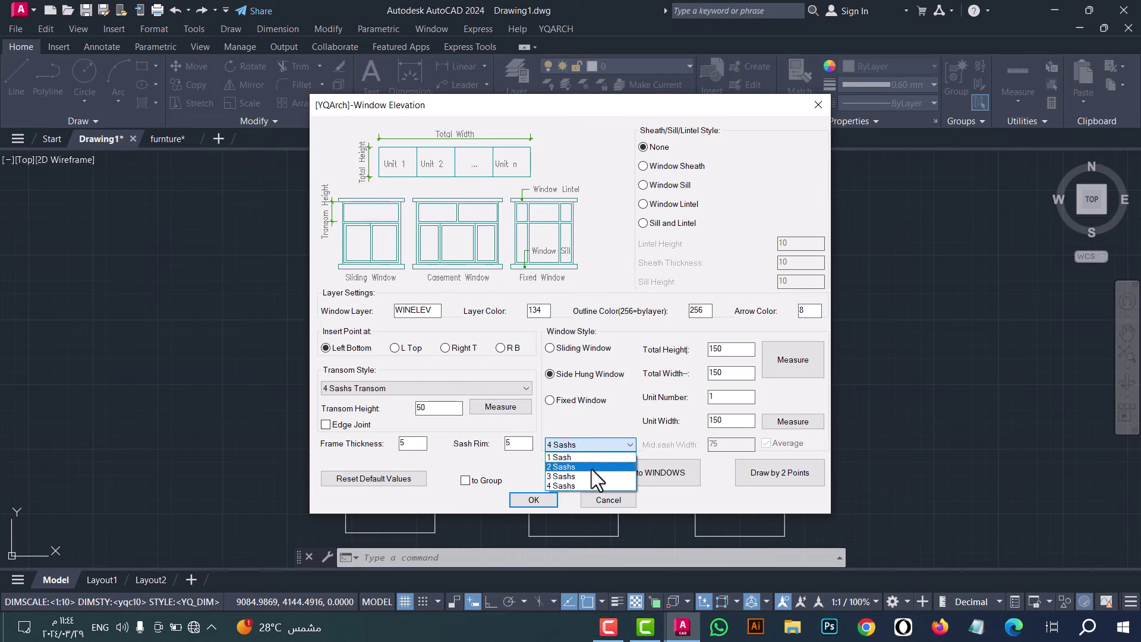
left_click(591, 468)
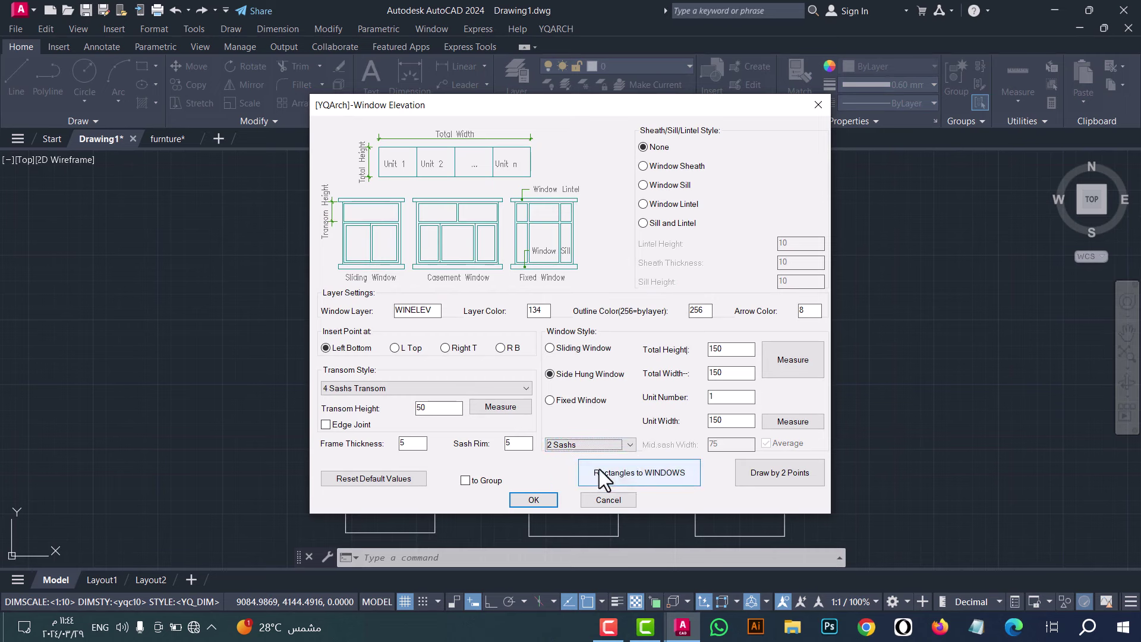
left_click(664, 474)
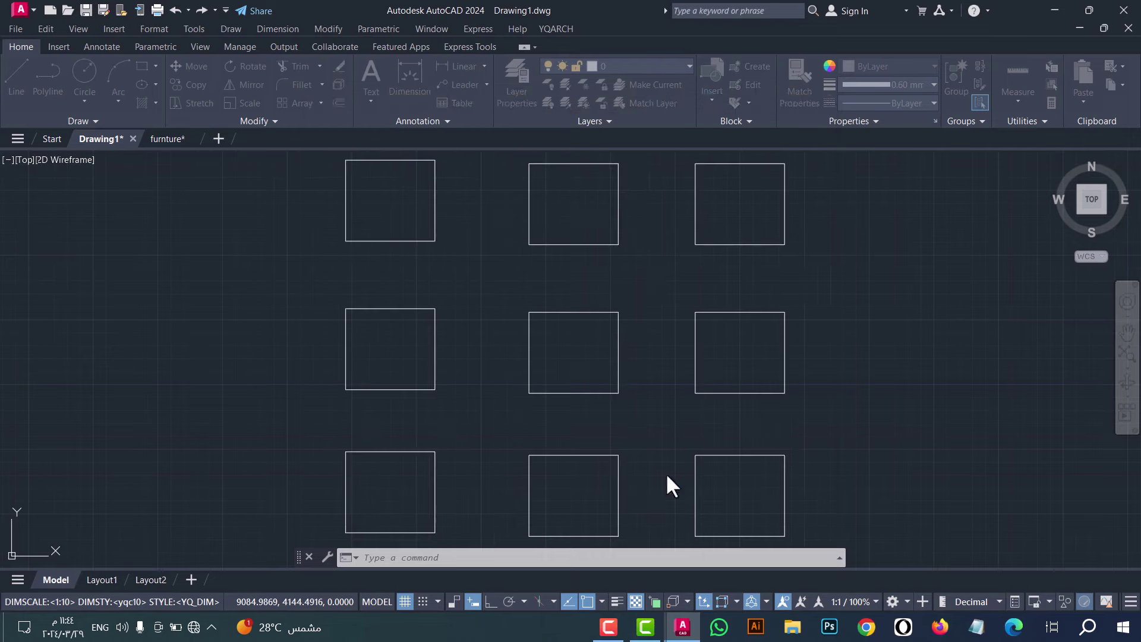
left_click(813, 265)
left_click(434, 184)
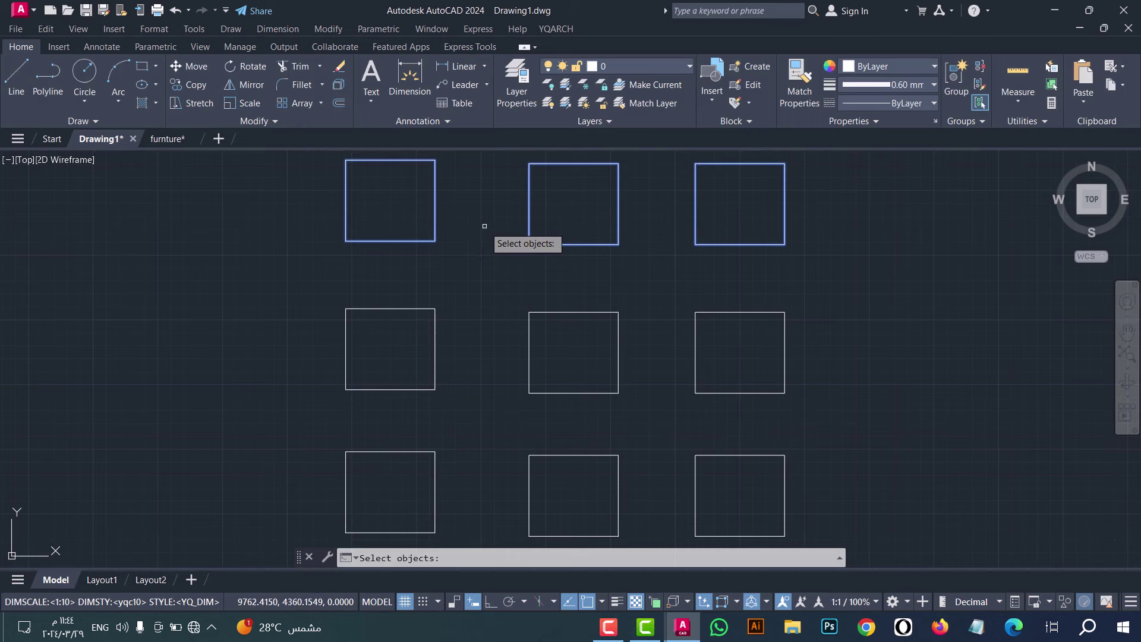
key("Return")
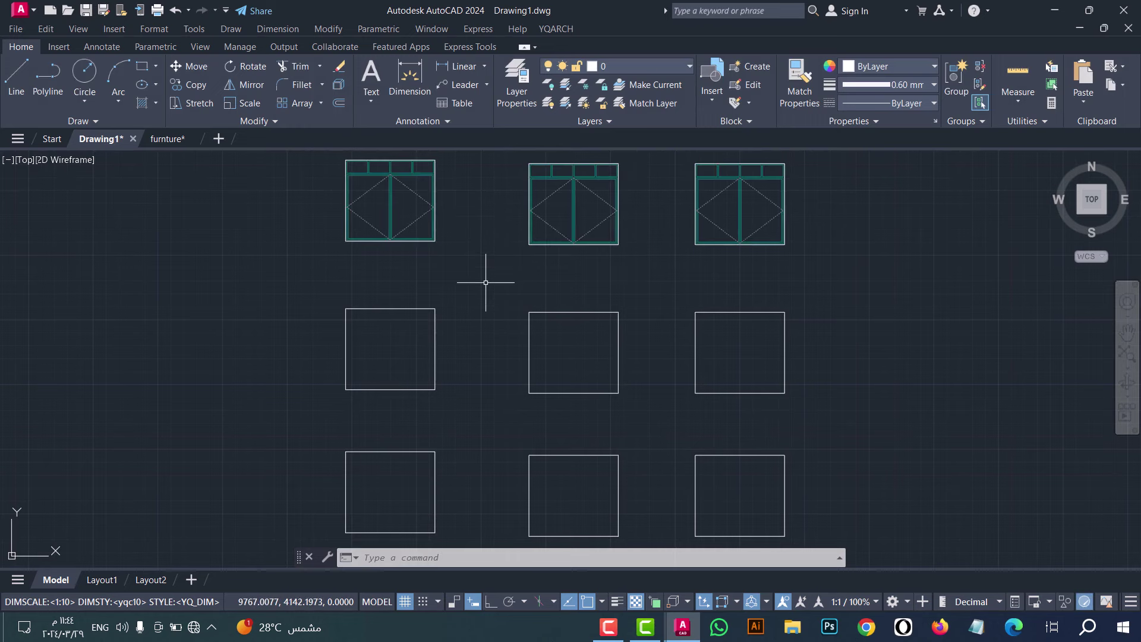
Step: Convert the three middle-row rectangles into 3-sash window elevations
key("Return")
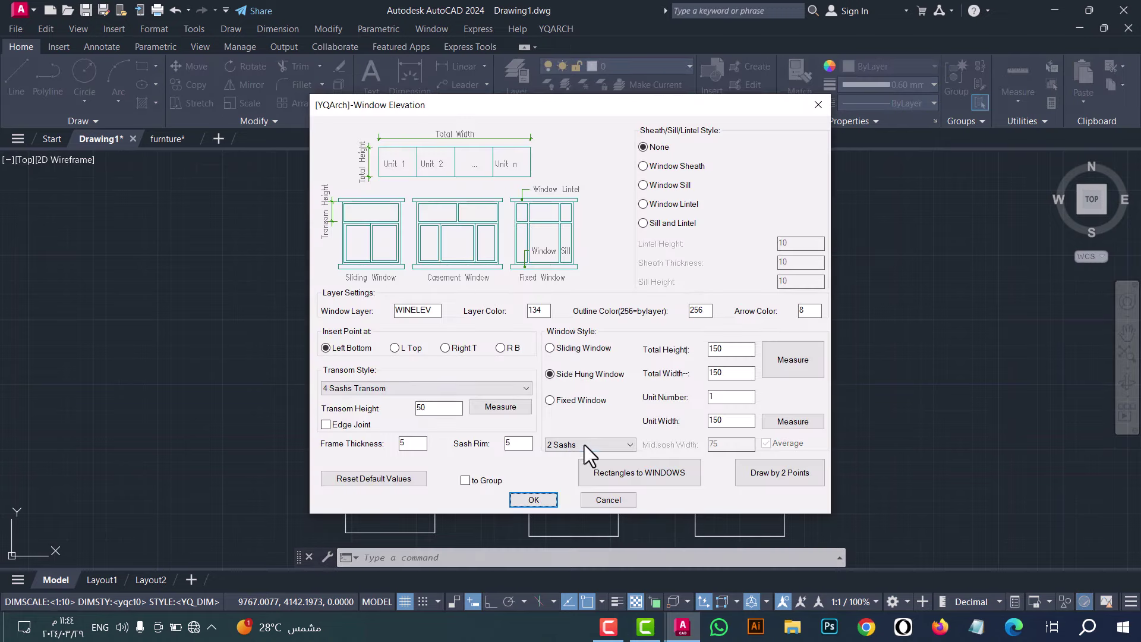
left_click(584, 444)
left_click(582, 478)
left_click(583, 475)
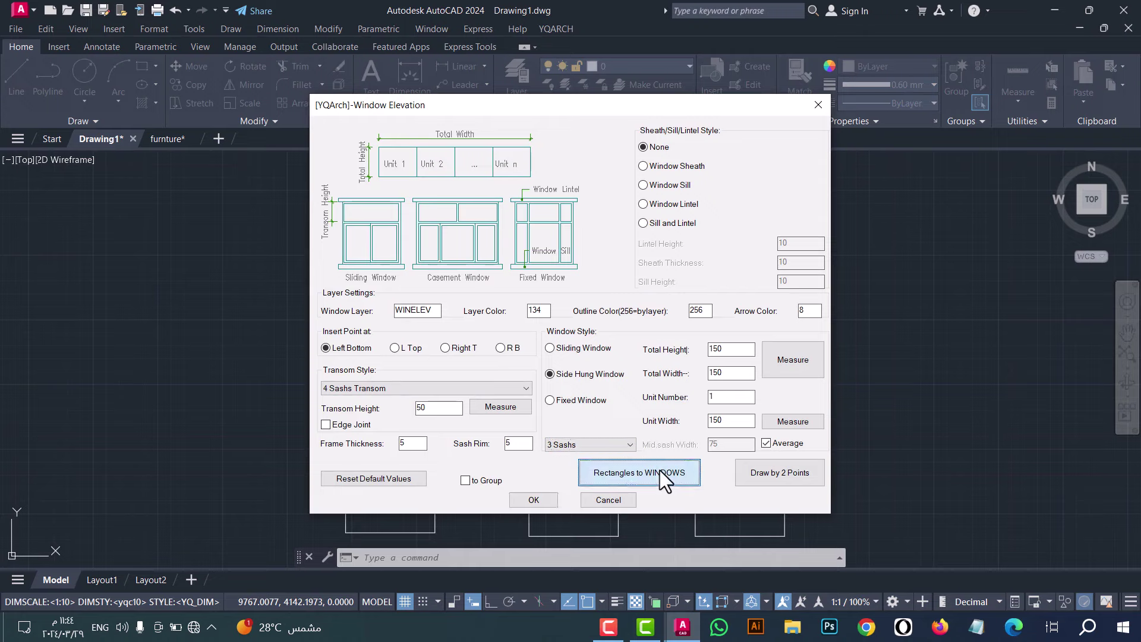
left_click(660, 469)
left_click(818, 383)
left_click(278, 307)
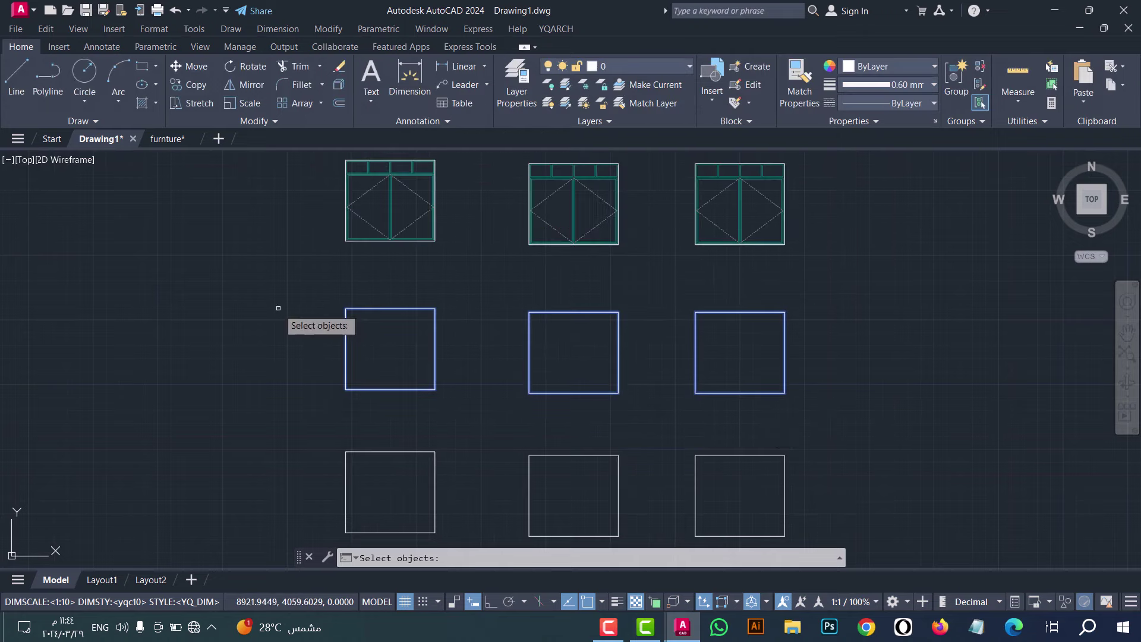
key("Return")
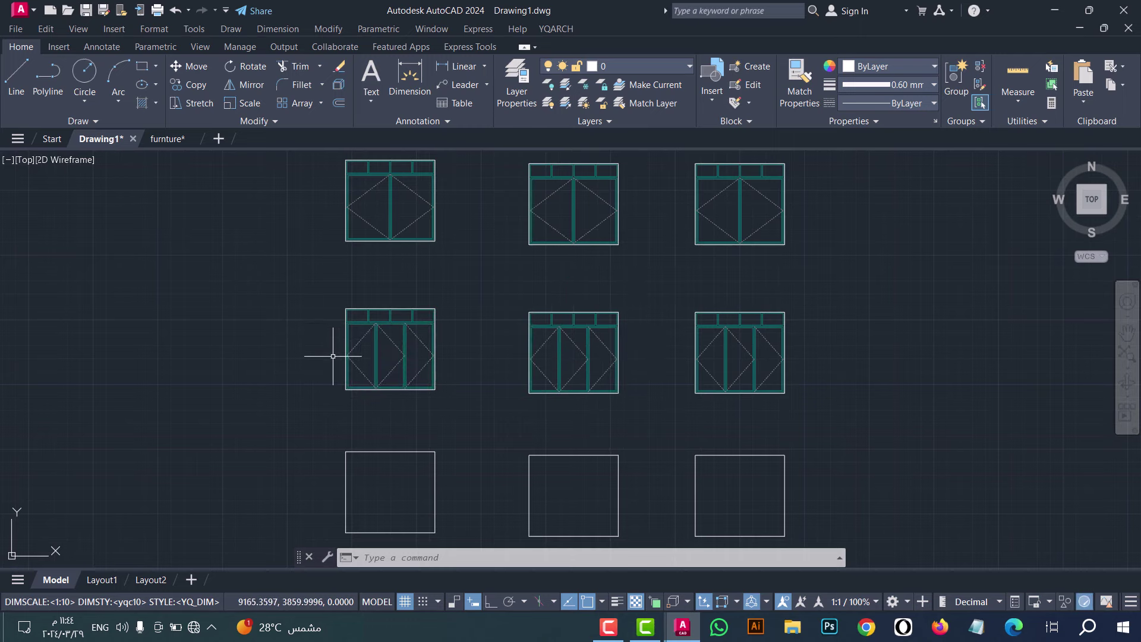
Step: Convert the three bottom-row rectangles into 4-sash window elevations
key("Return")
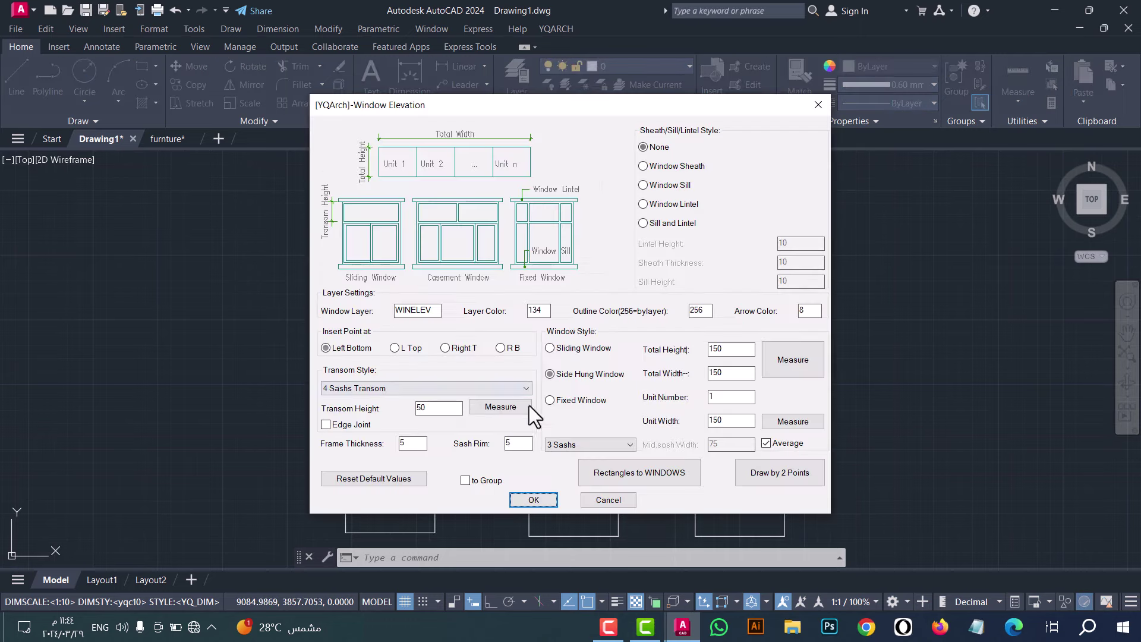
left_click(572, 445)
left_click(572, 485)
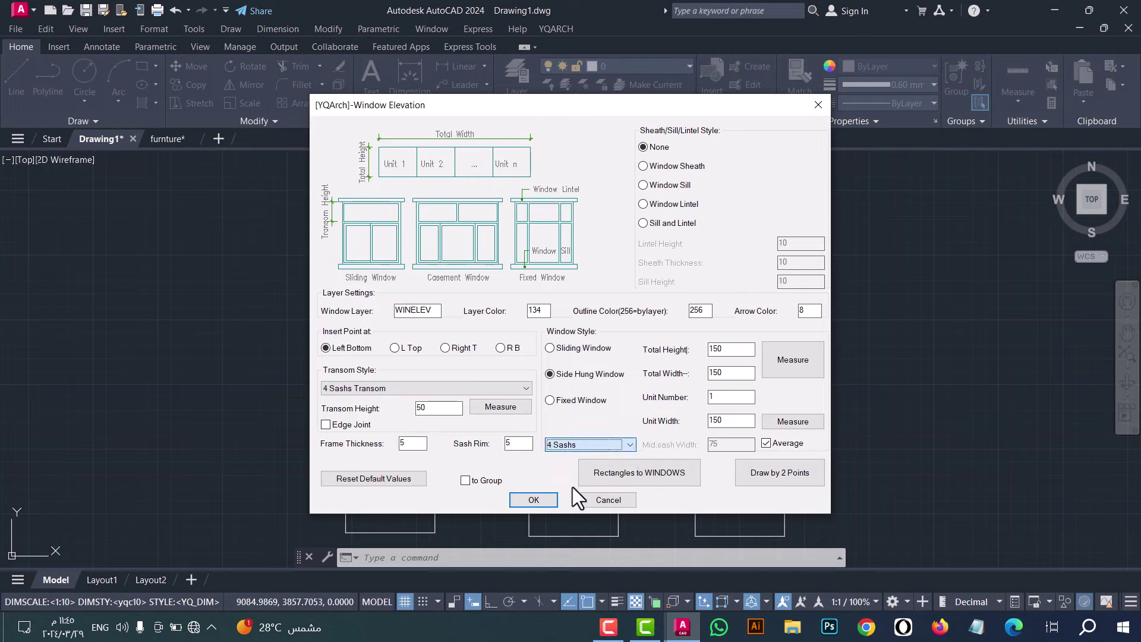
left_click(655, 473)
left_click(822, 537)
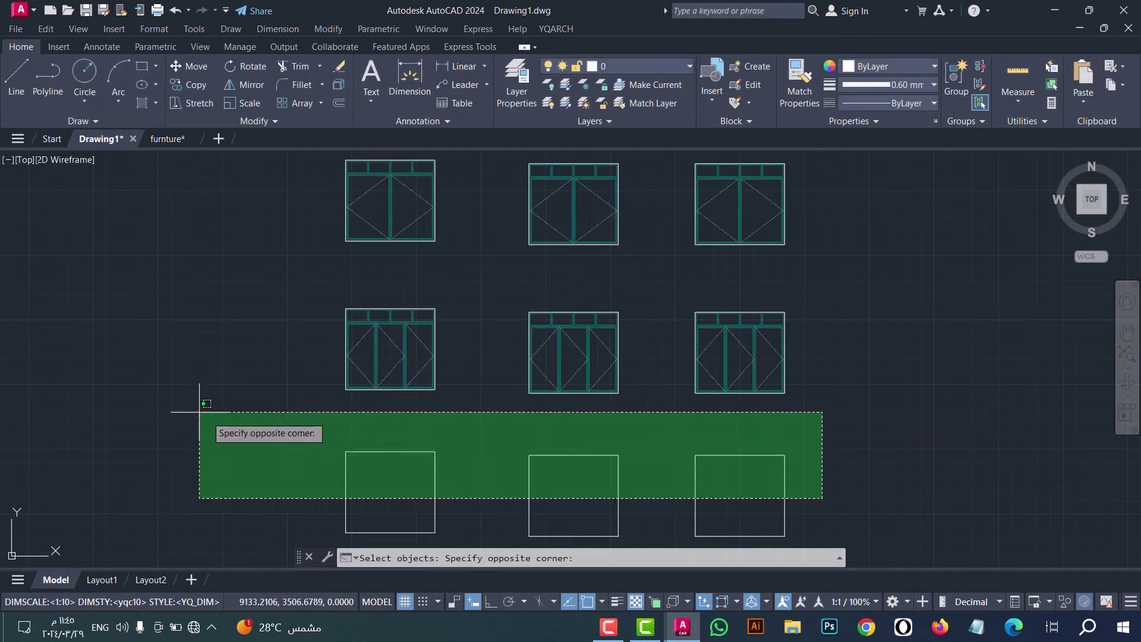
left_click(203, 410)
key("Return")
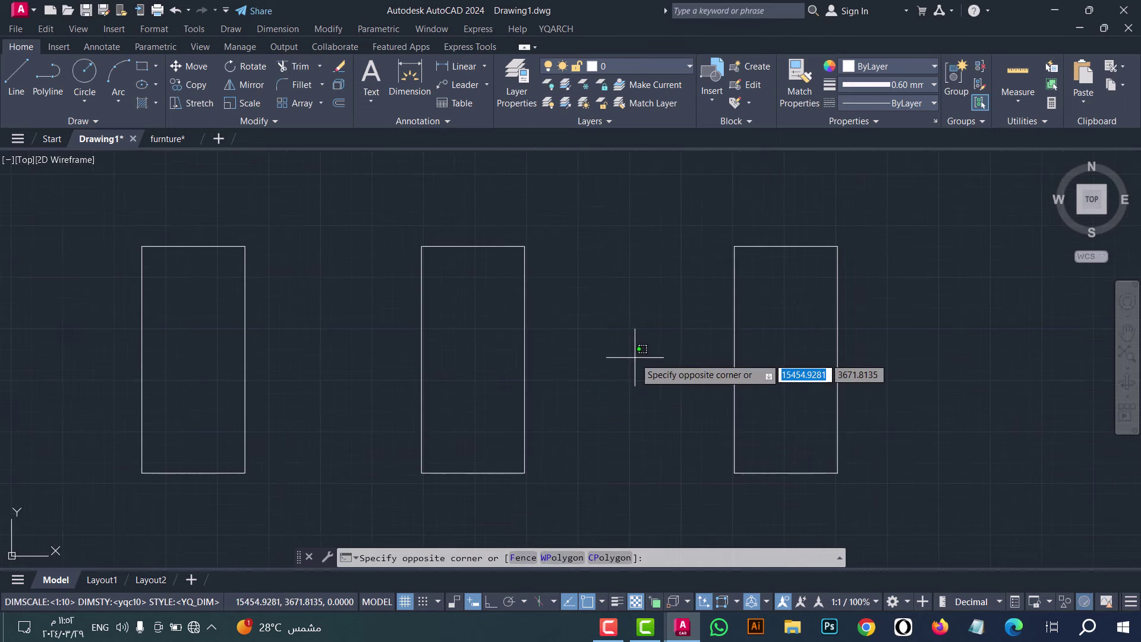
Step: Run ADE and turn the three tall rectangles into single-leaf door elevations with handles
key("Escape")
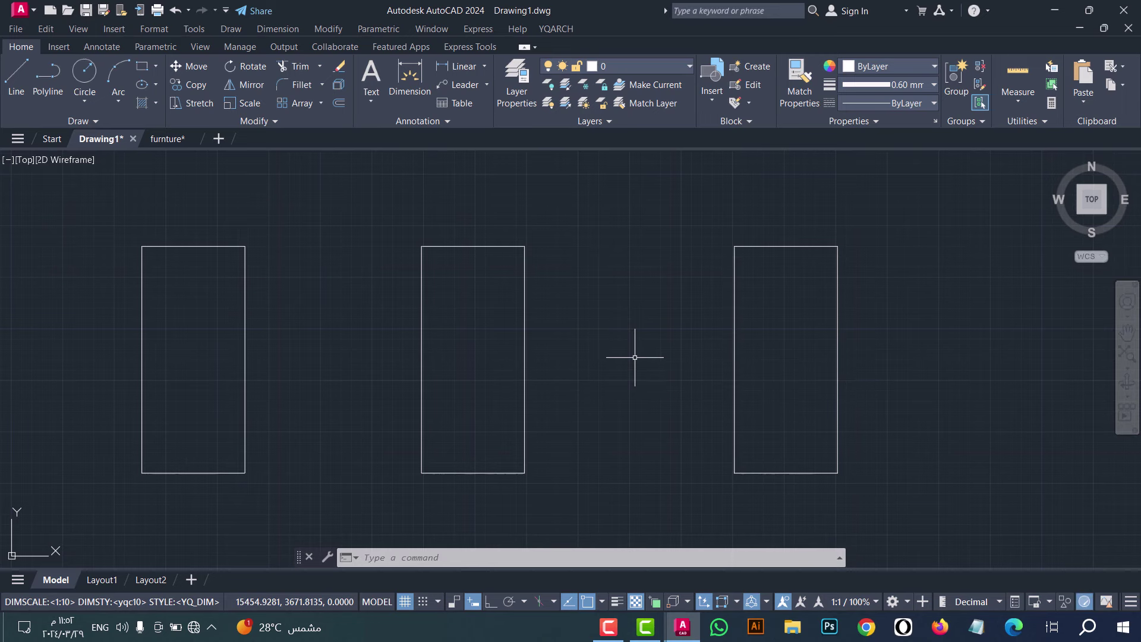
type("ADE")
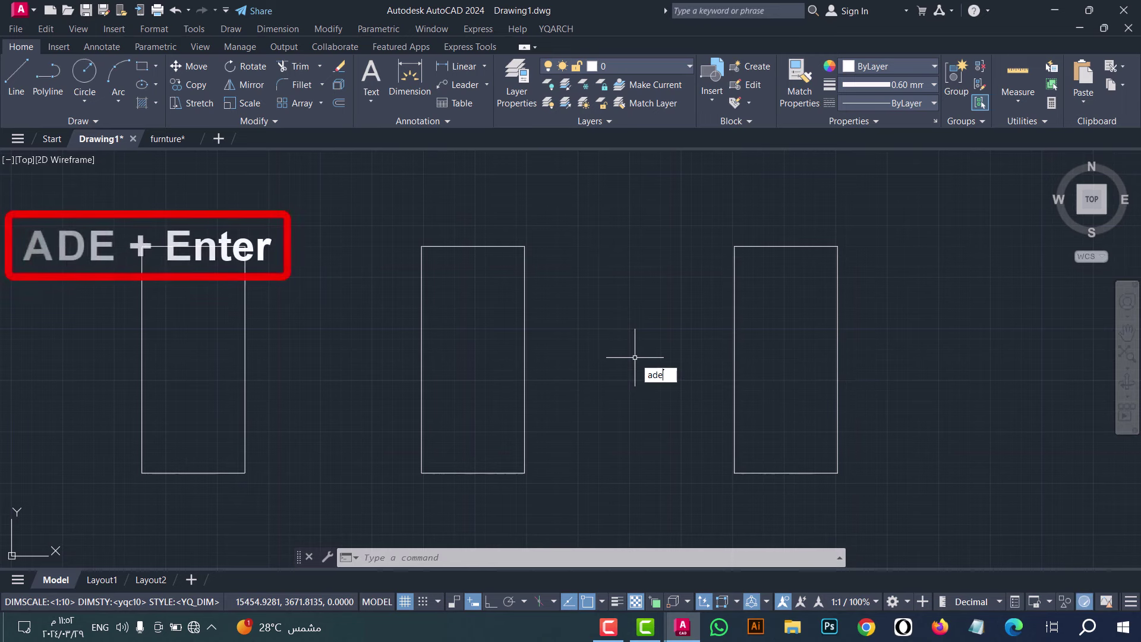
key("Return")
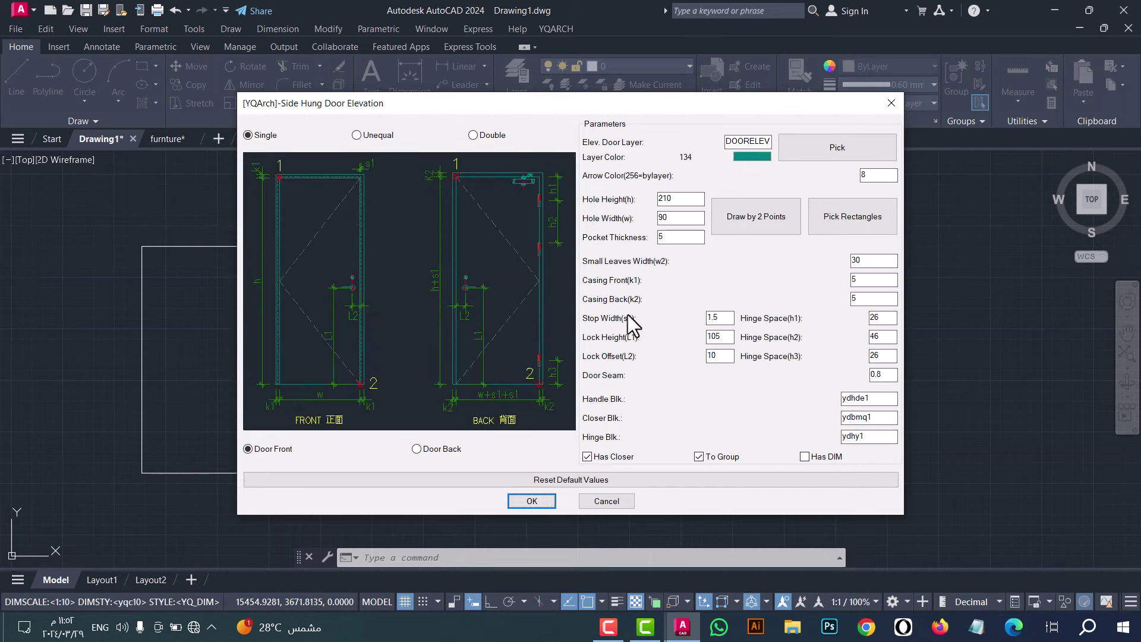
left_click(854, 227)
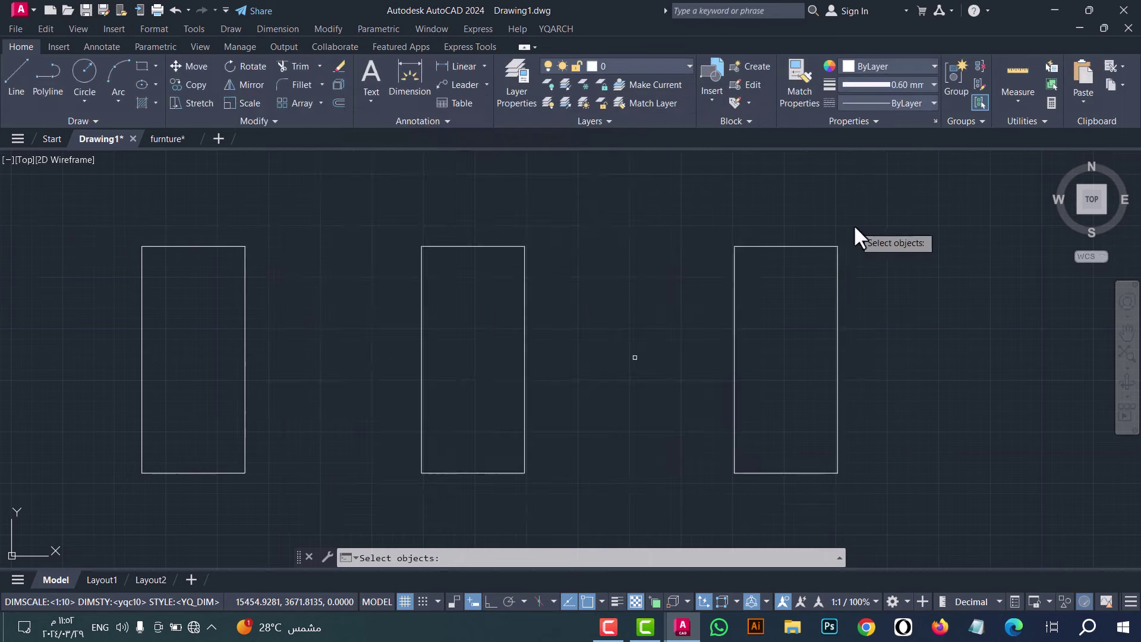
left_click(912, 428)
left_click(140, 275)
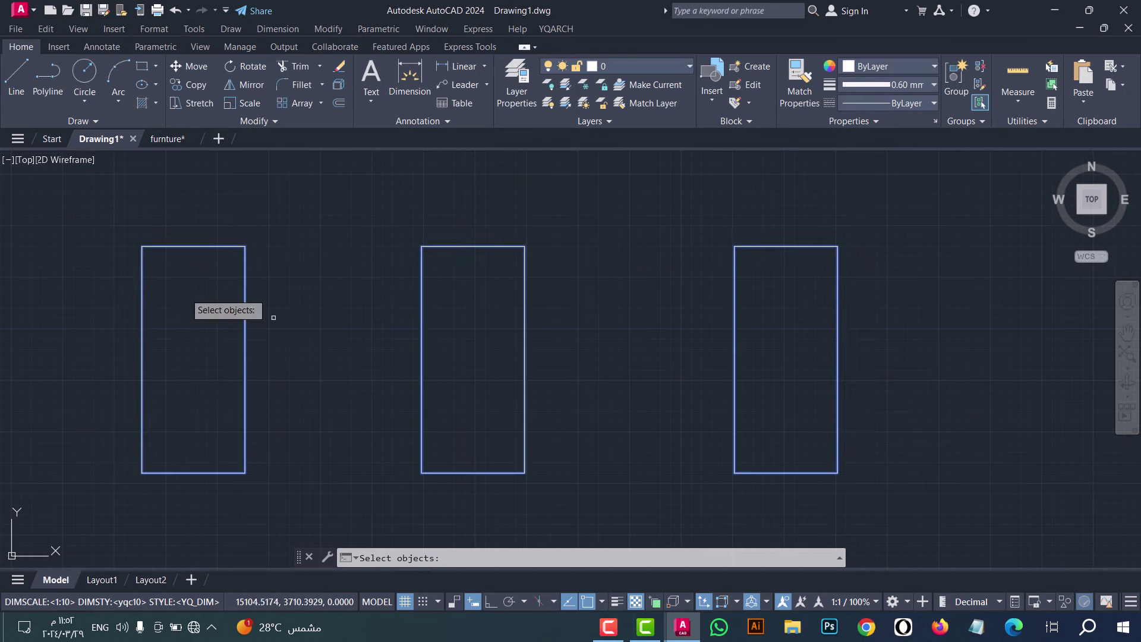
key("Return")
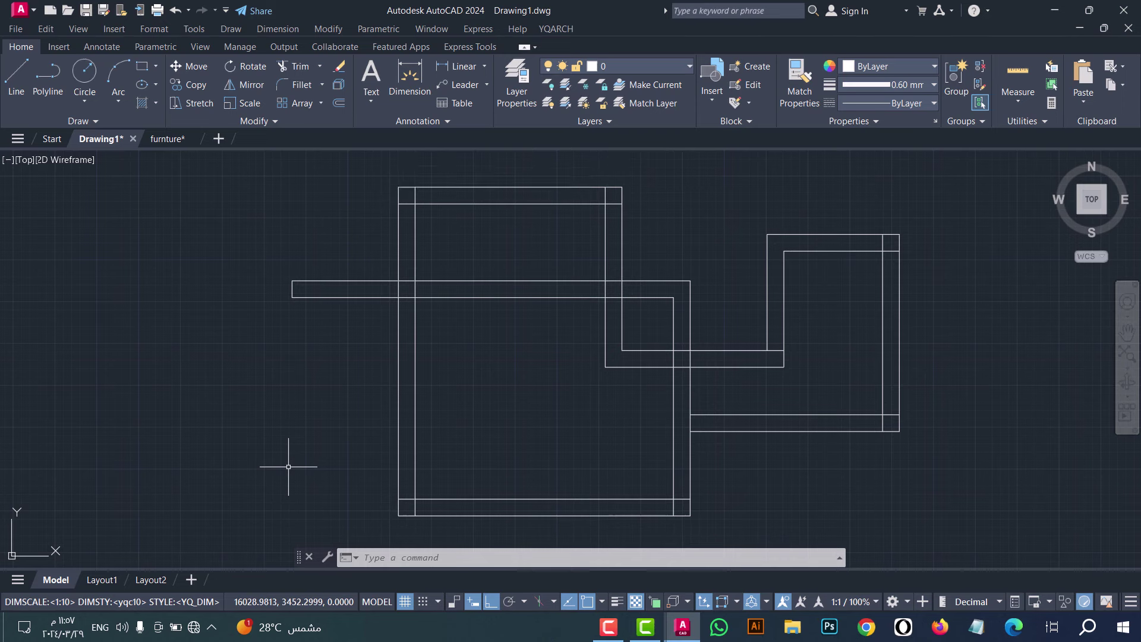
Step: Start the TX wall-joining command and pick the first corner around the overlapping walls
type("TX")
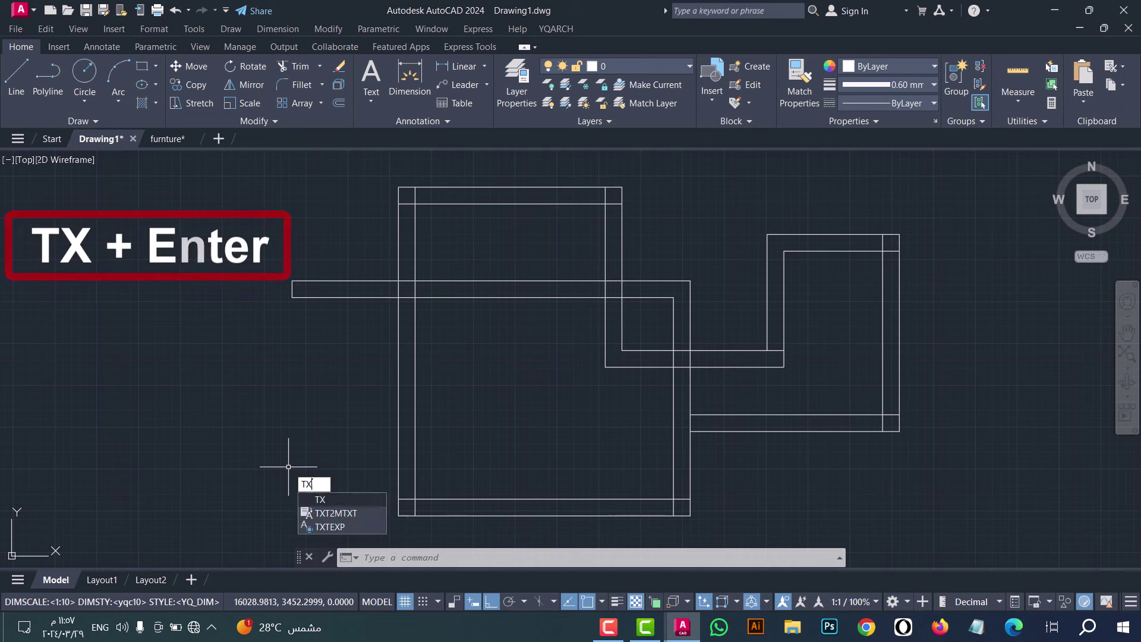
key("Return")
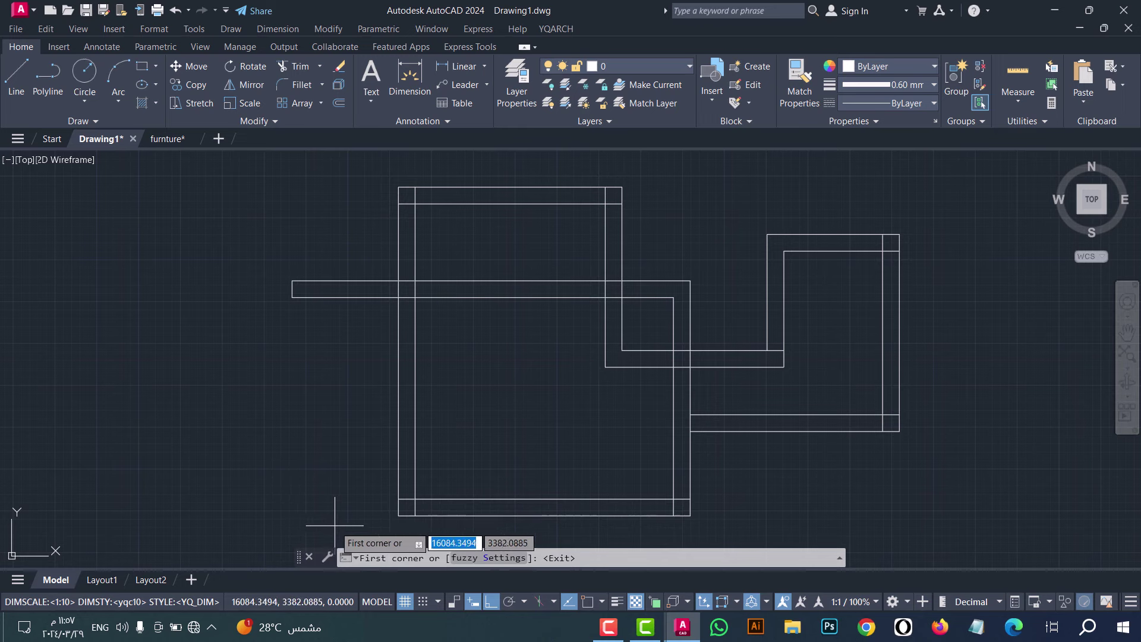
left_click(335, 525)
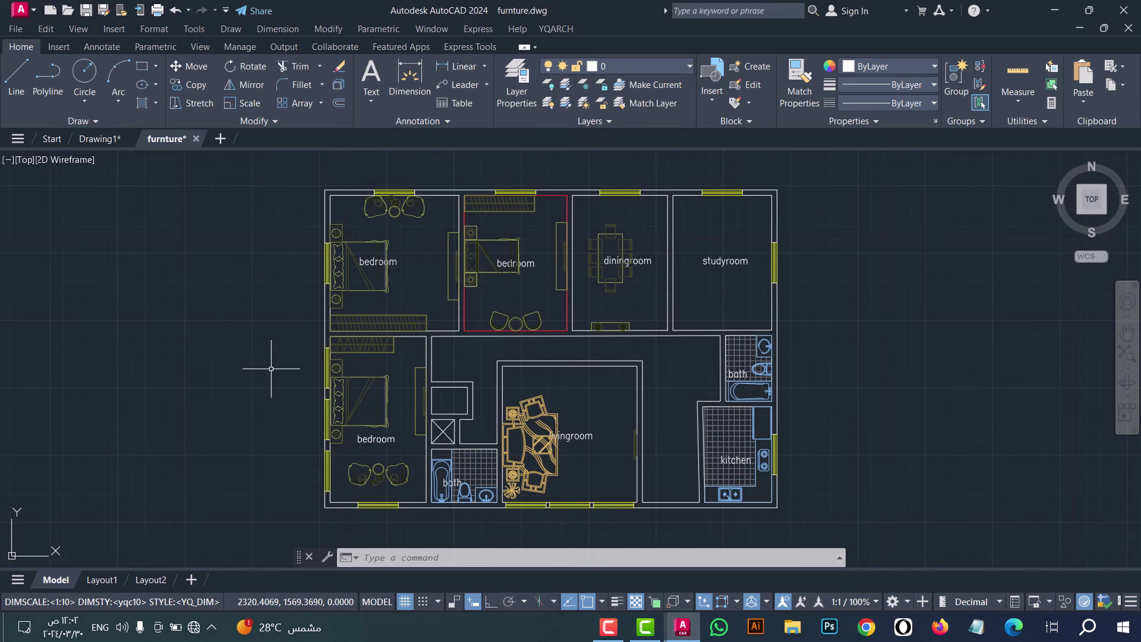
Step: Run ADT and place two swing doors side by side in the room's lower wall
type("ADT")
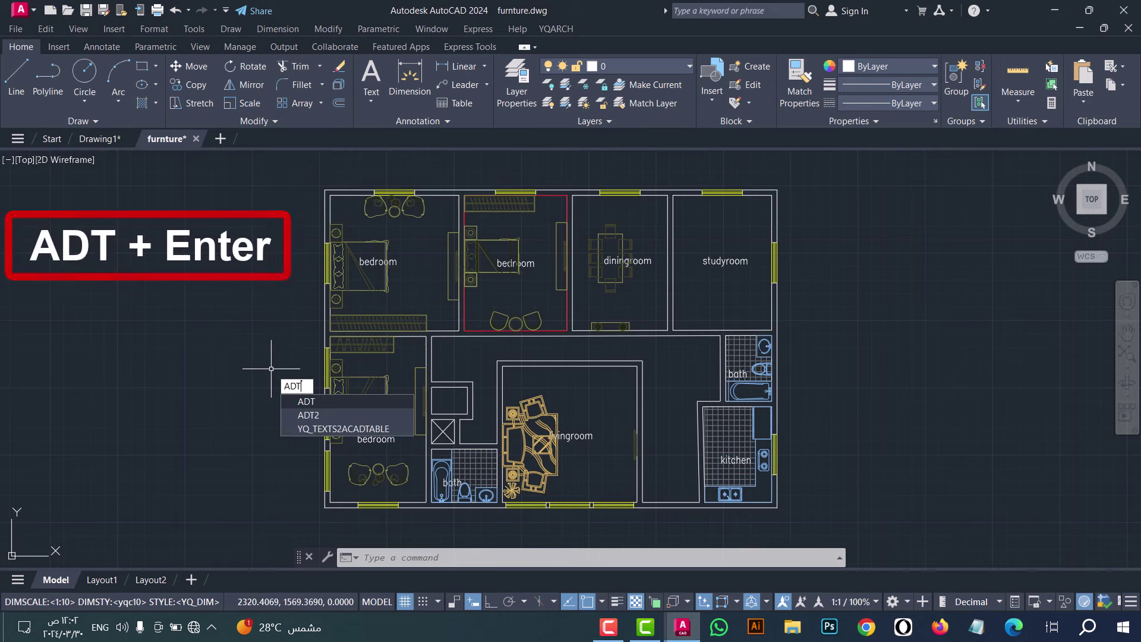
key("Return")
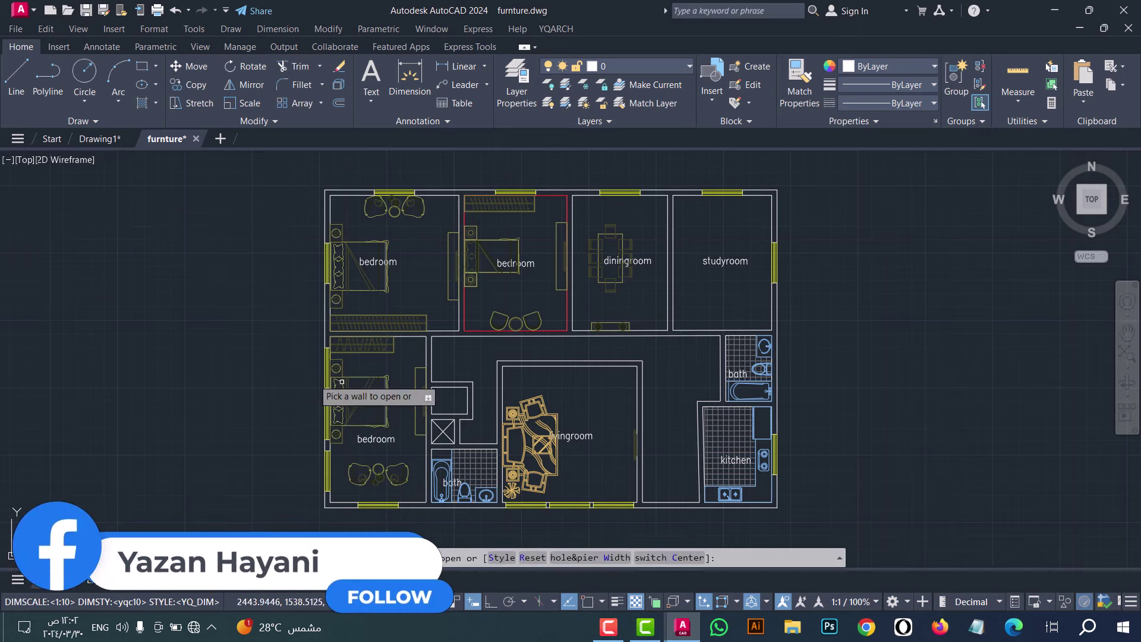
scroll(671, 346, "up", 5)
key("Escape")
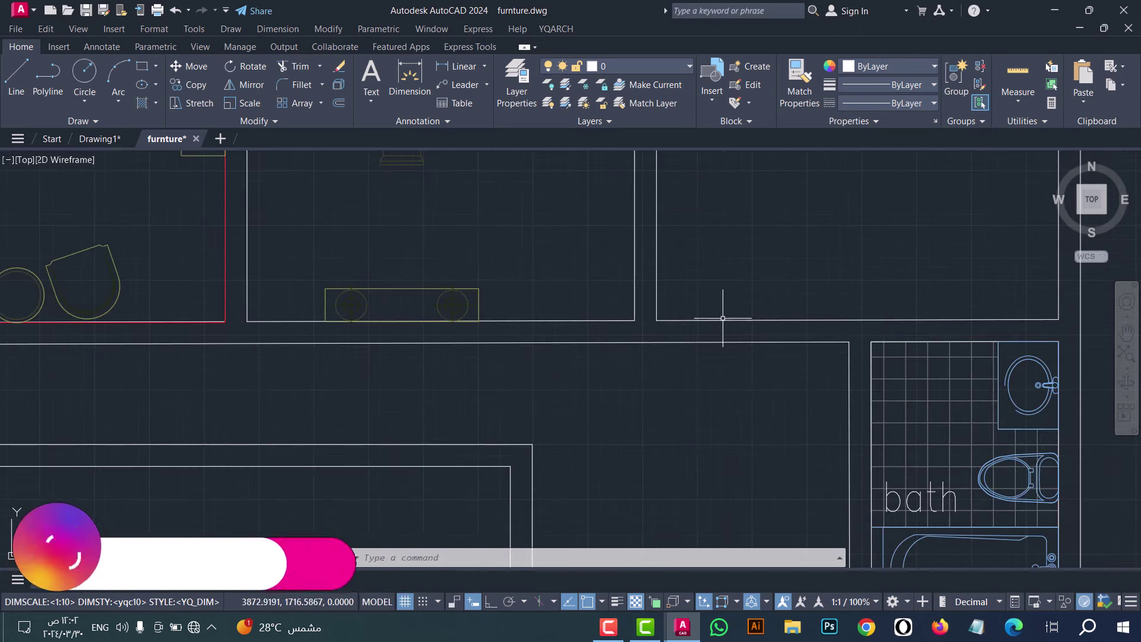
key("Return")
left_click(729, 319)
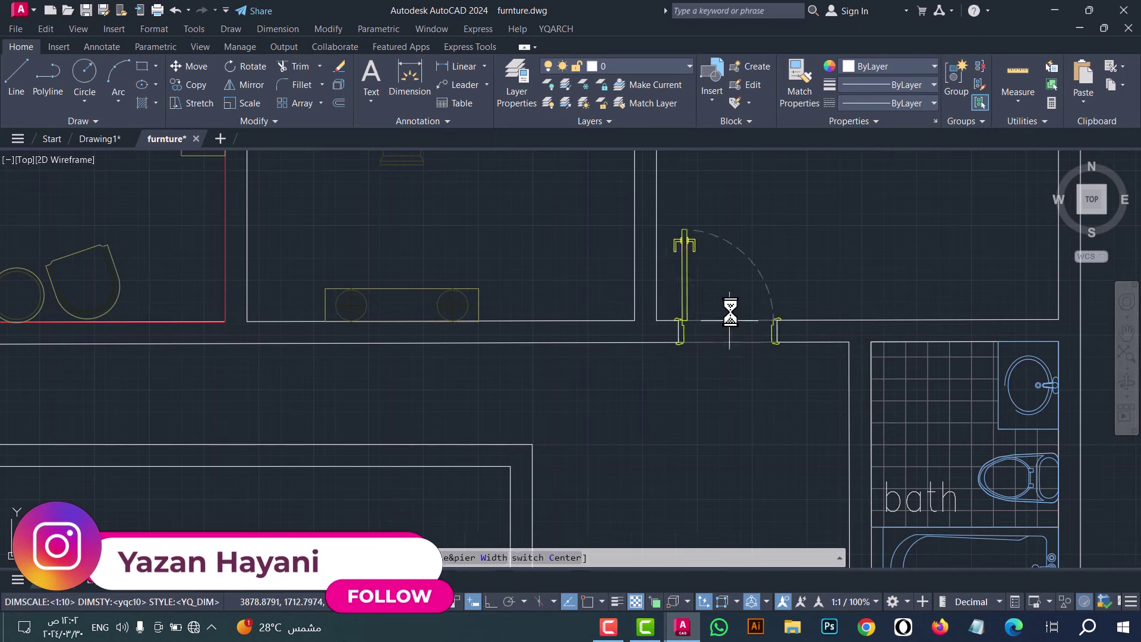
left_click(608, 326)
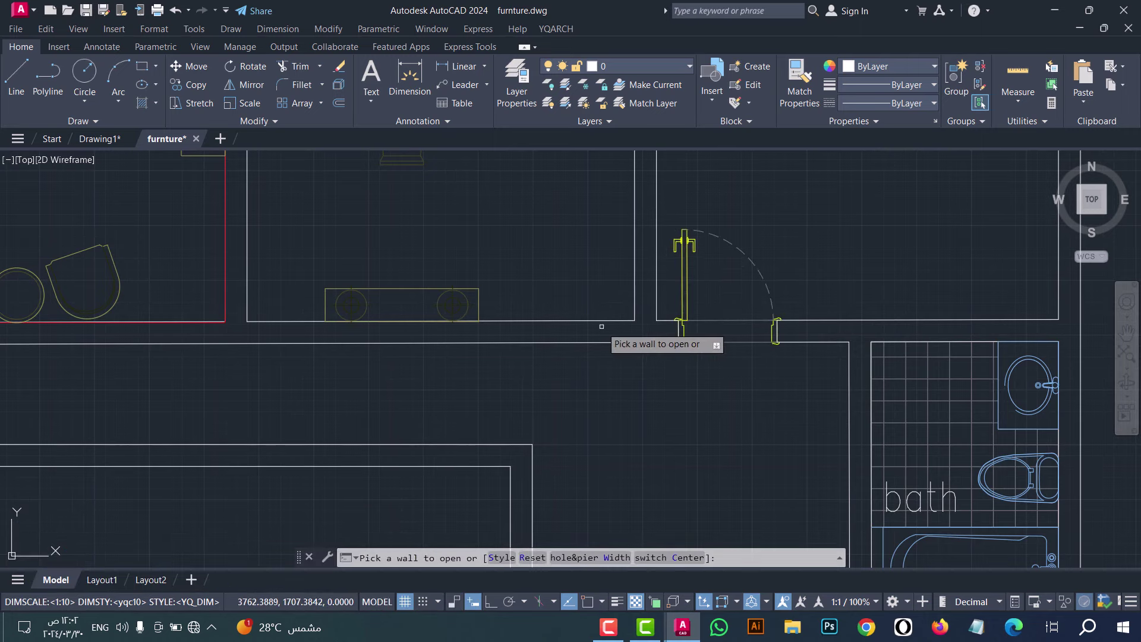
left_click(611, 332)
left_click(612, 277)
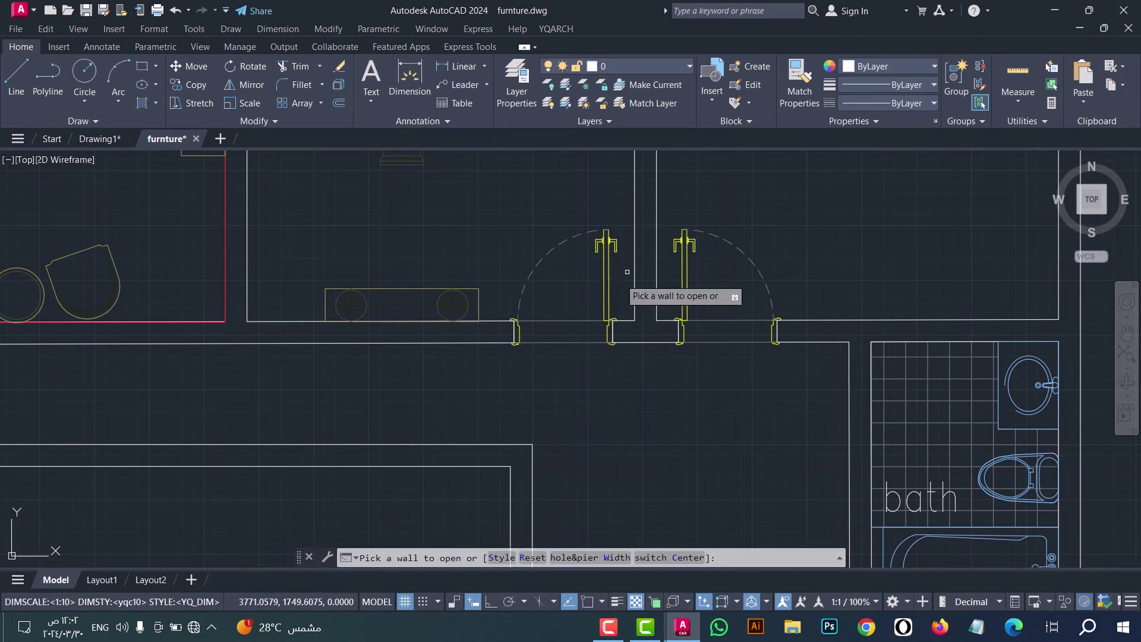
Step: Add swing doors on the upper hallway wall and the hallway wall beside the bedroom
scroll(682, 238, "down", 5)
scroll(480, 251, "up", 4)
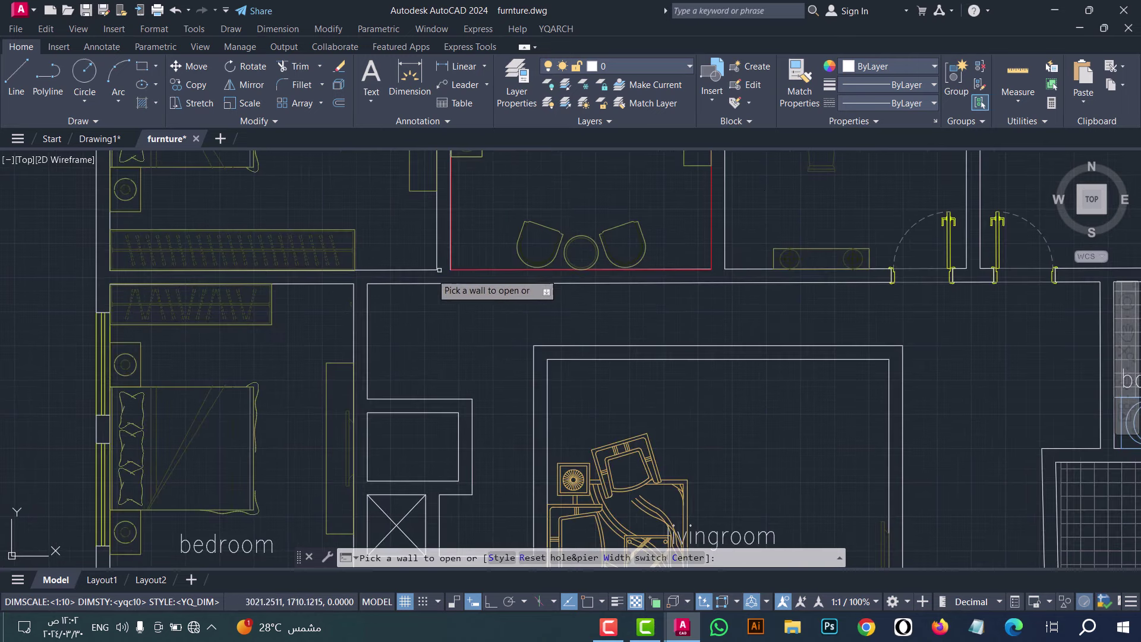
left_click(409, 277)
left_click(421, 237)
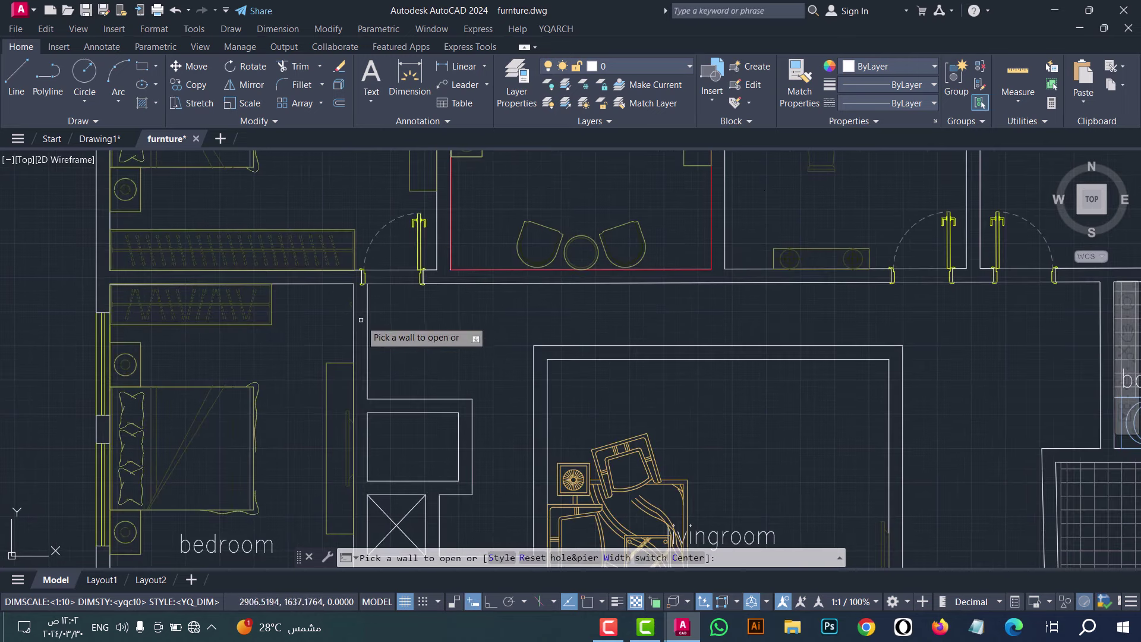
key("Escape")
key("Return")
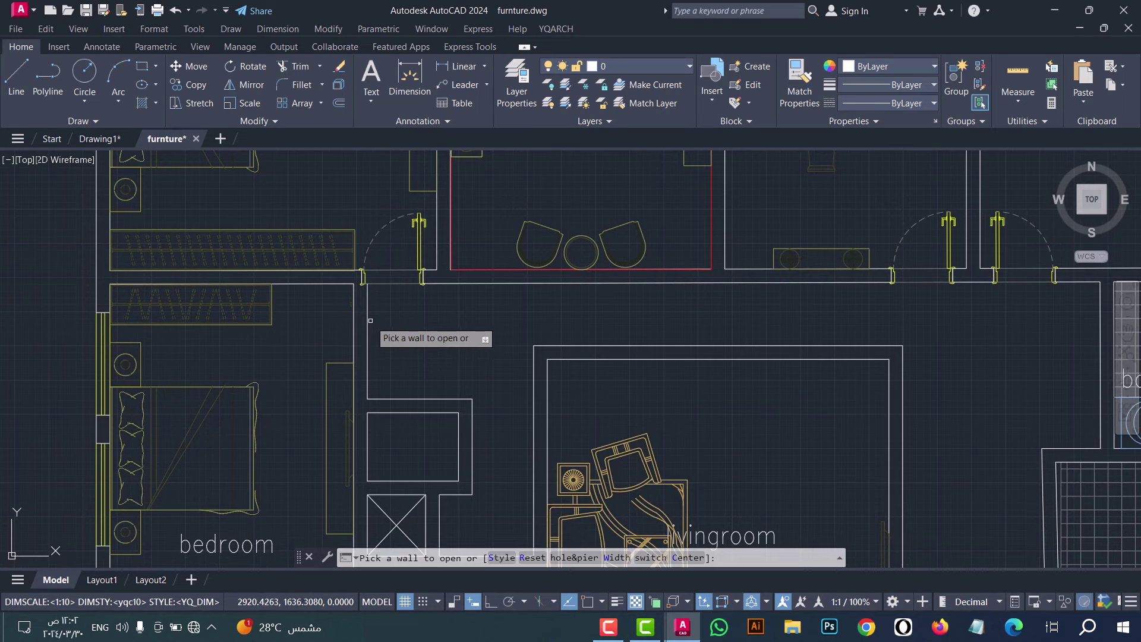
left_click(366, 326)
left_click(342, 316)
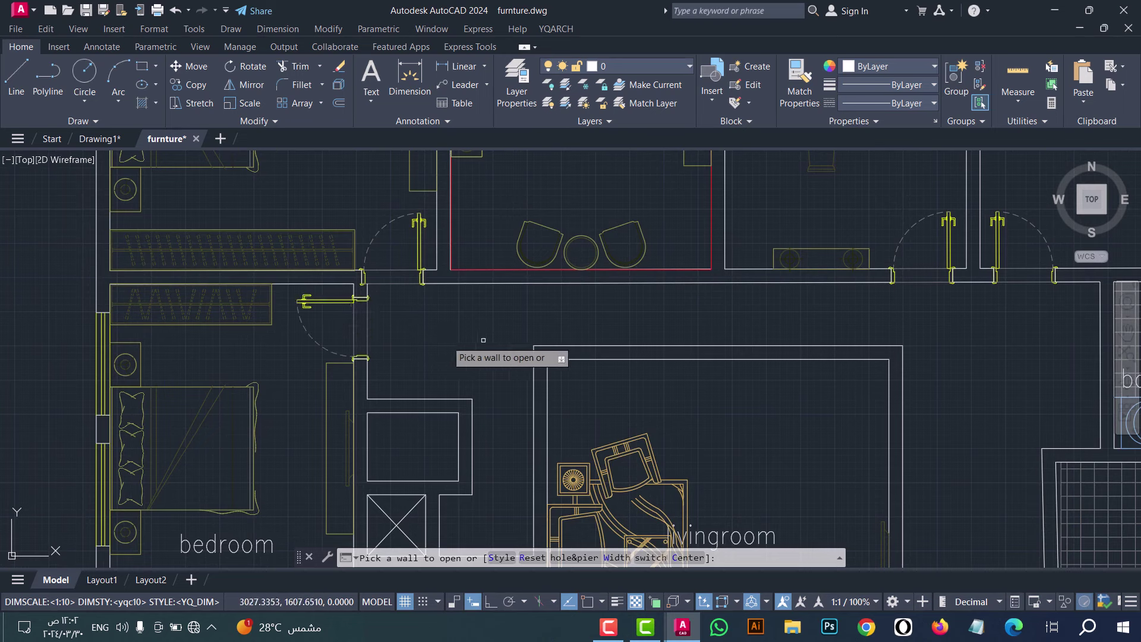
scroll(460, 309, "down", 3)
key("Escape")
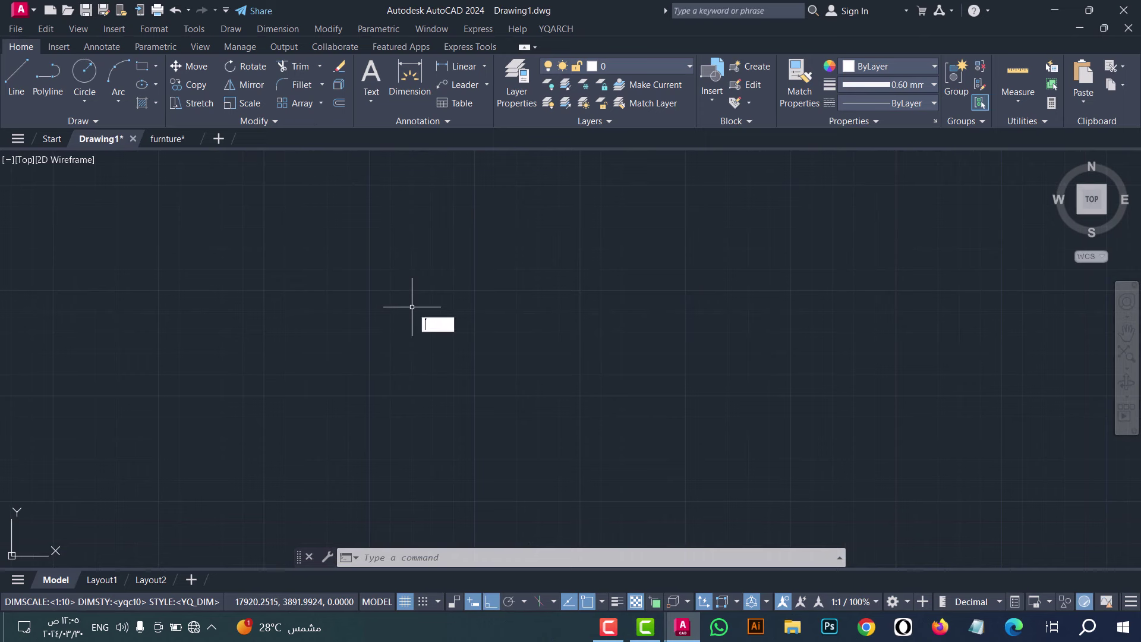
Step: Insert a double-tread multi-storey staircase section with LTP's default settings
type("LTP")
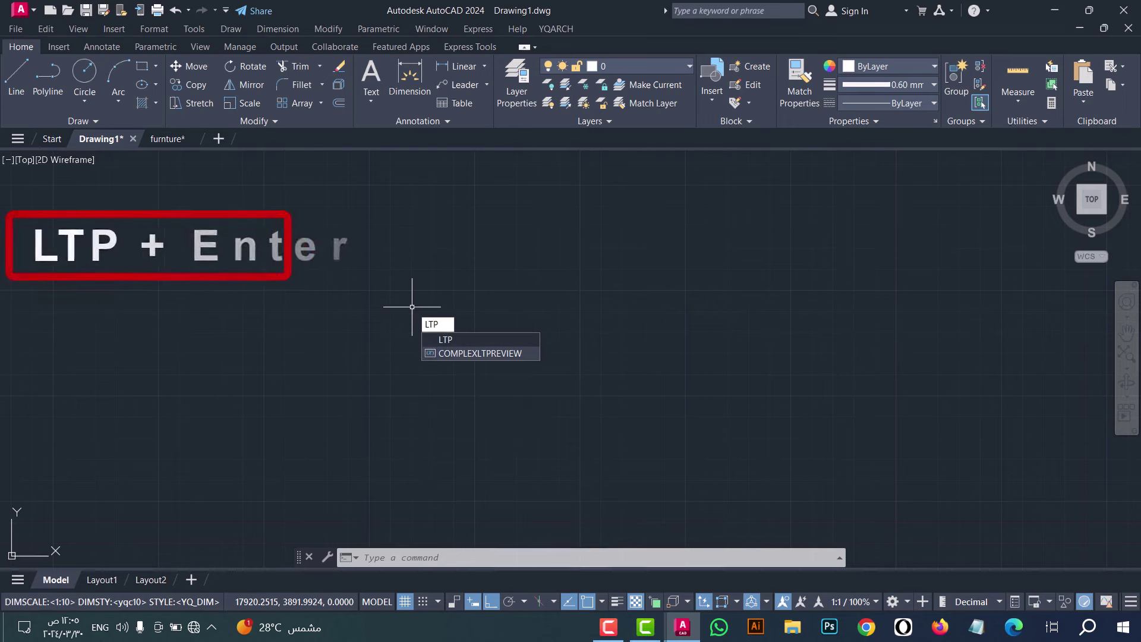
key("Return")
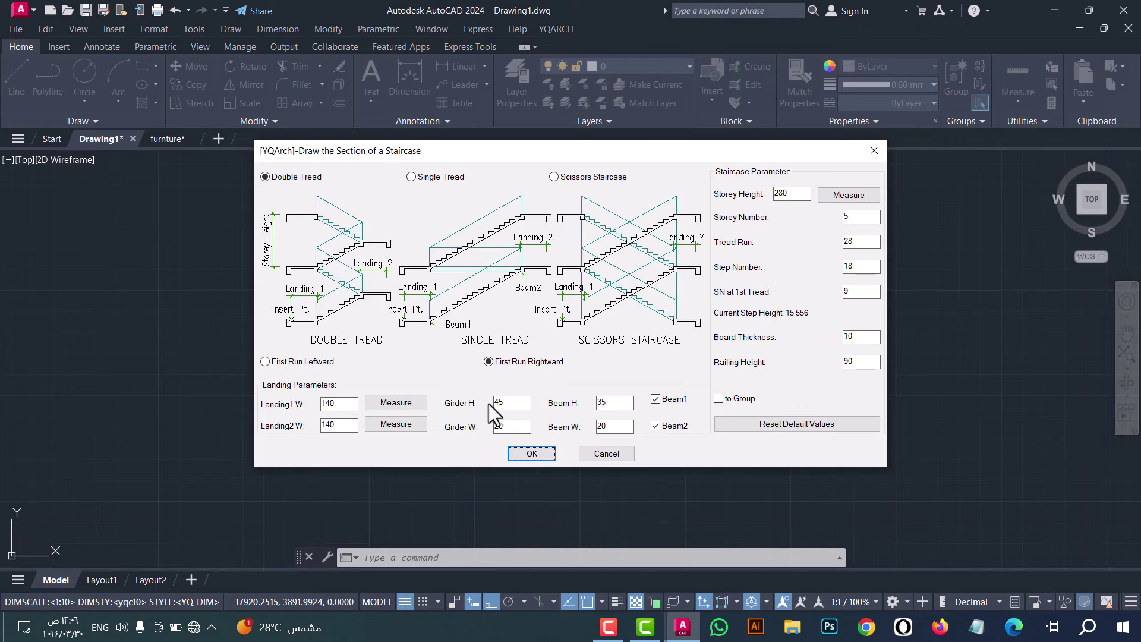
left_click(531, 453)
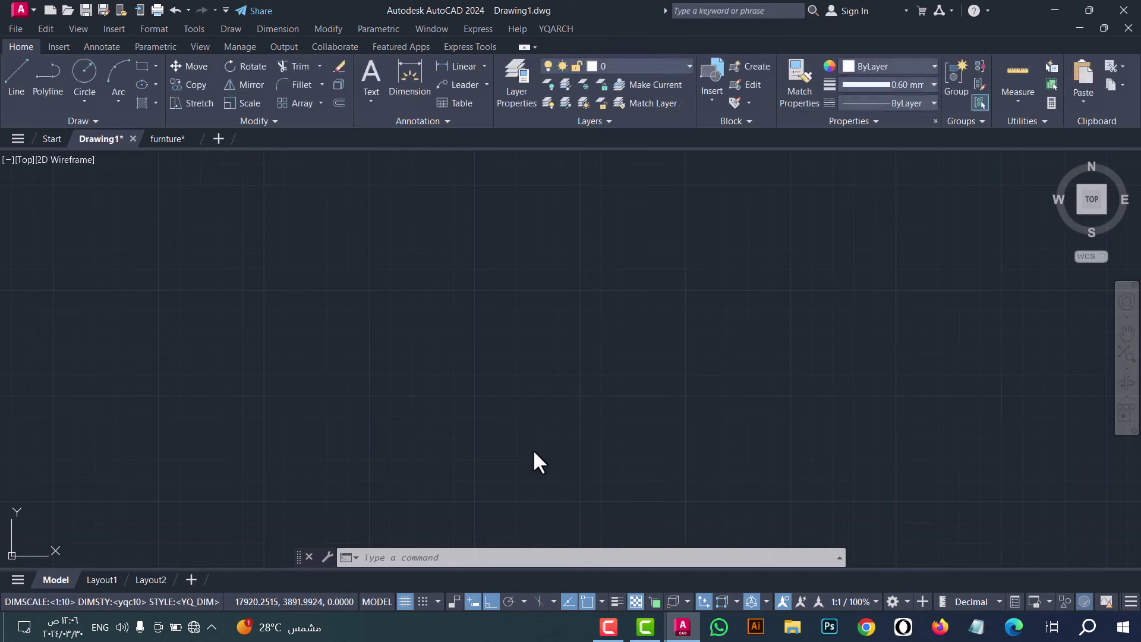
left_click(529, 453)
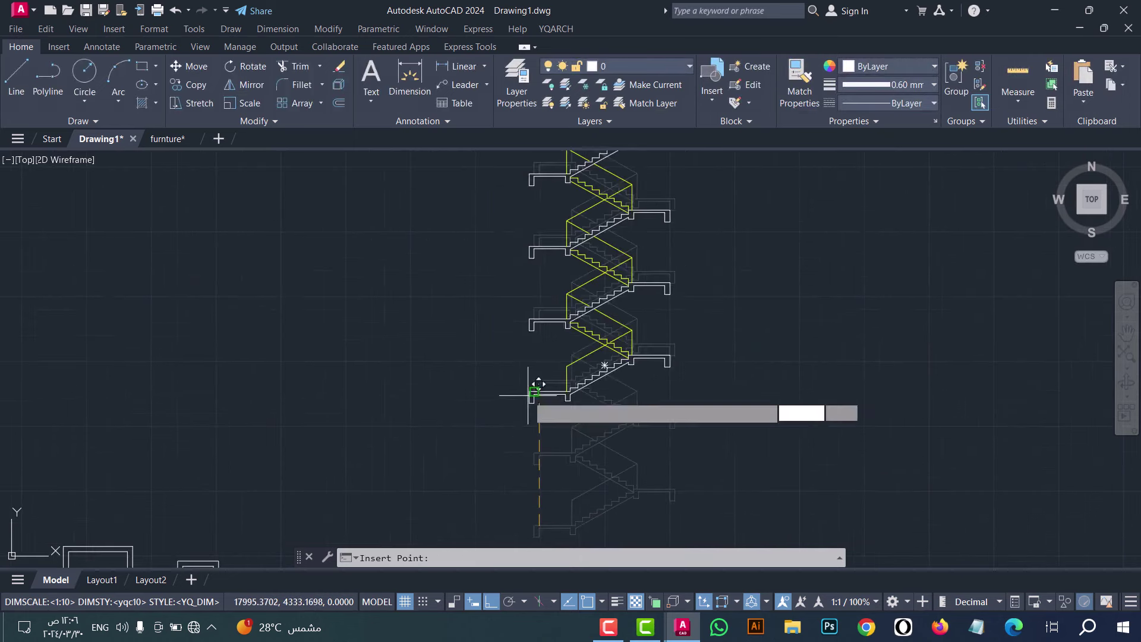
left_click(554, 412)
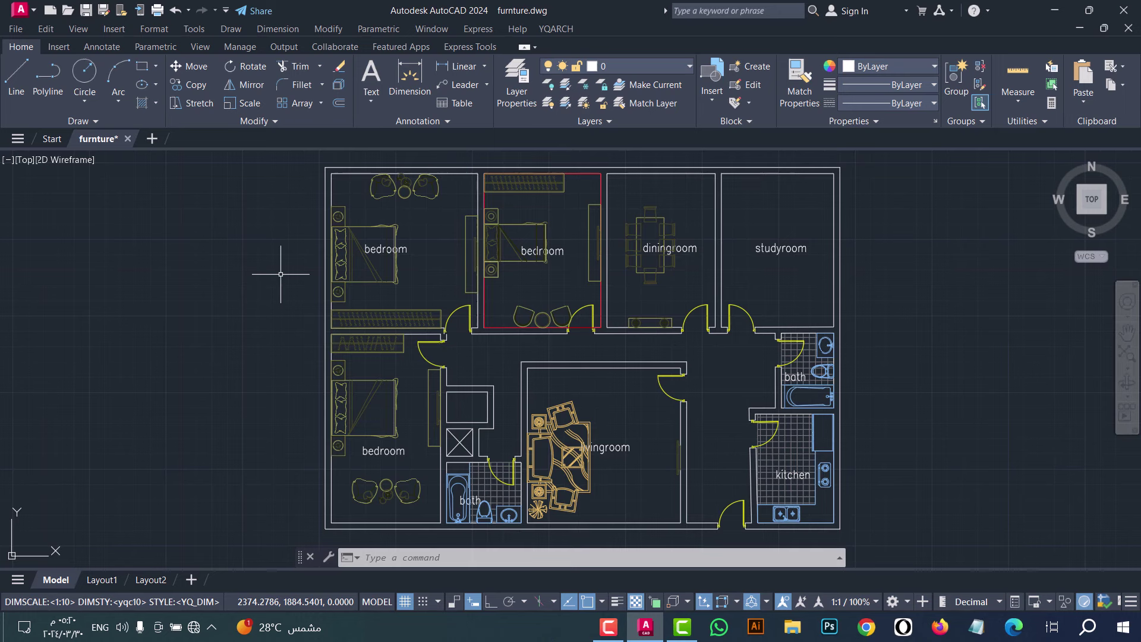
Step: Add windows to the dining and study top walls, study right wall, and three along the living room's bottom wall
type("aw")
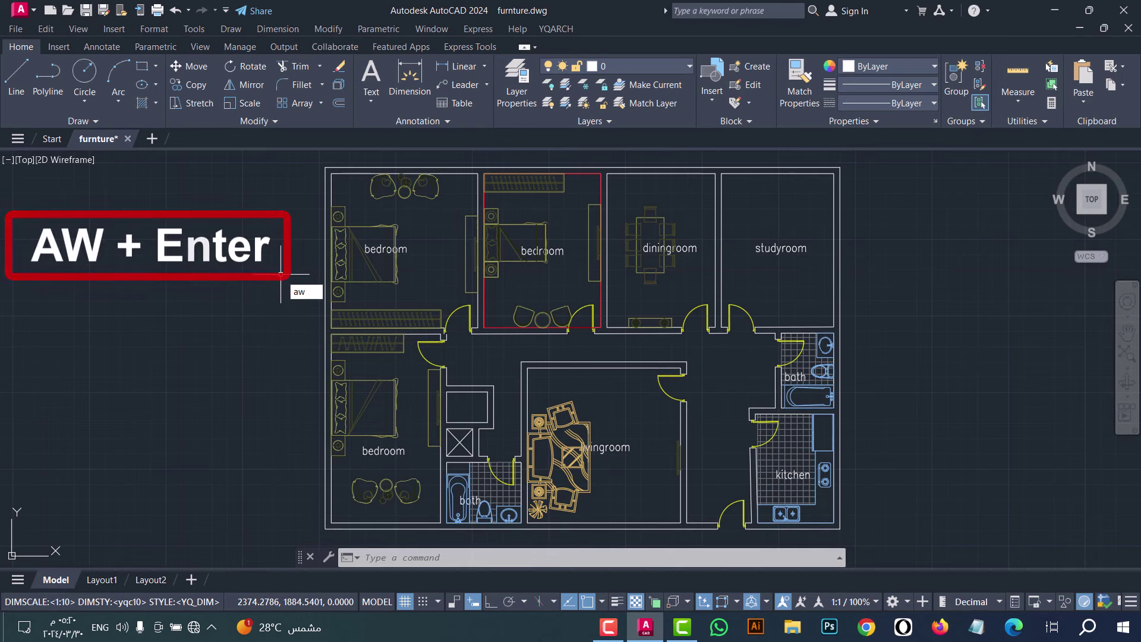
key("Return")
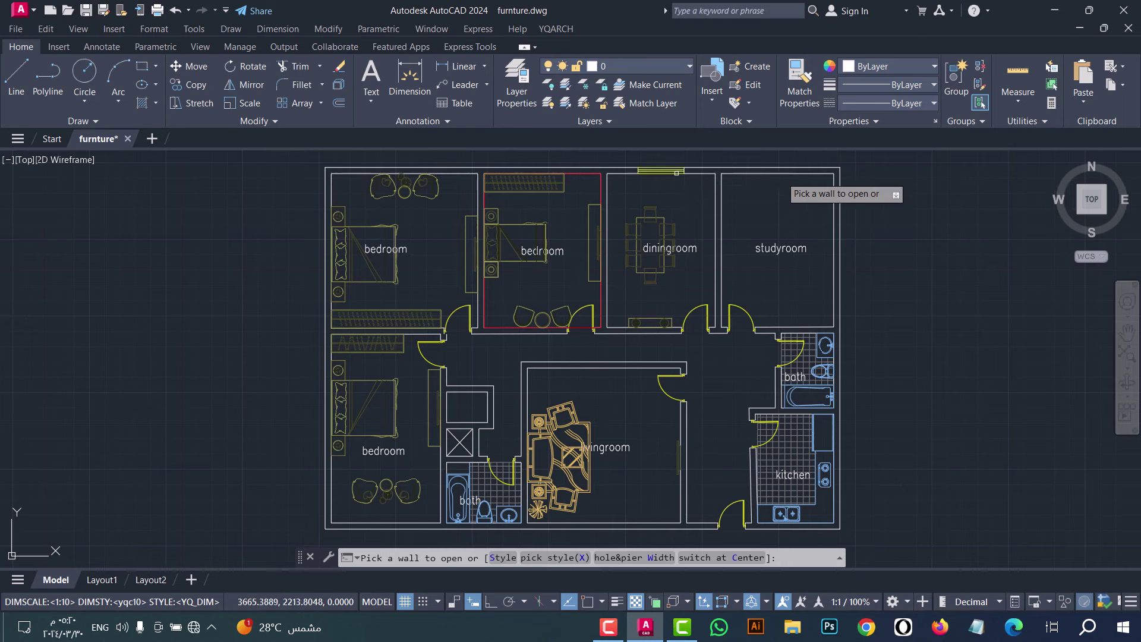
left_click(792, 173)
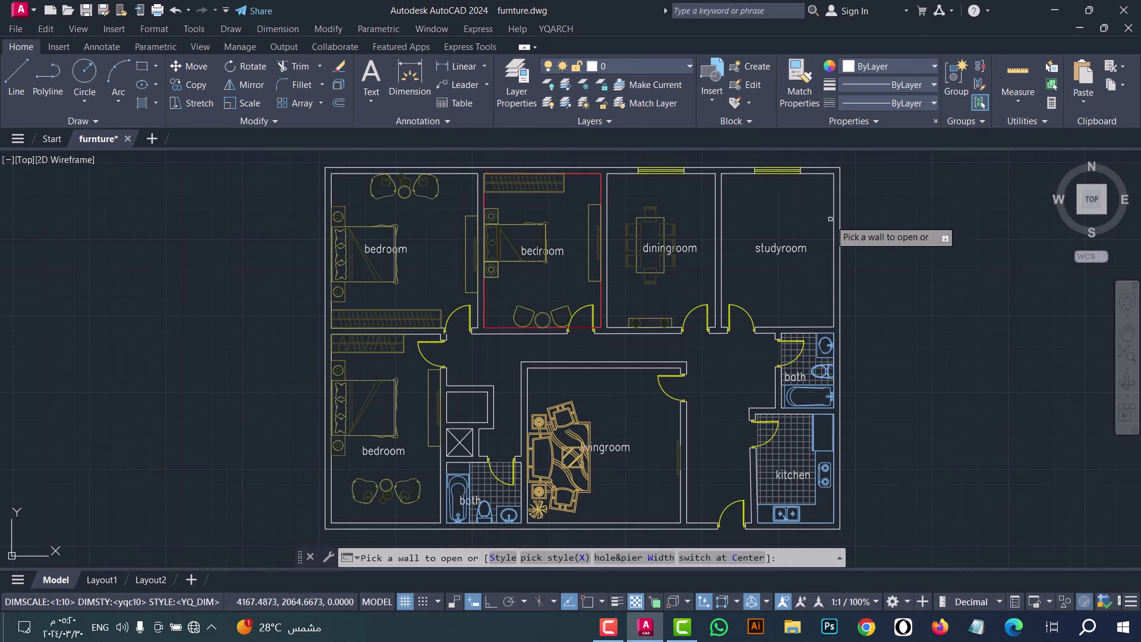
left_click(836, 244)
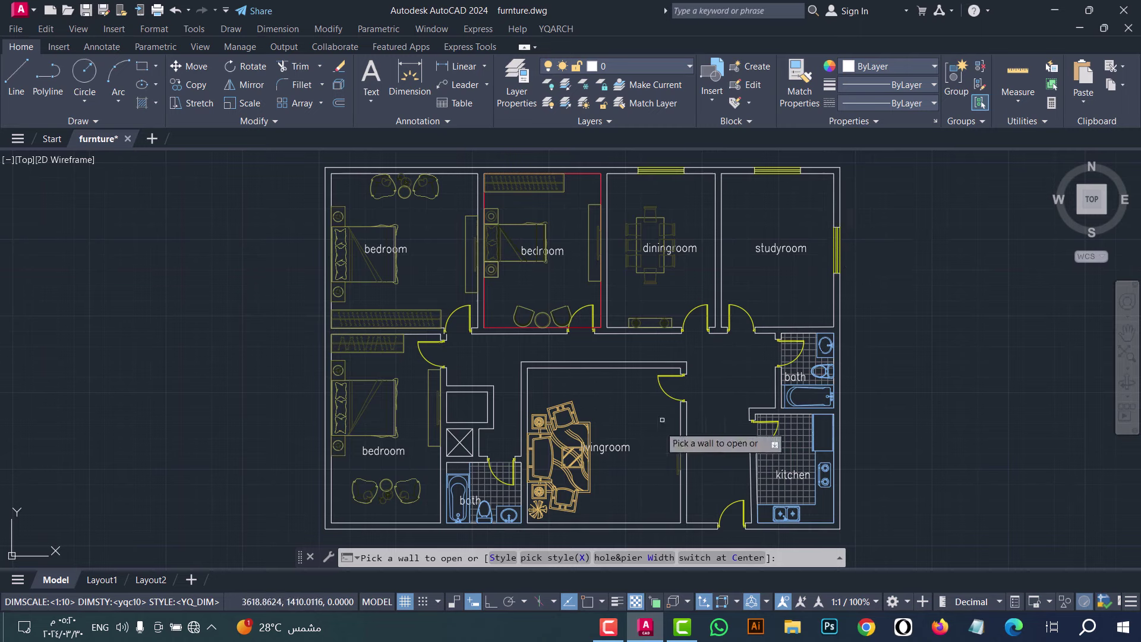
left_click(608, 524)
left_click(652, 525)
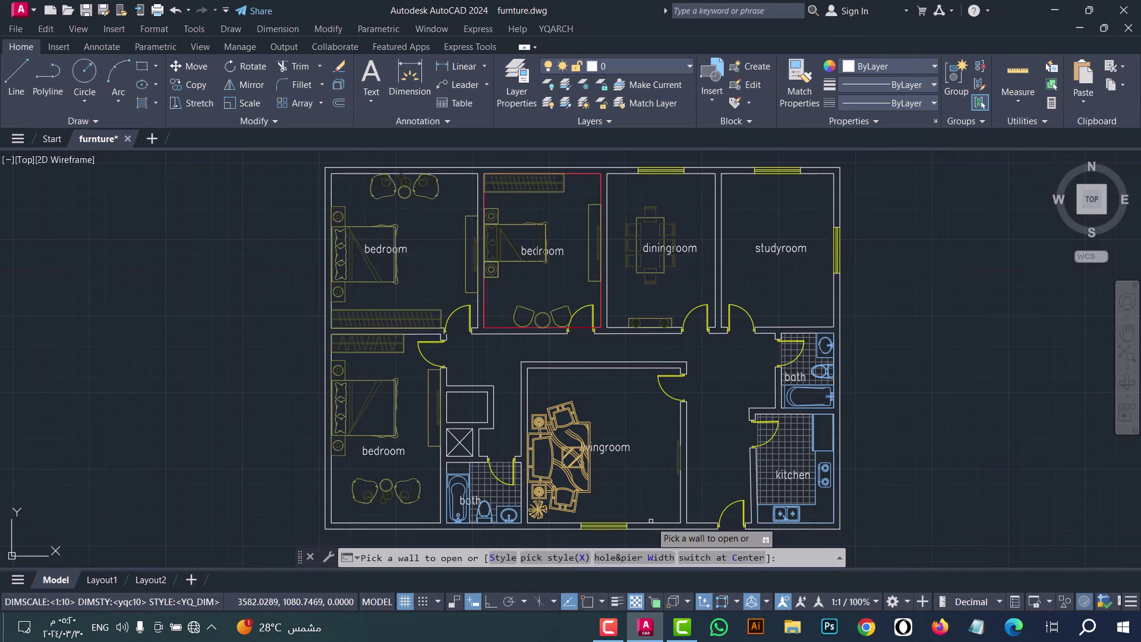
left_click(544, 525)
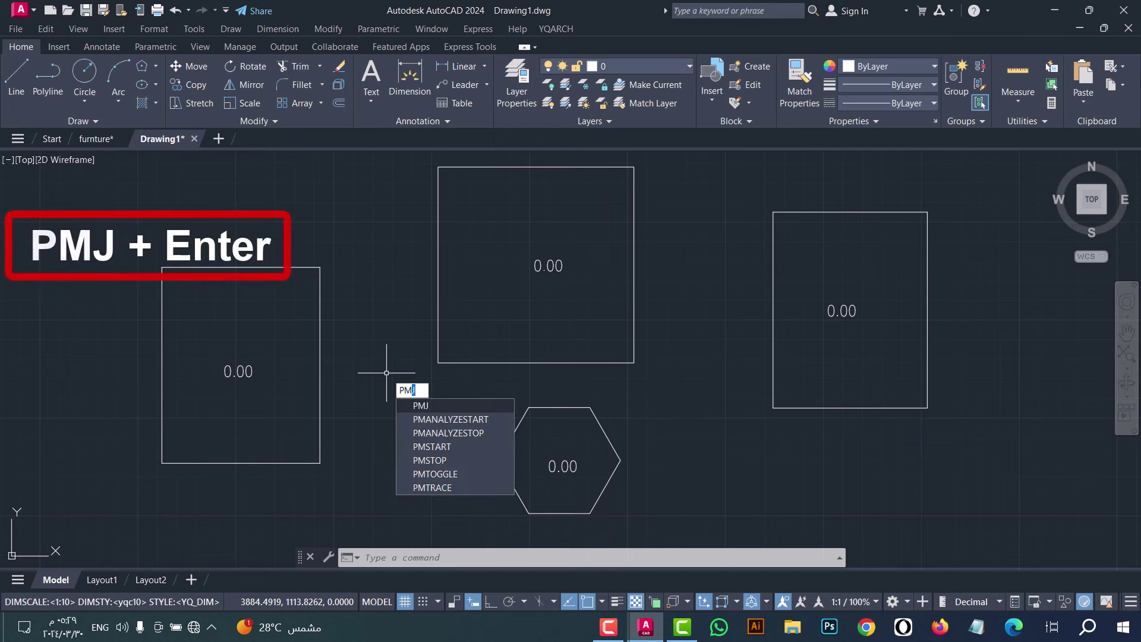
Step: Label the left and middle rectangles with their areas, 20m² and 25m²
type("j")
key("Return")
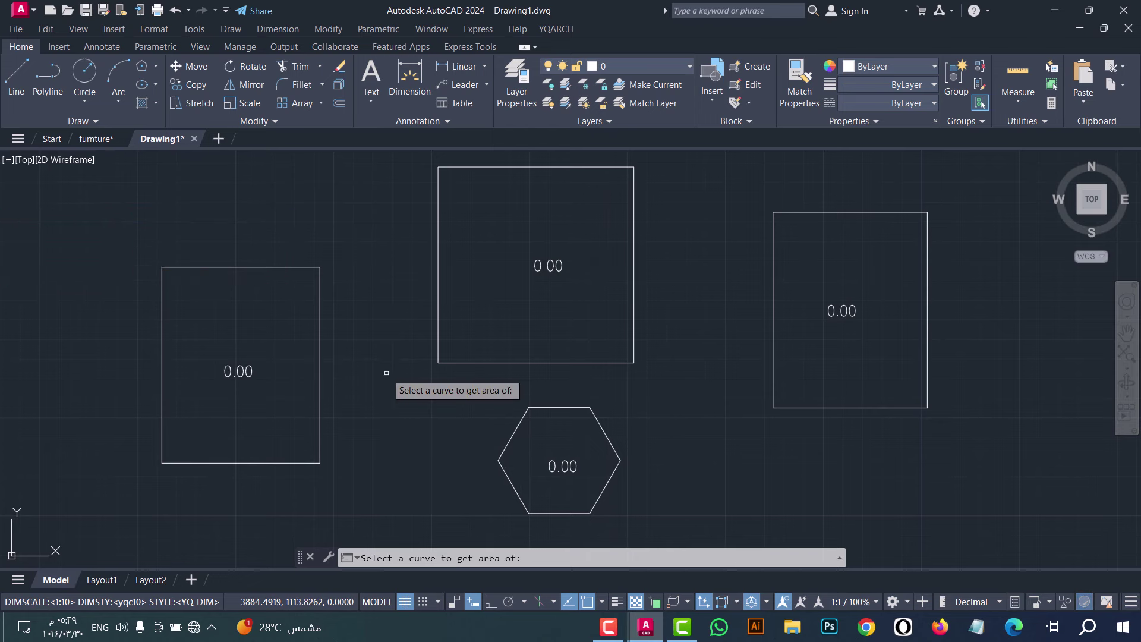
left_click(321, 316)
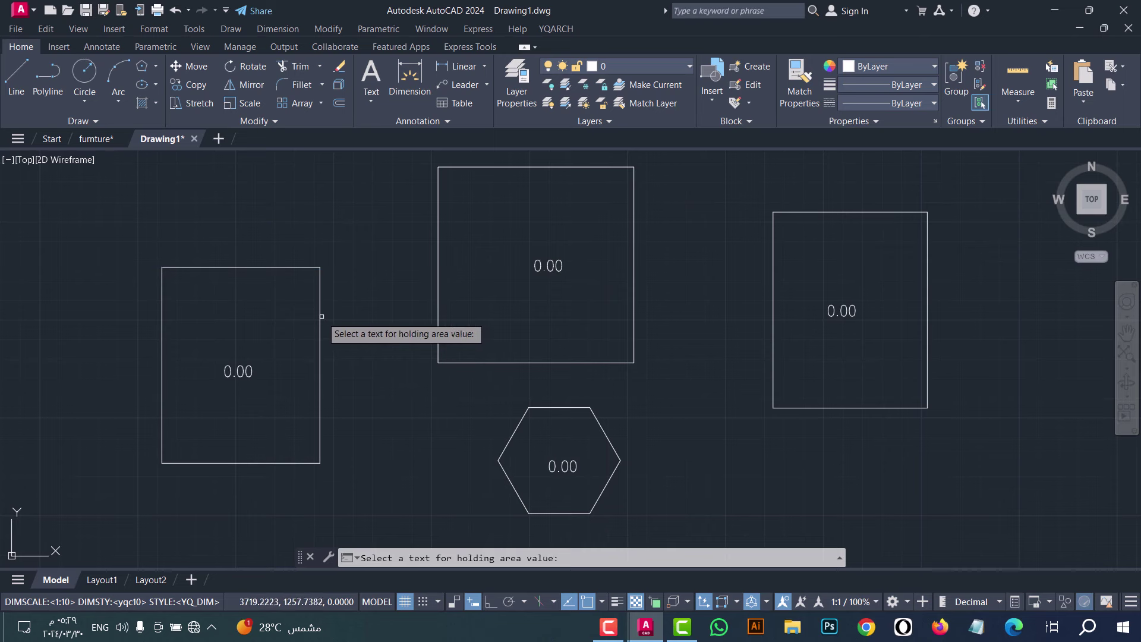
left_click(239, 372)
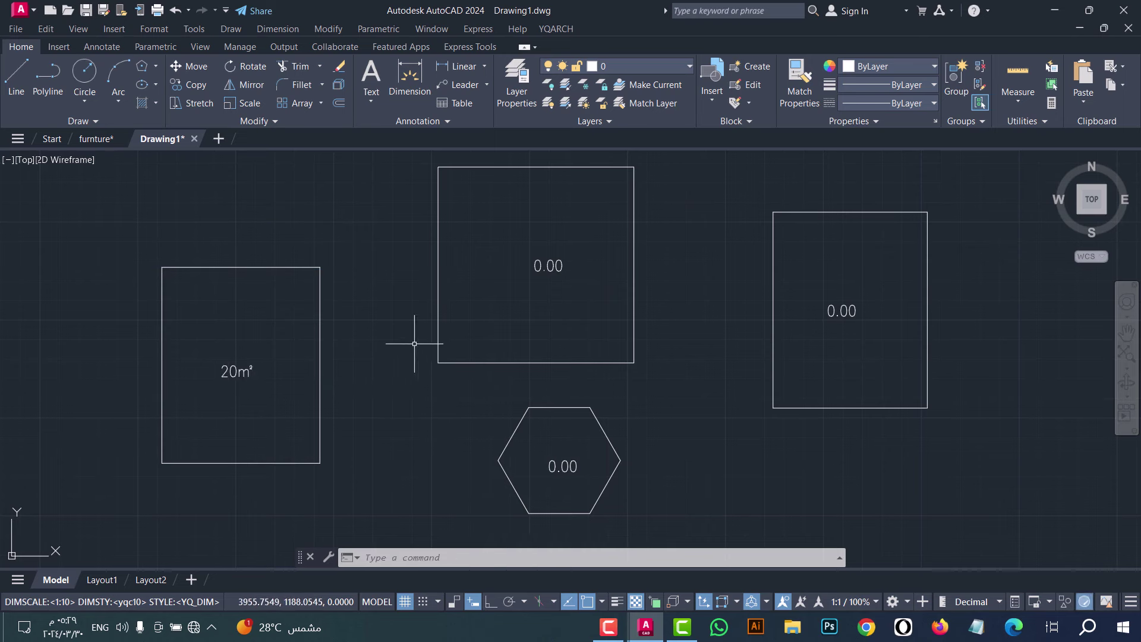
key("Return")
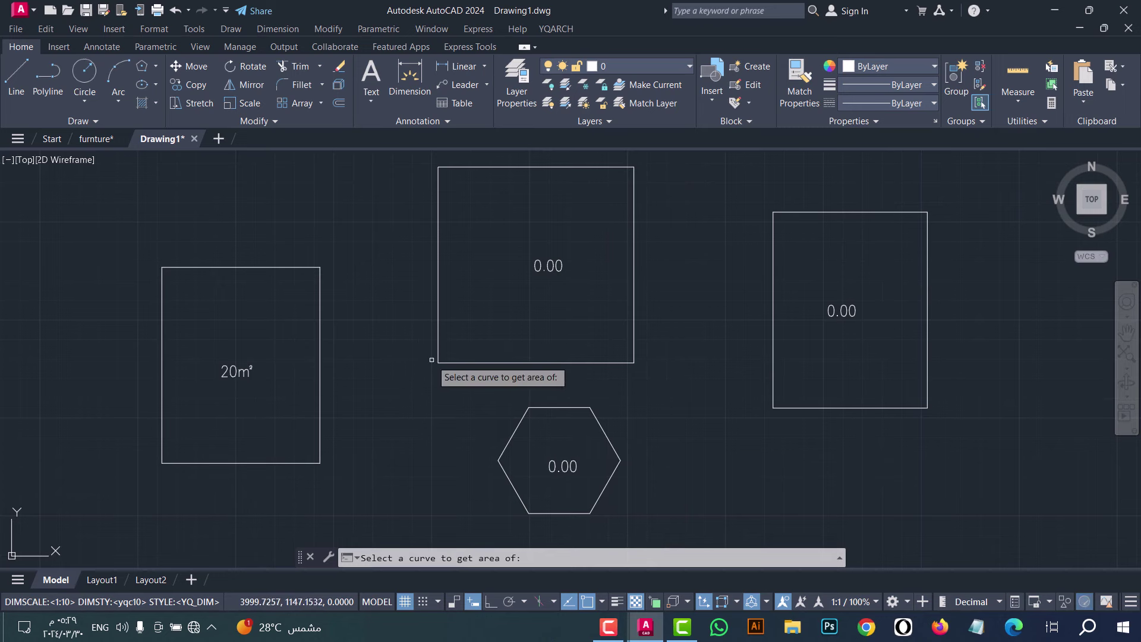
left_click(455, 363)
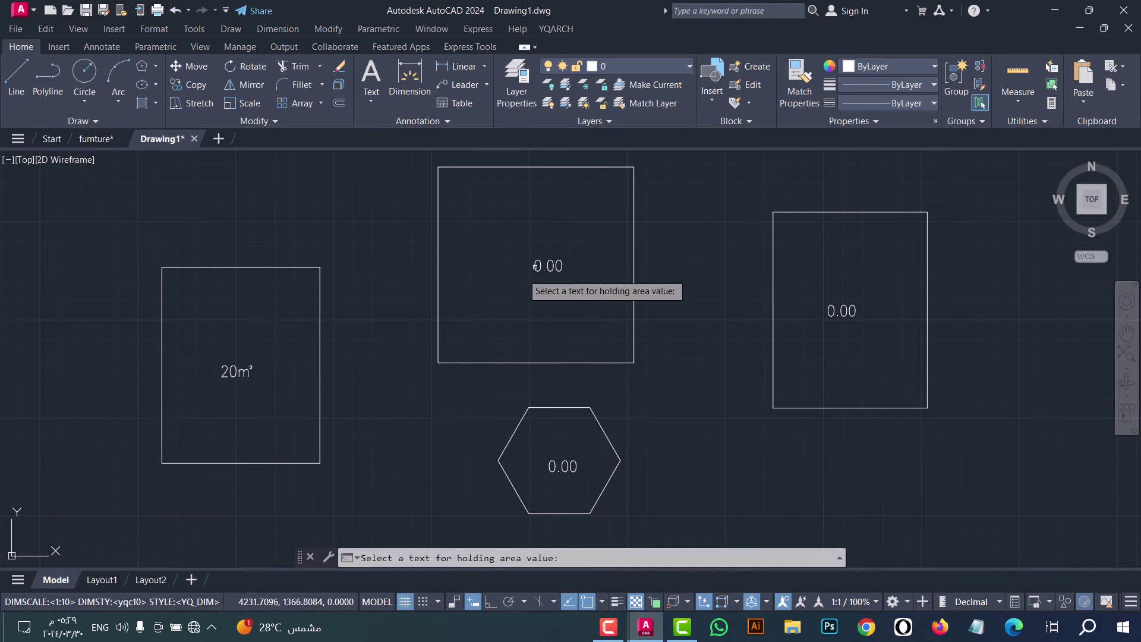
left_click(544, 265)
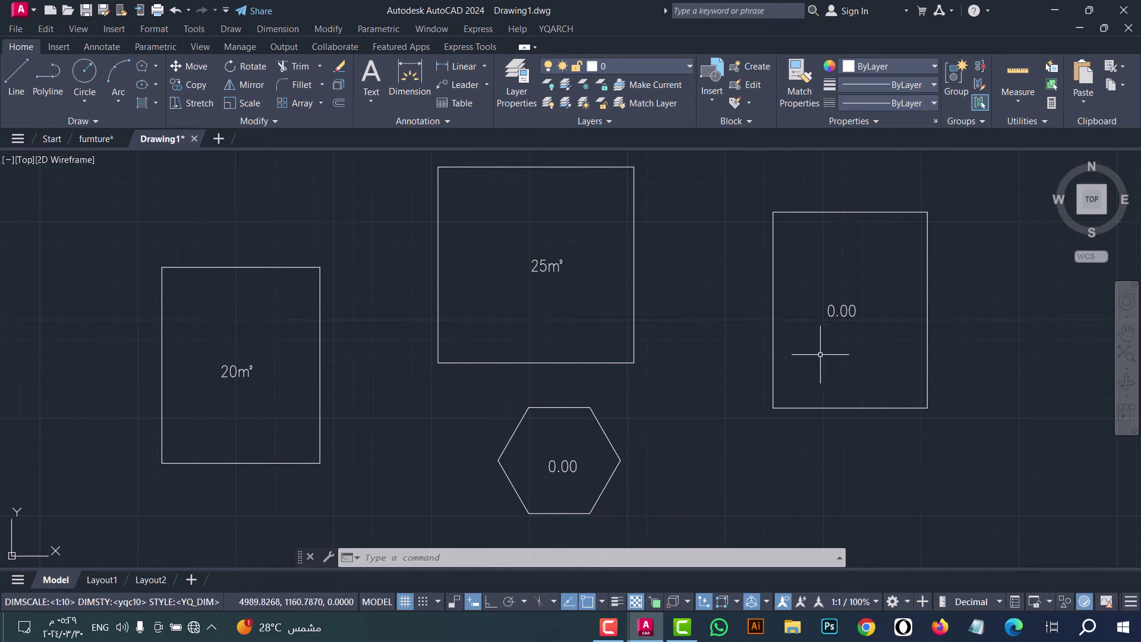
Step: Label the hexagon with 6m² and the right rectangle with 20m²
key("Return")
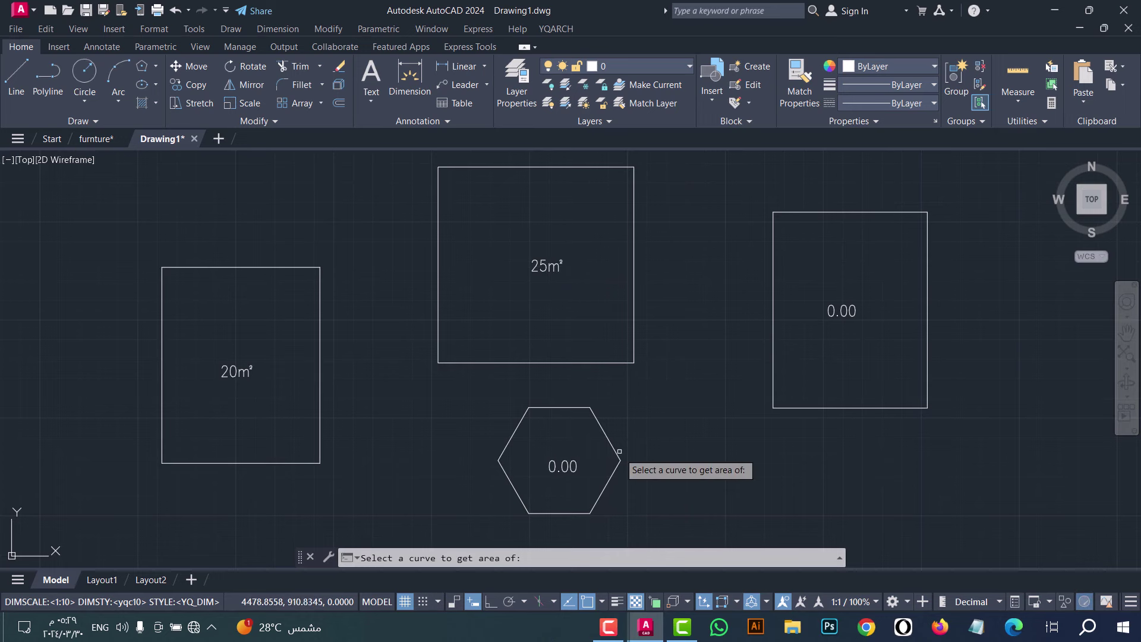
left_click(615, 448)
left_click(563, 465)
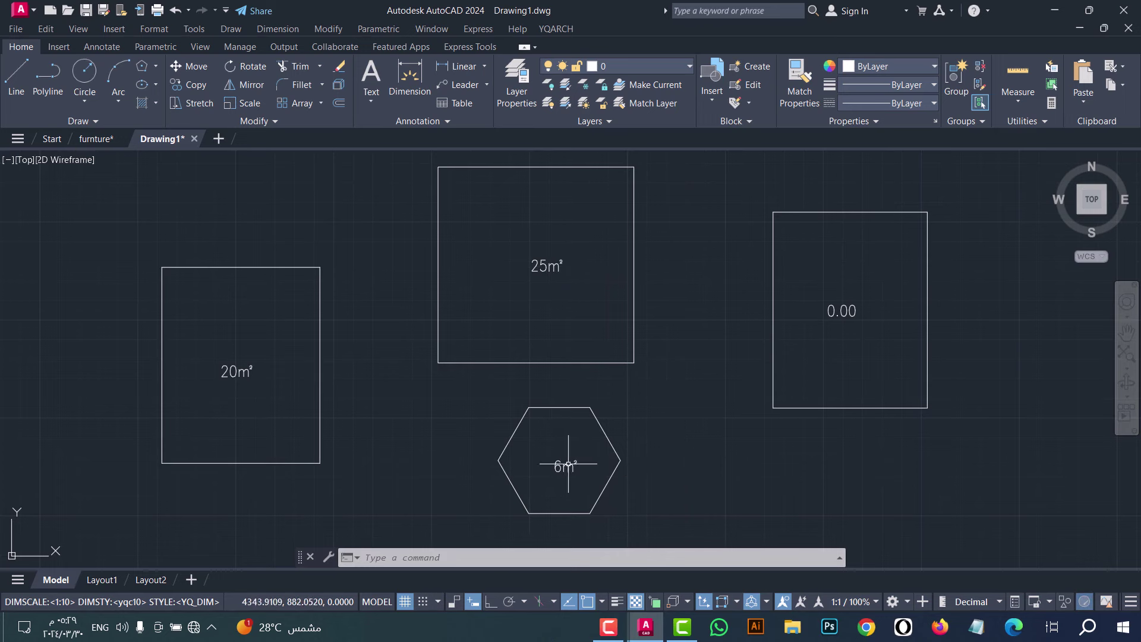
key("Return")
left_click(817, 410)
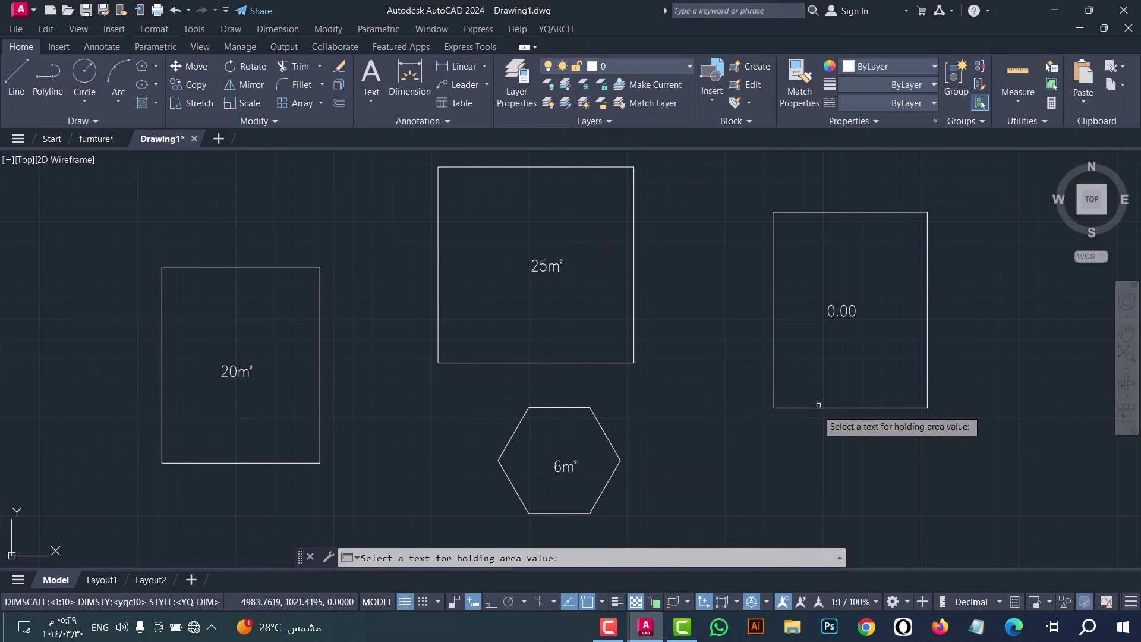
left_click(843, 313)
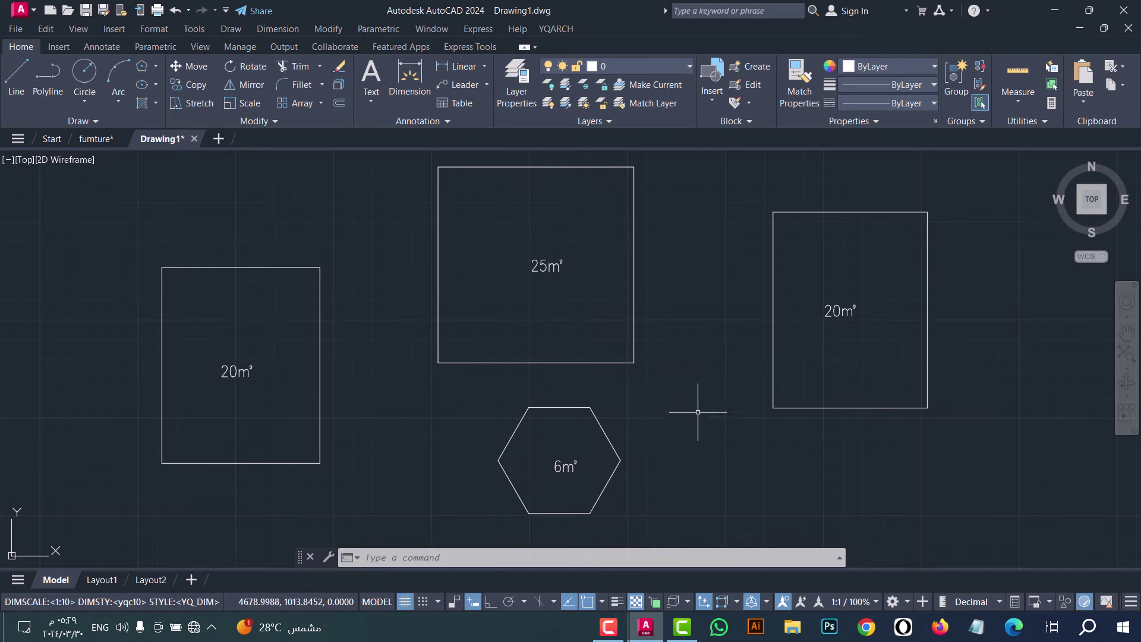
scroll(173, 410, "up", 2)
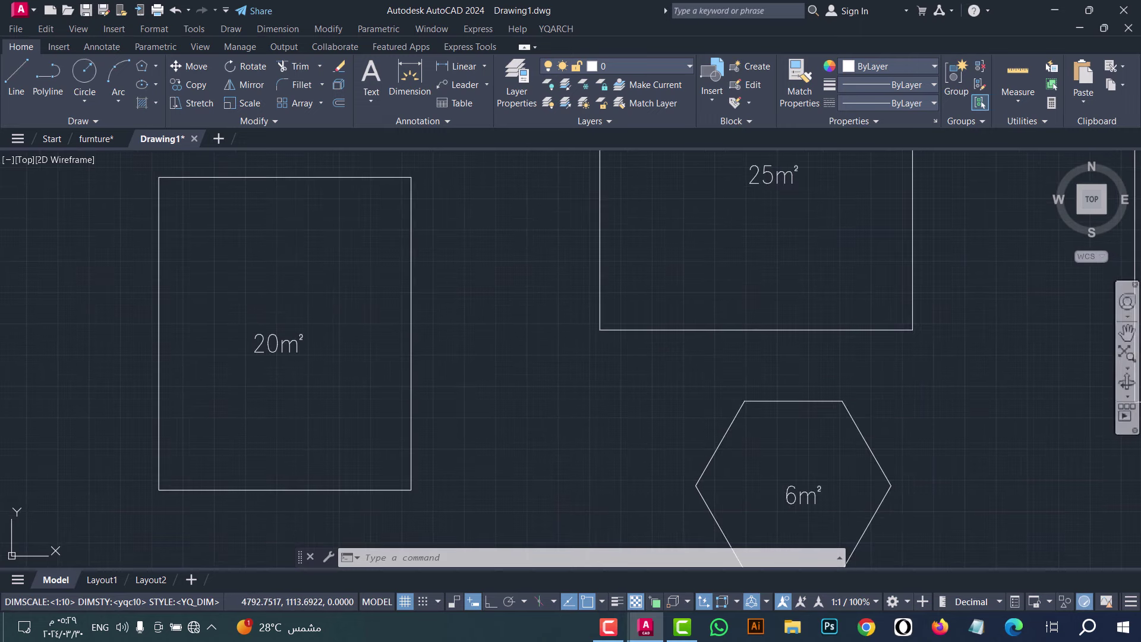
Step: Lock the layer of the eight overlapping rectangles with the LK command
left_click(1127, 332)
mouse_move(650, 346)
left_mouse_down()
mouse_move(51, 374)
mouse_move(309, 316)
mouse_move(595, 337)
left_mouse_up()
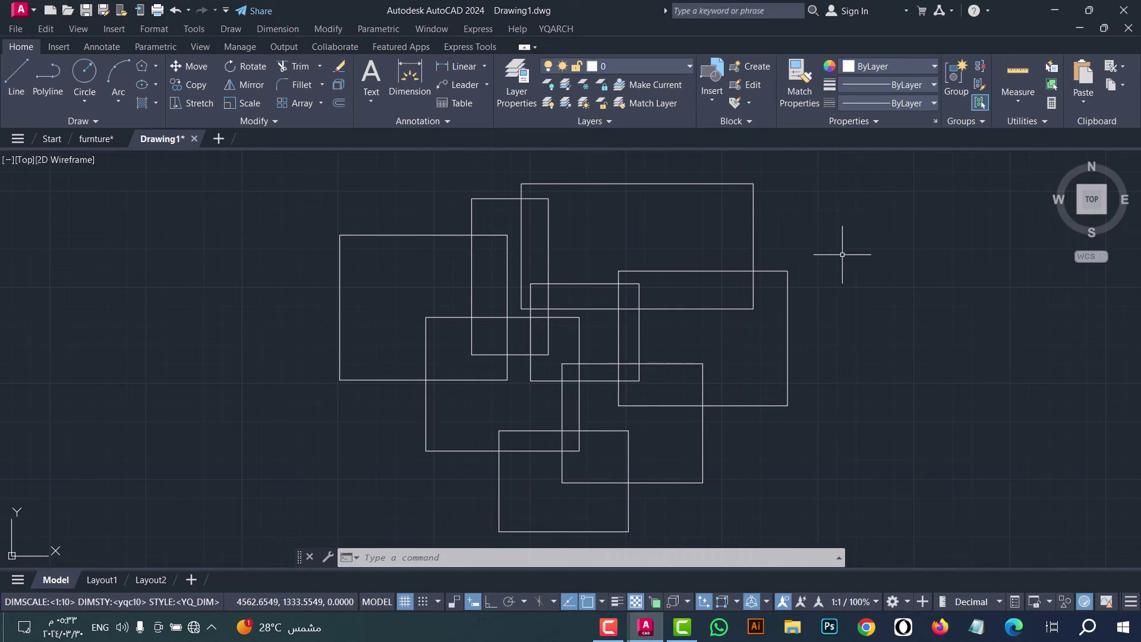
type("LK")
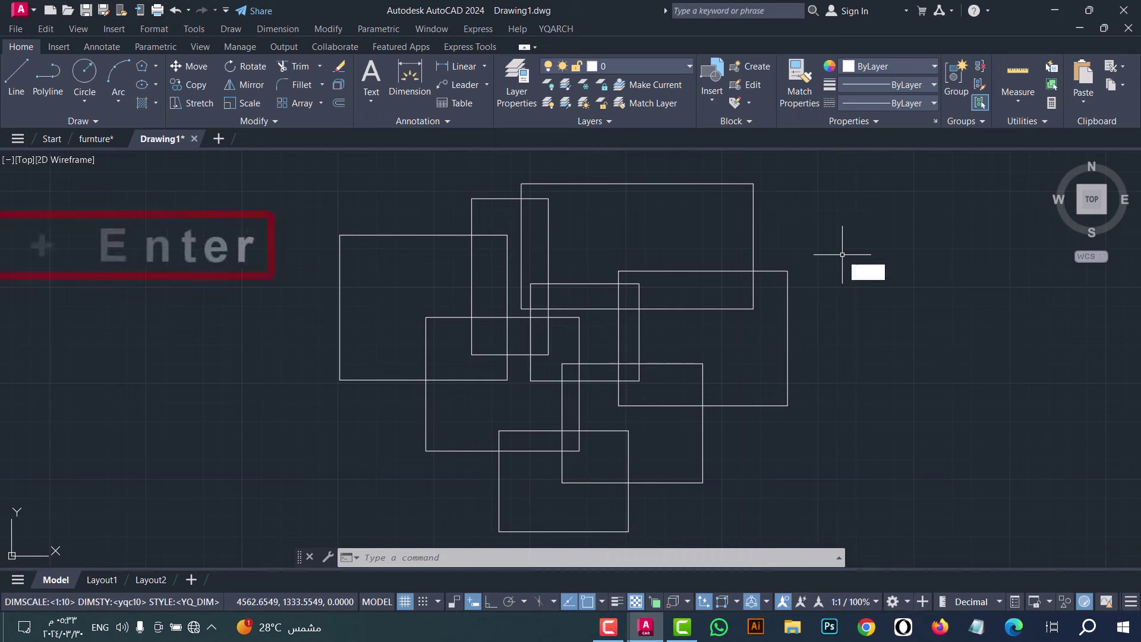
key("Return")
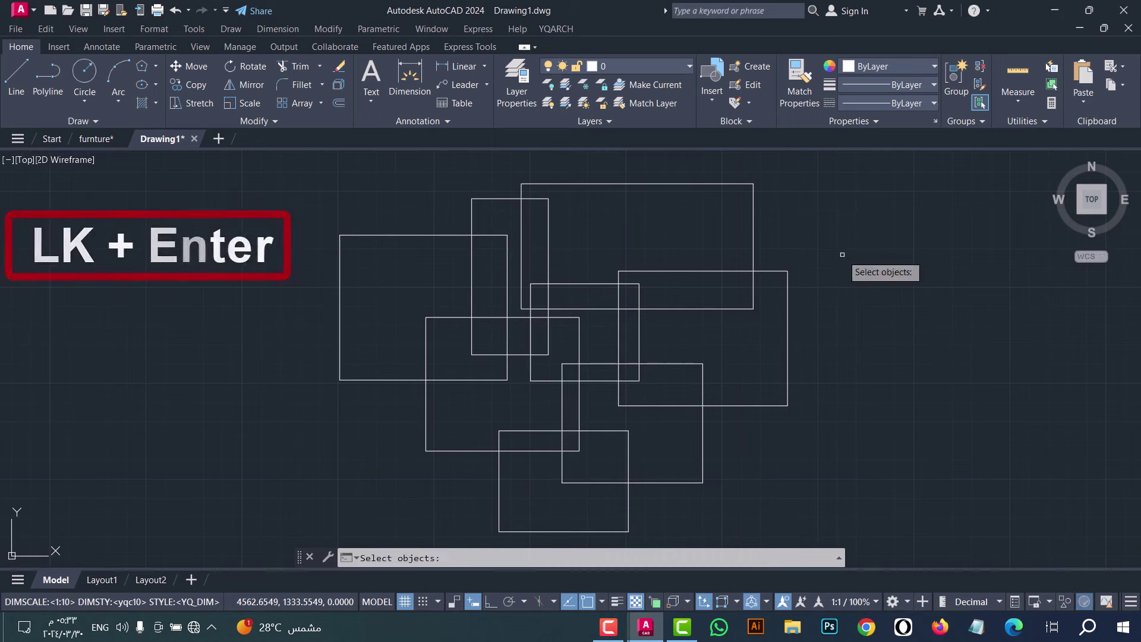
left_click(898, 518)
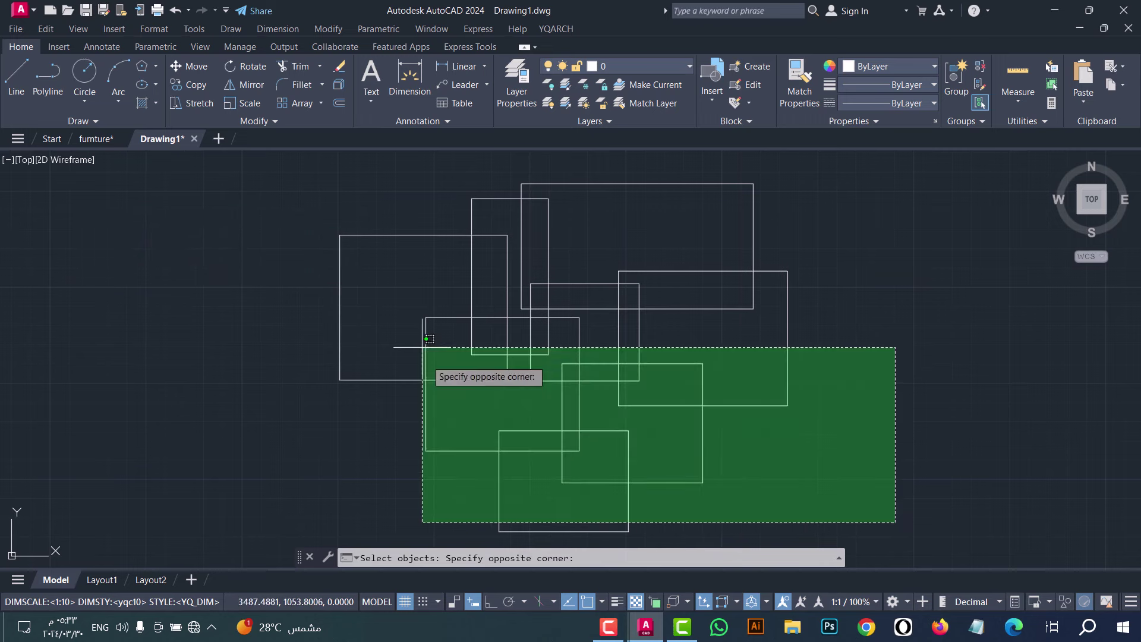
left_click(300, 173)
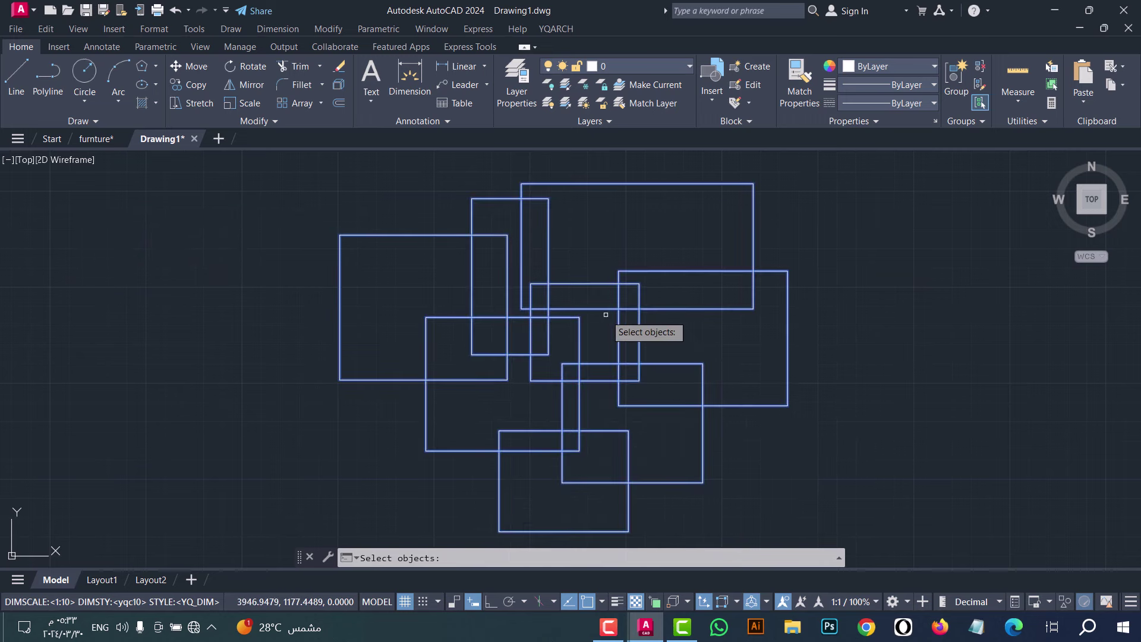
key("Return")
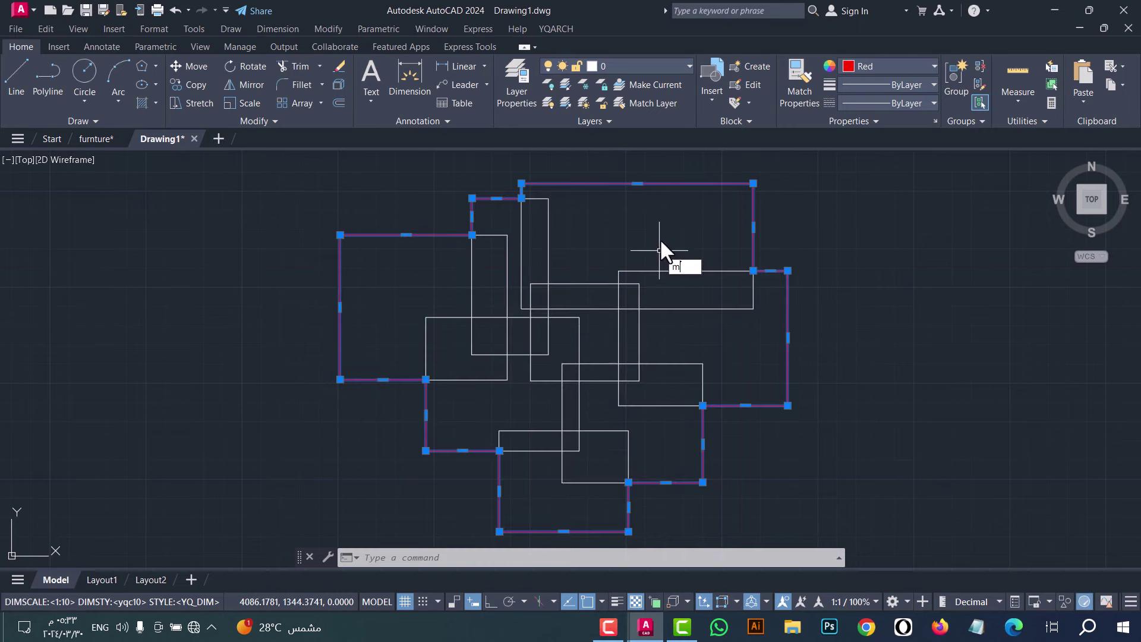
Step: Move the red outline off the rectangles to a spot on their right
type("m")
key("Return")
left_click(636, 229)
scroll(933, 255, "up", 2)
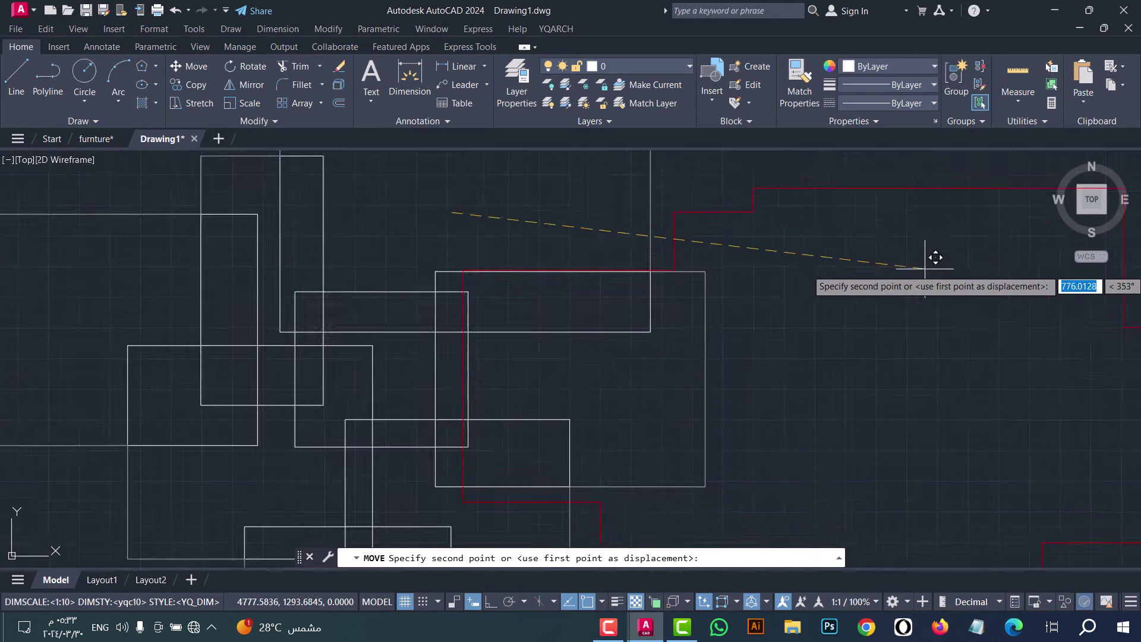
scroll(928, 255, "down", 4)
left_click(971, 251)
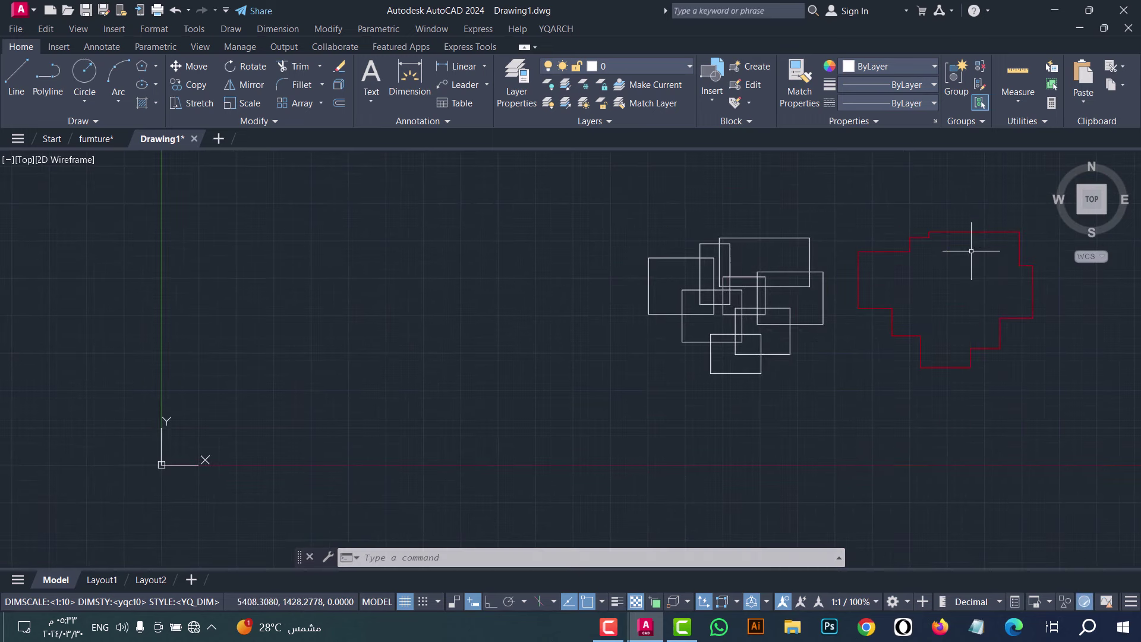
scroll(1011, 279, "up", 4)
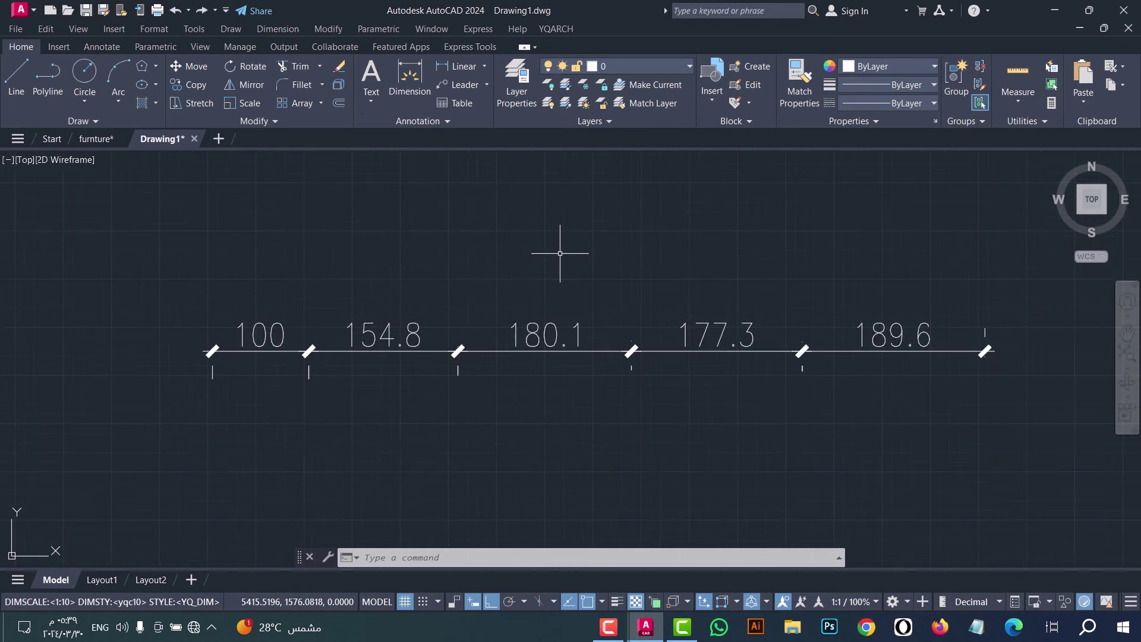
Step: Use DD1 to merge dimensions 100, 154.8, 180.1, 177.3 and 189.6 into one 801.7
type("DD1")
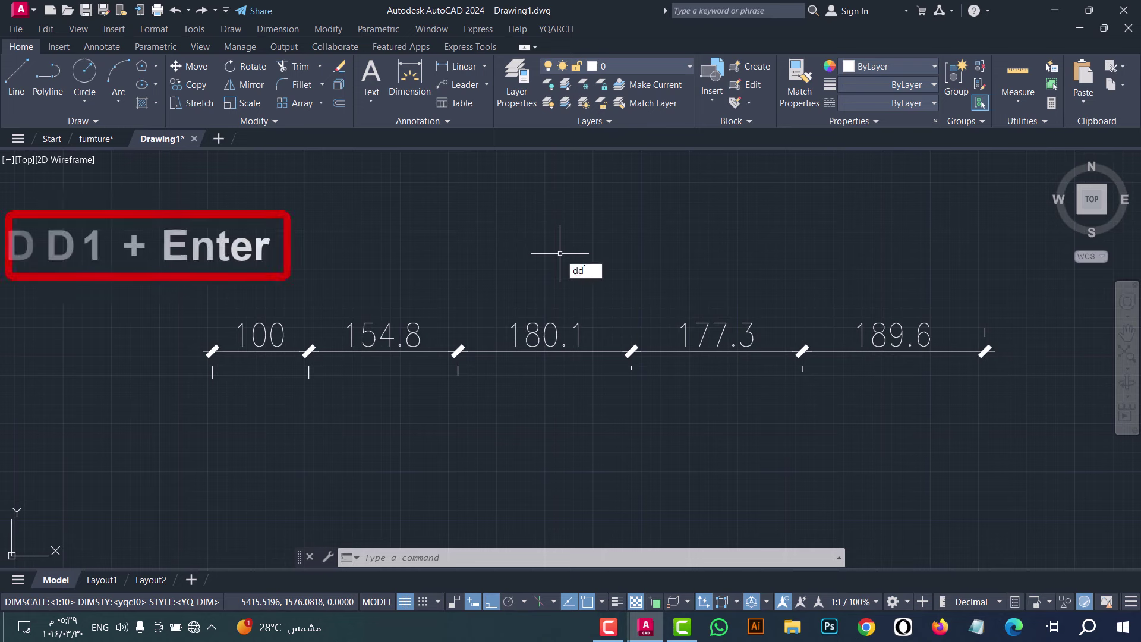
key("Return")
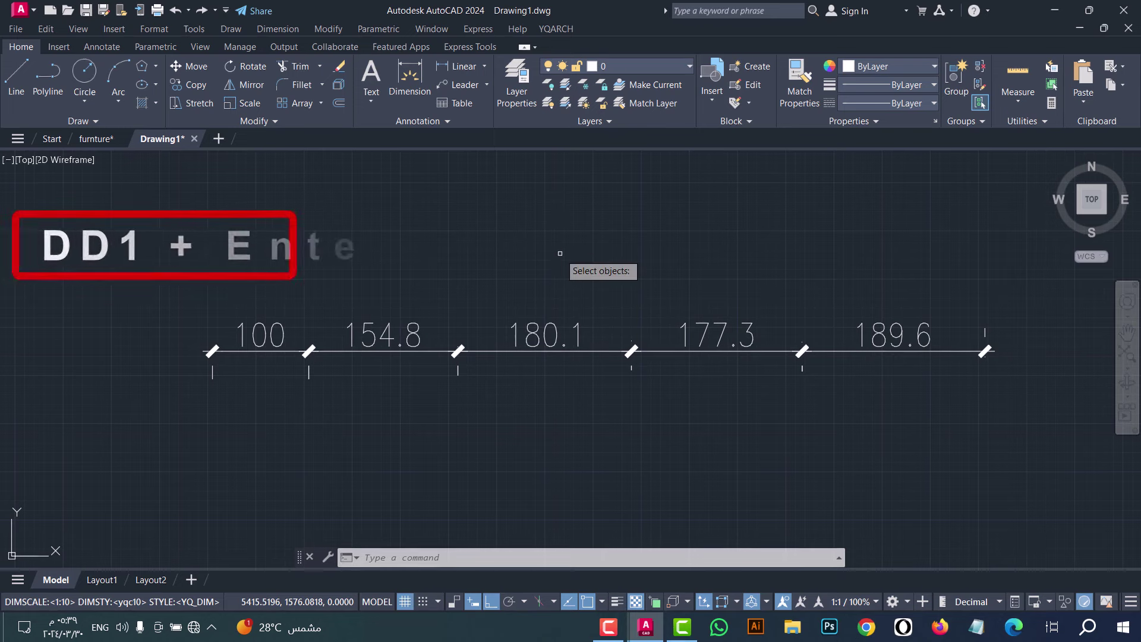
left_click(980, 395)
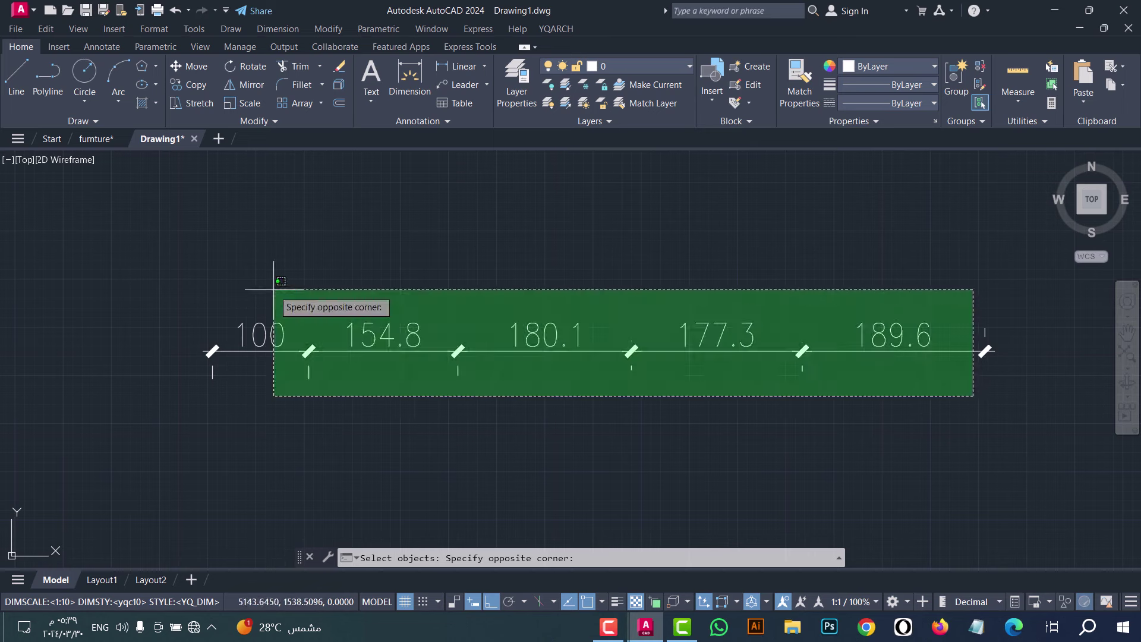
left_click(249, 288)
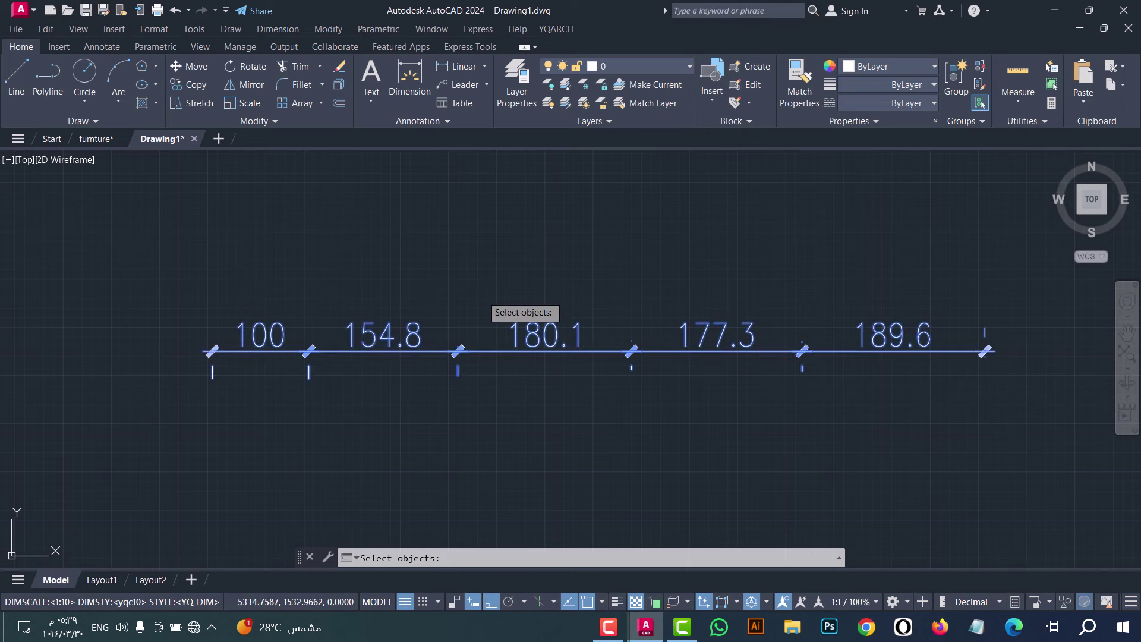
key("Return")
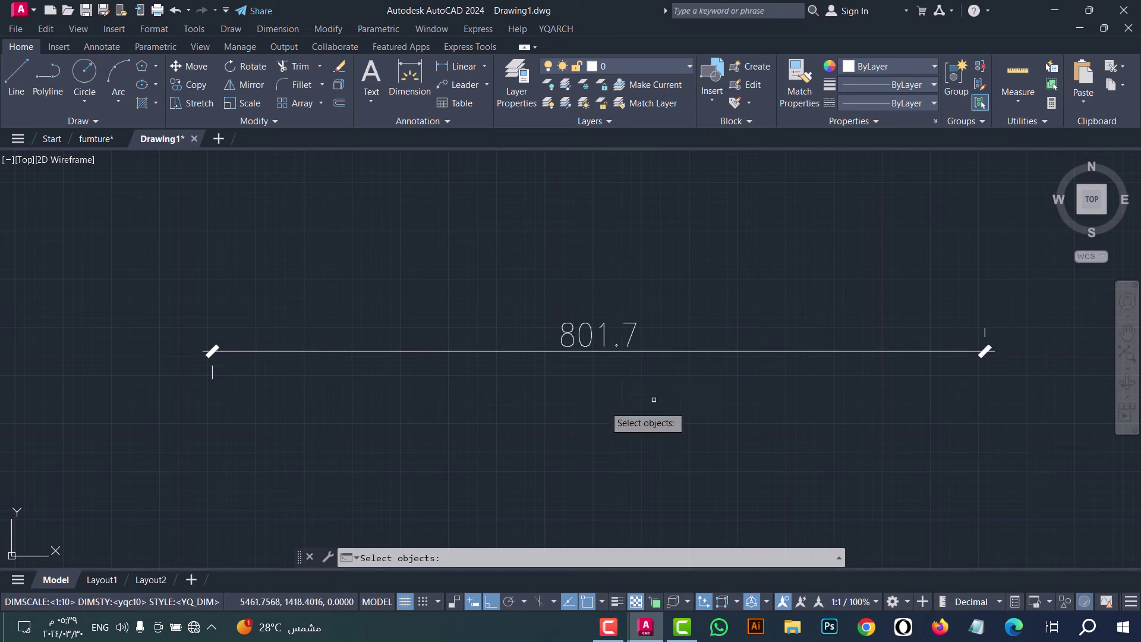
key("Escape")
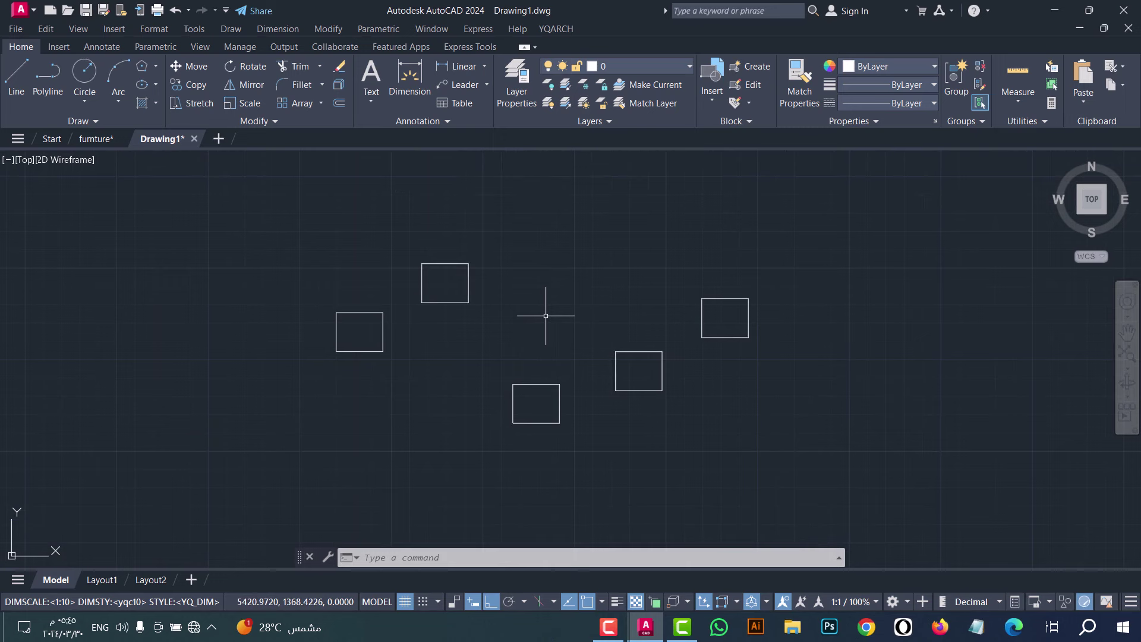
Step: Start the DQ alignment command and review its settings without changing them
type("DQ")
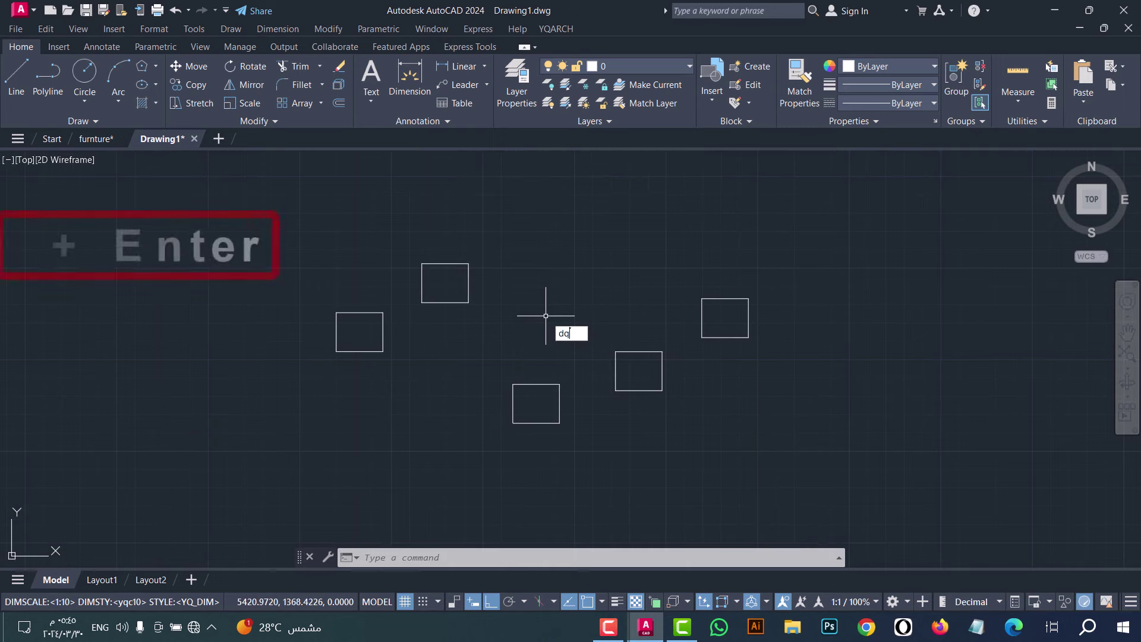
key("Return")
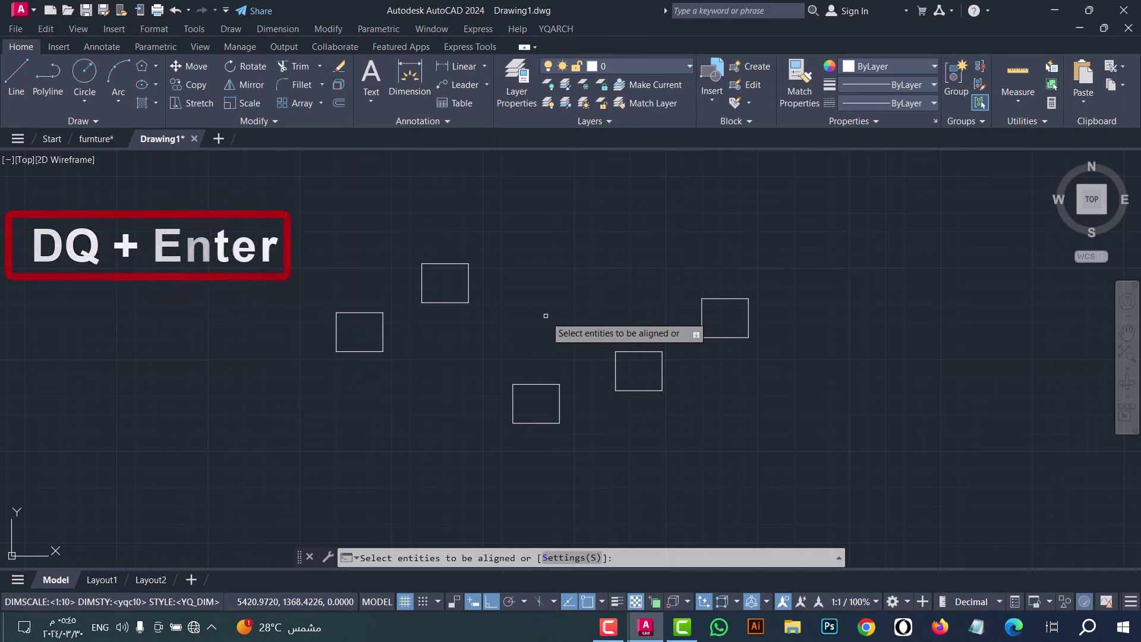
left_click(573, 558)
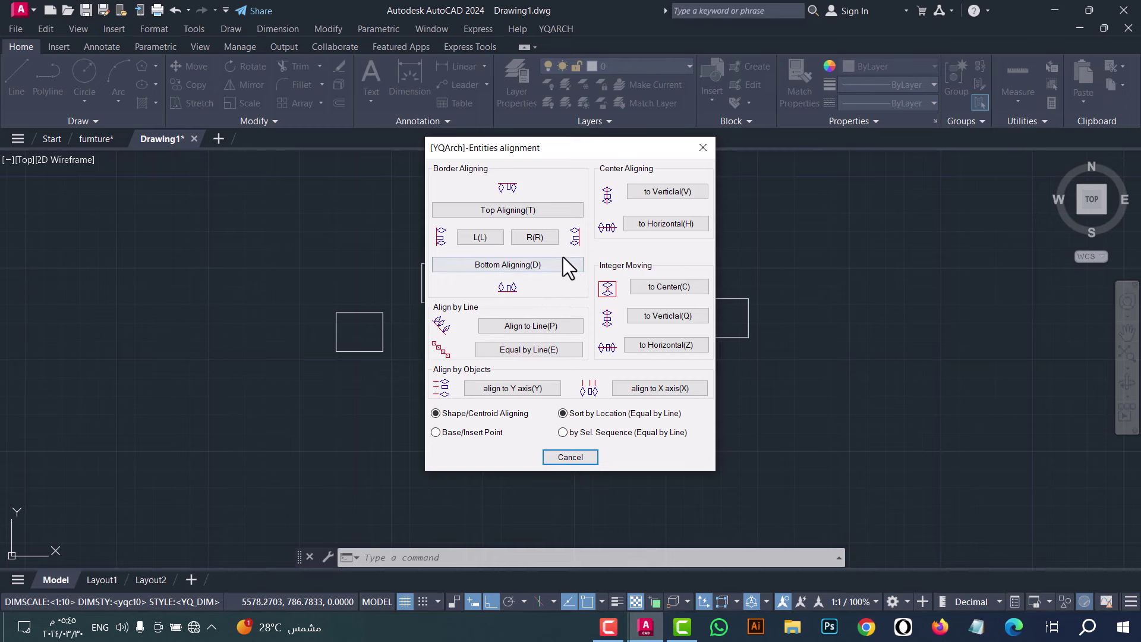
left_click(548, 211)
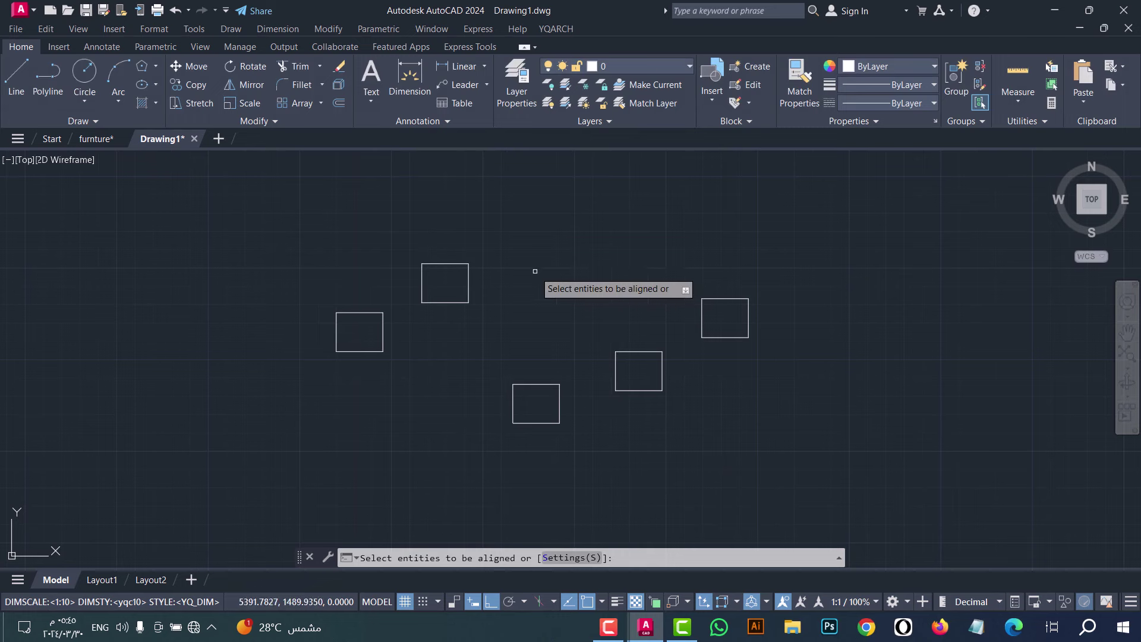
Step: Align all five rectangles to the height of one rectangle's top corner
left_click(829, 462)
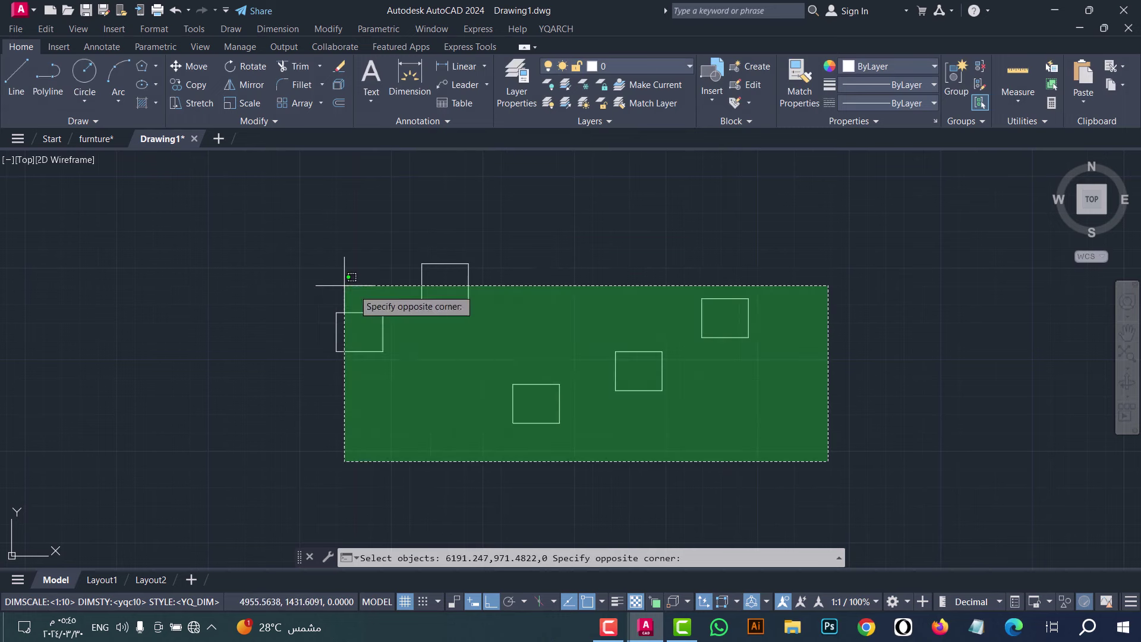
left_click(290, 249)
key("Return")
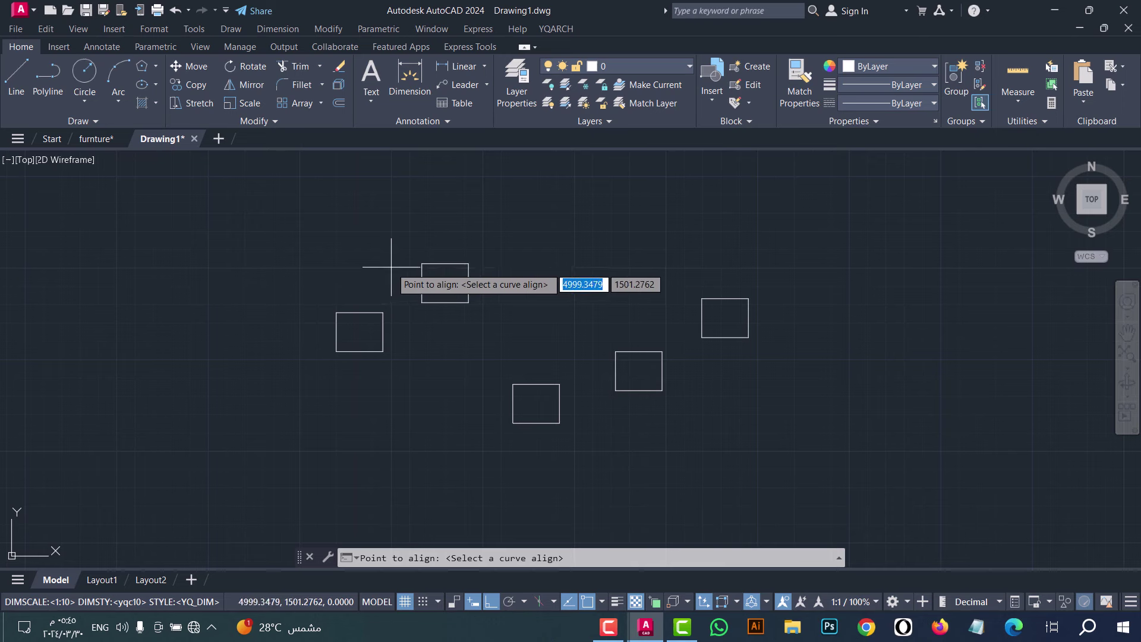
left_click(422, 263)
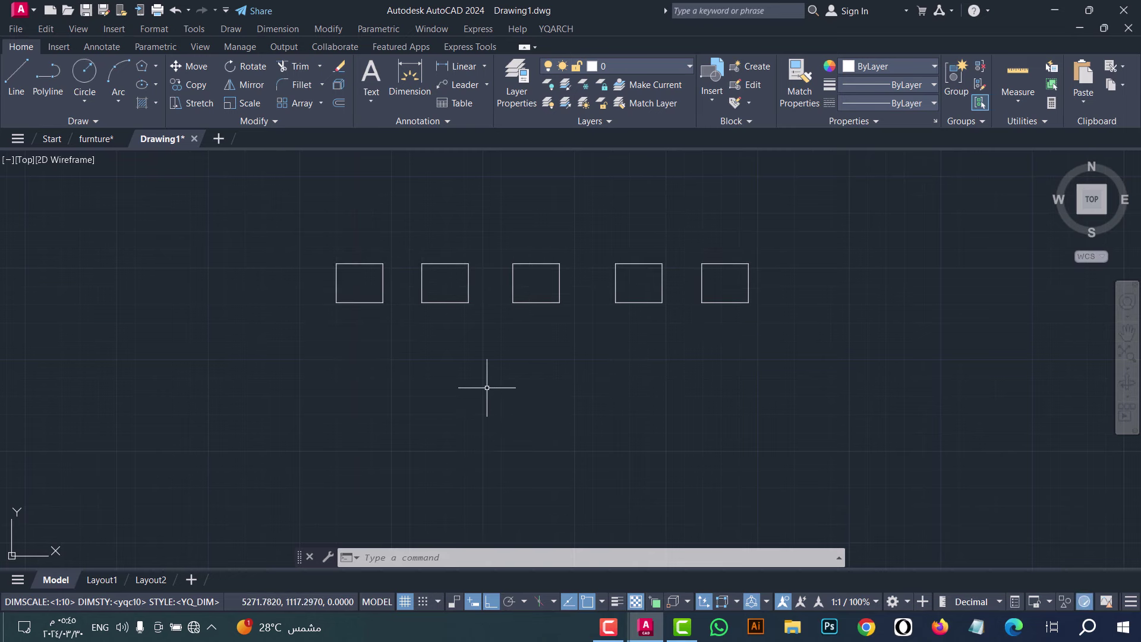
scroll(479, 243, "up", 2)
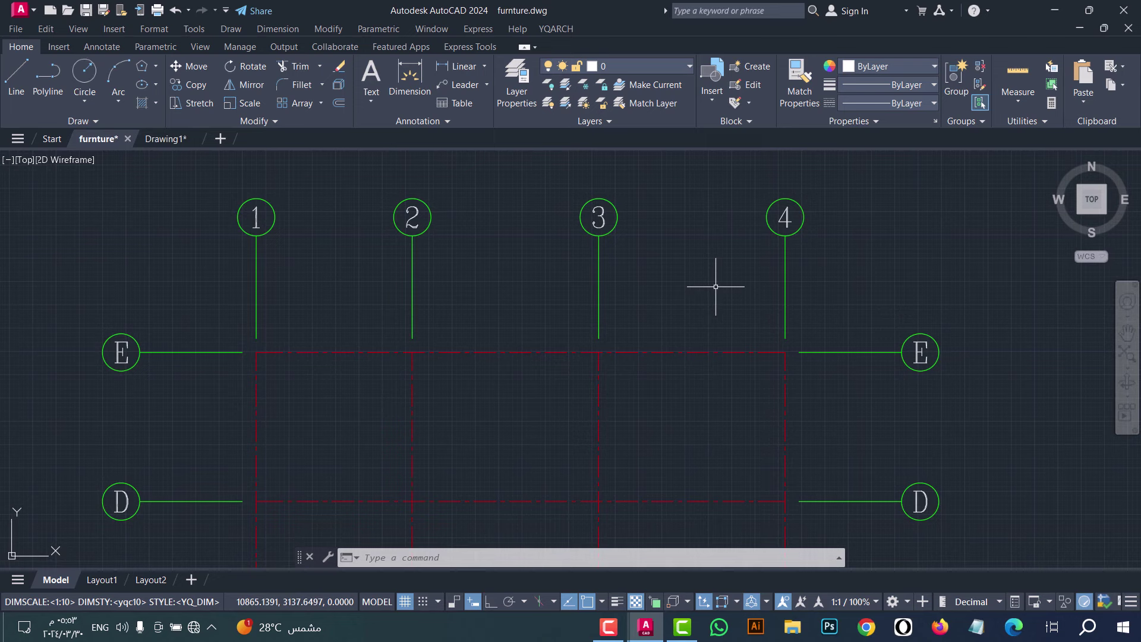
Step: Dimension grid lines 1 to 4 with DDXX, giving 335, 400, 400 and overall 1135
type("DDXX")
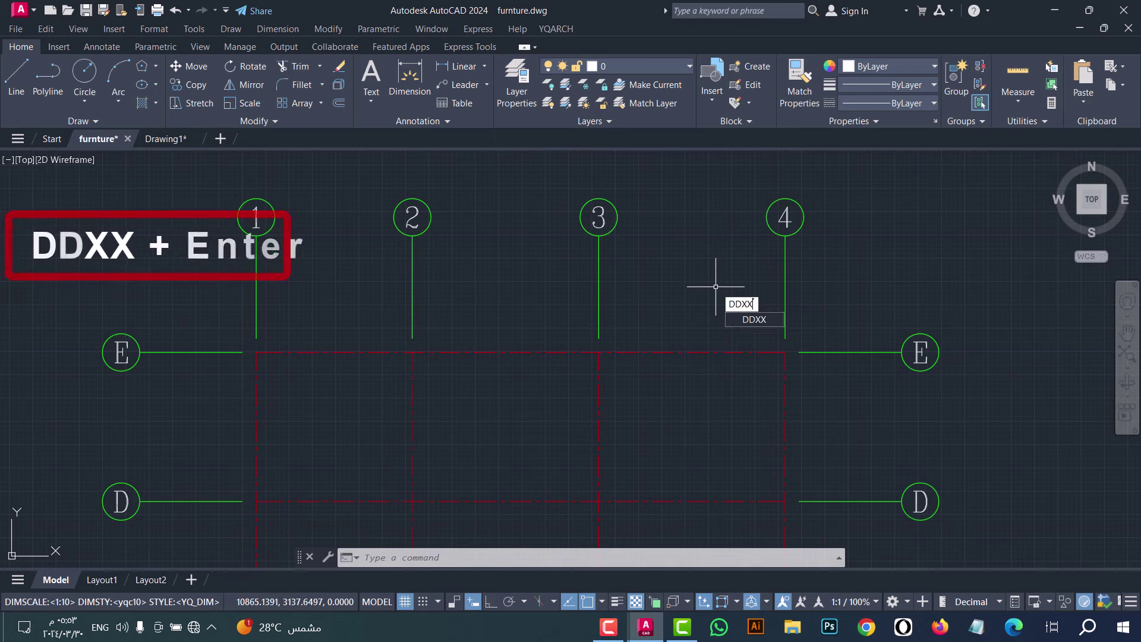
key("Return")
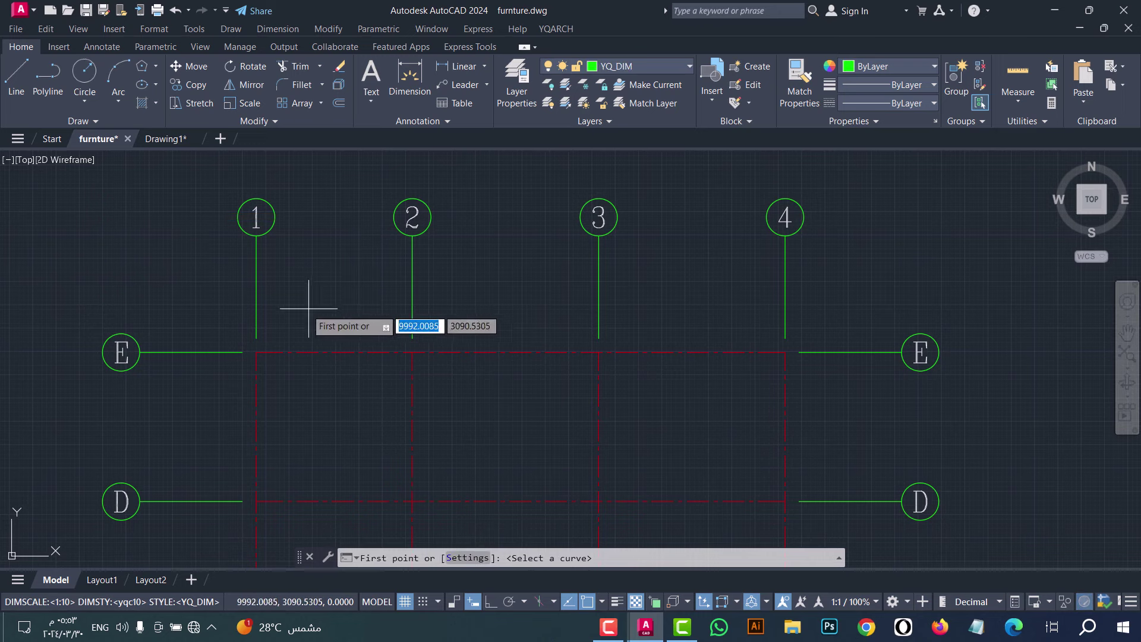
left_click(256, 299)
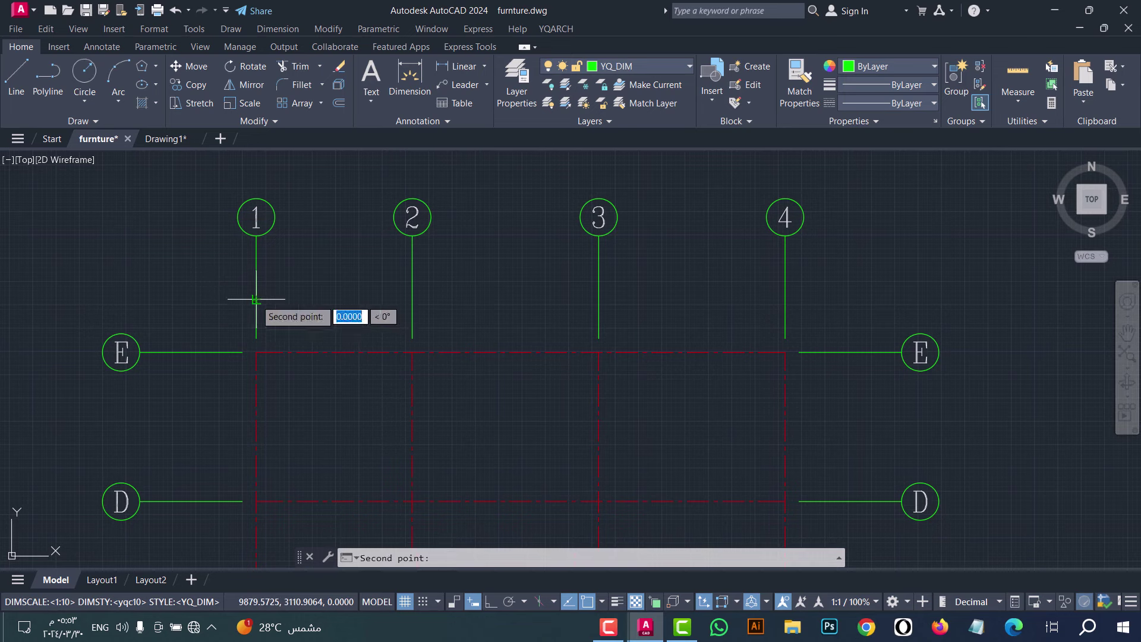
left_click(785, 301)
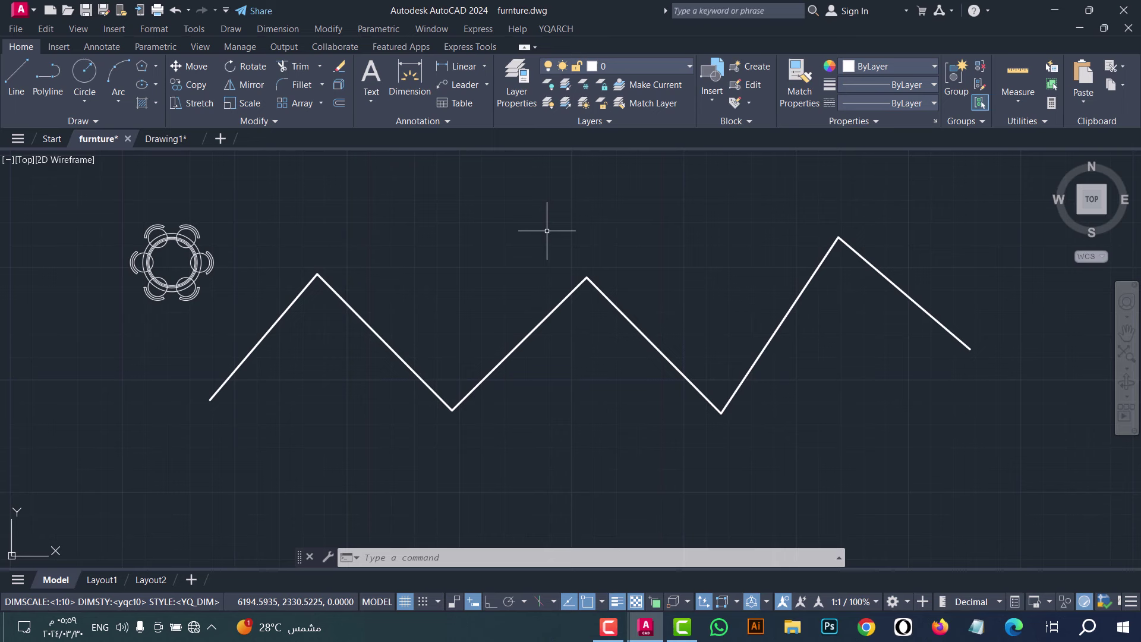
Step: Copy the round table-and-chairs block onto each zigzag vertex using DZB's curve-vertex option
type("DZBZ")
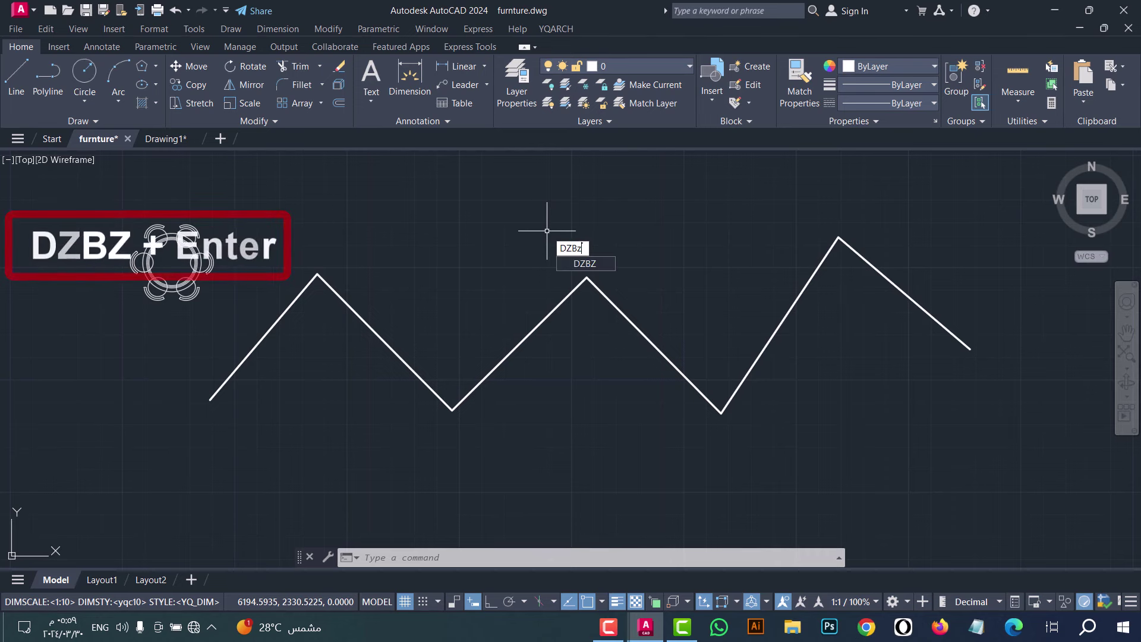
key("Return")
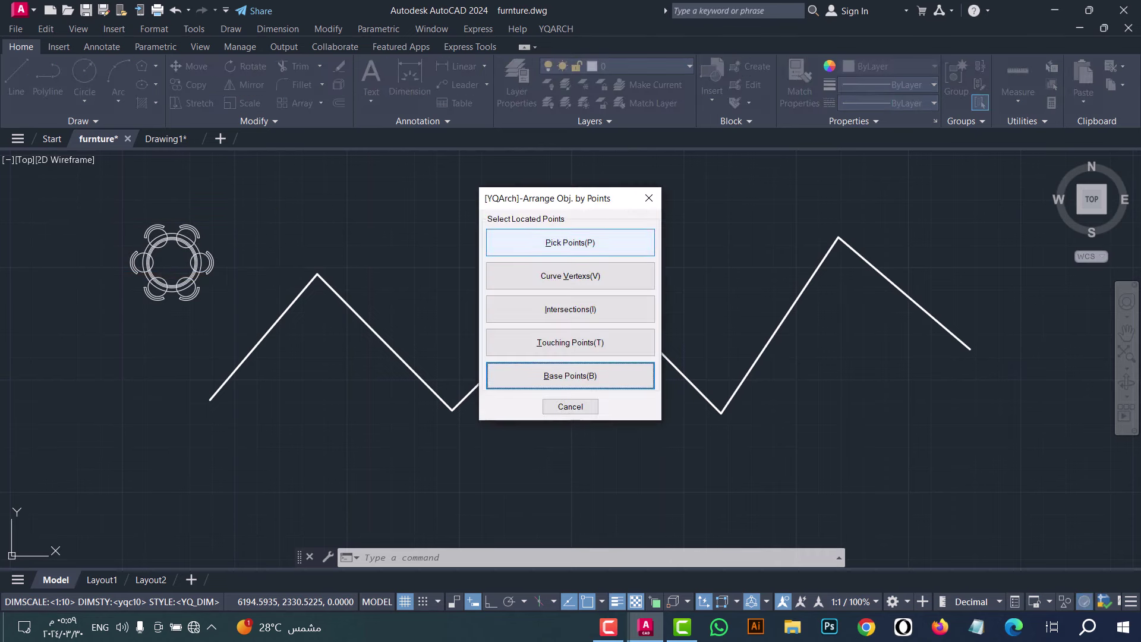
left_click(613, 274)
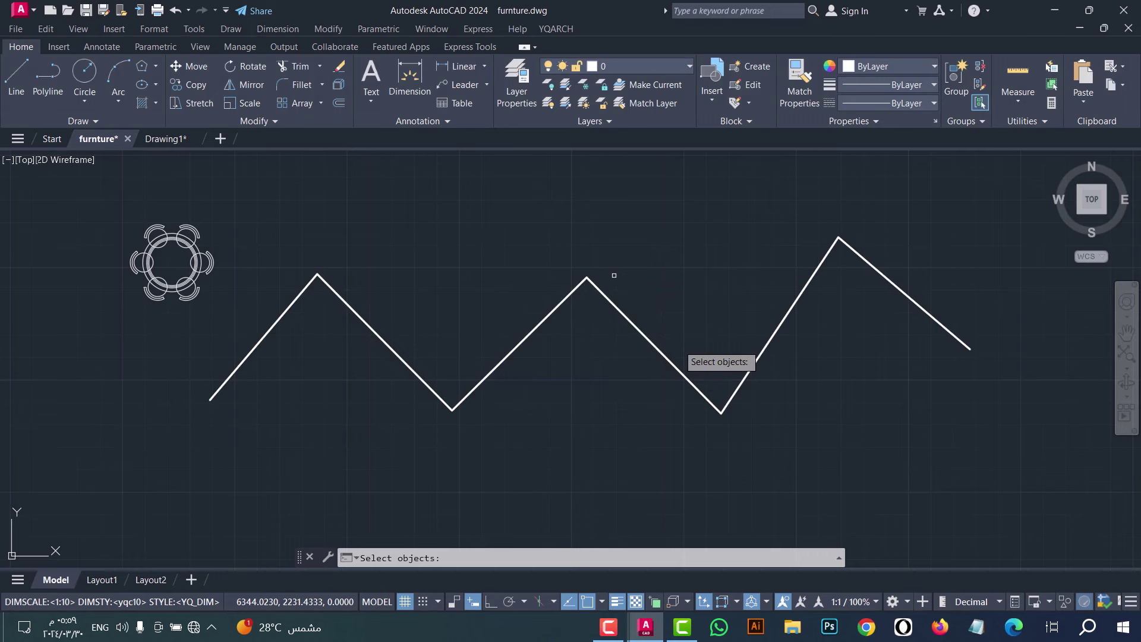
left_click(766, 363)
left_click(723, 326)
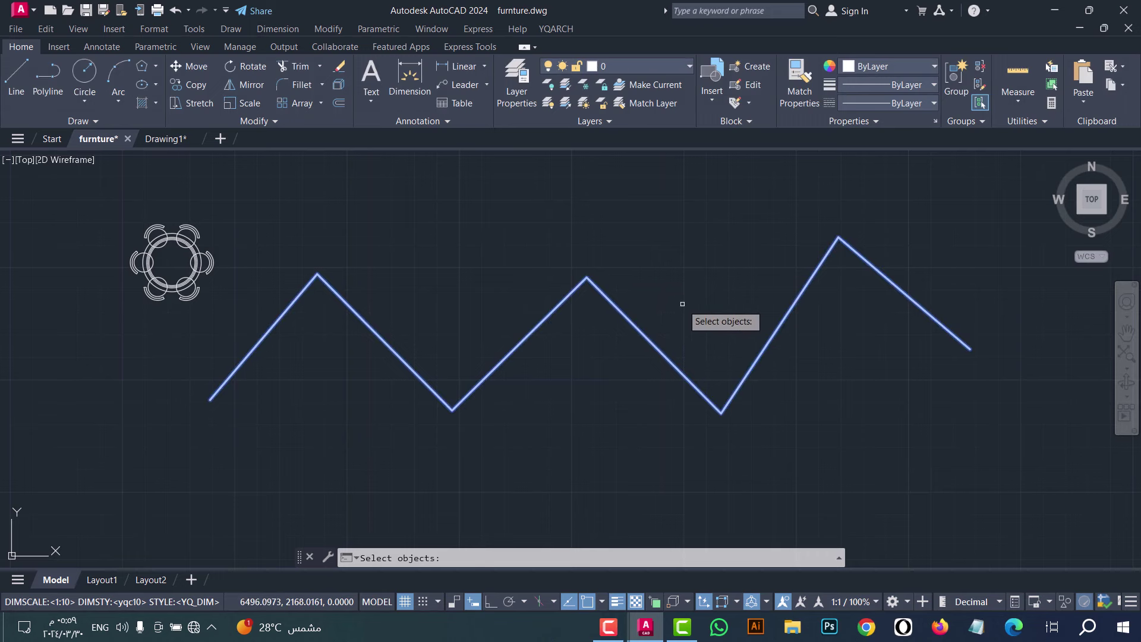
key("Return")
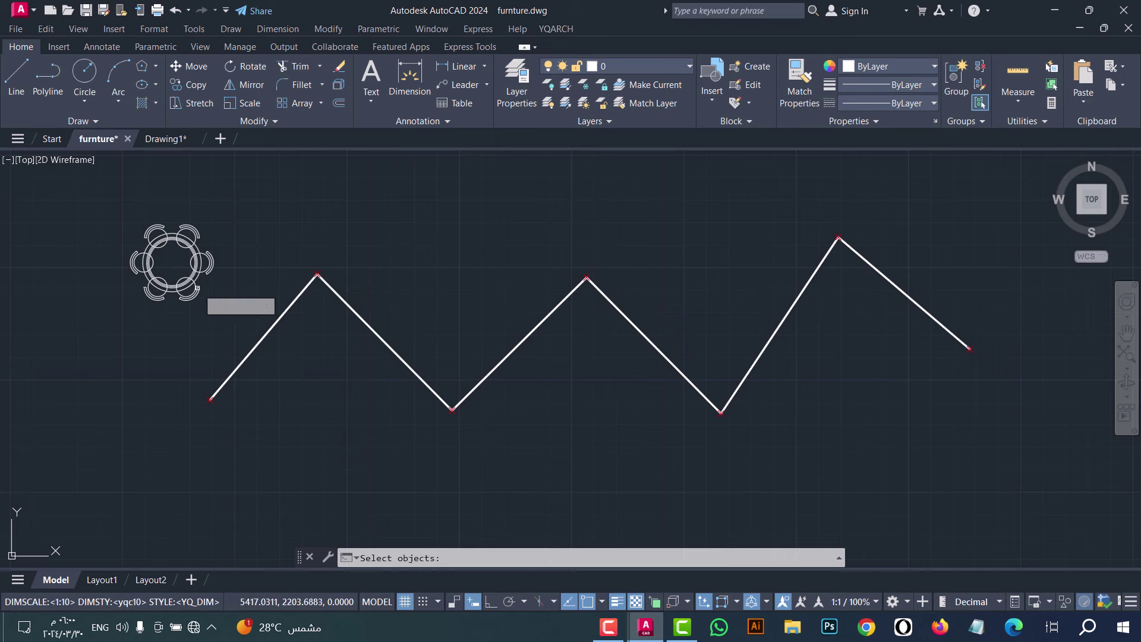
left_click(200, 291)
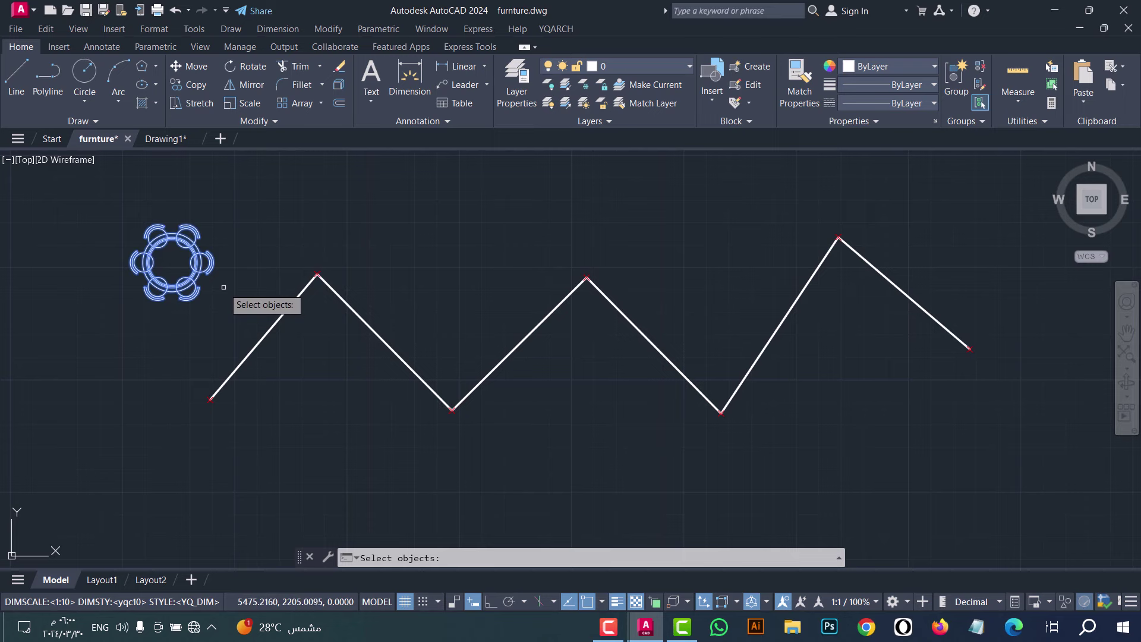
key("Return")
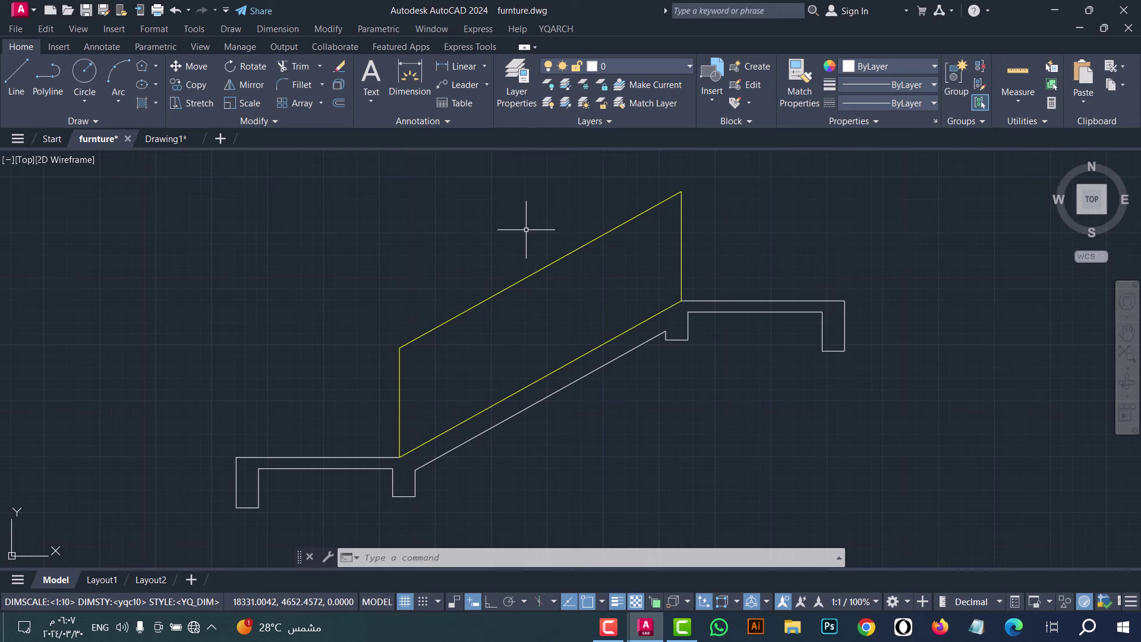
Step: Draw an LG balustered railing from the stair's lower corner up to its top
type("LG")
key("Return")
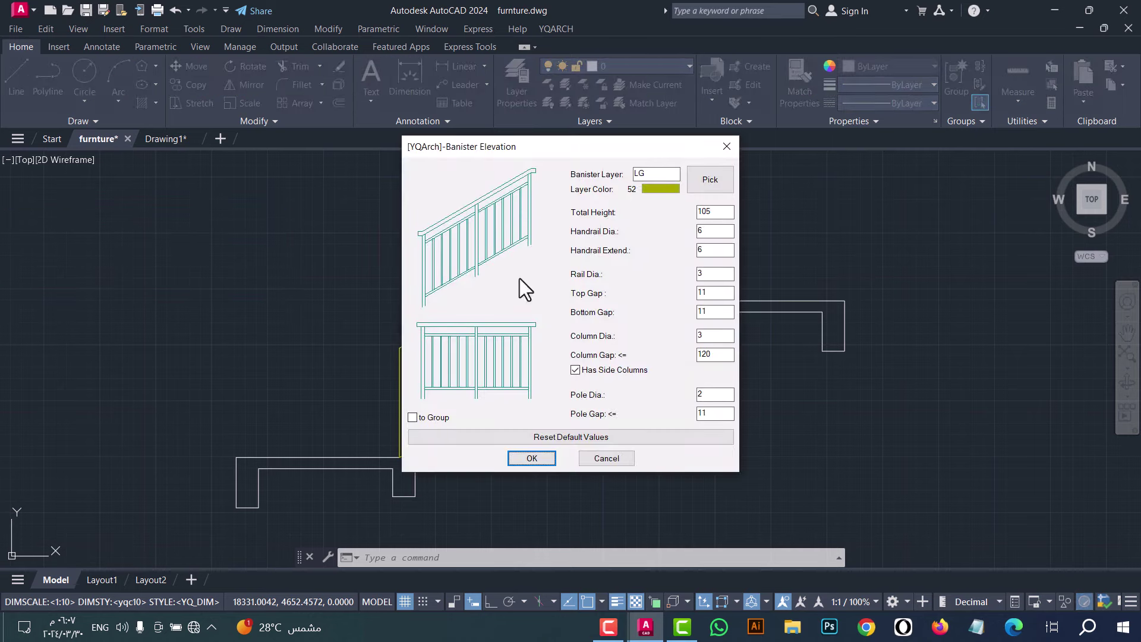
left_click(532, 458)
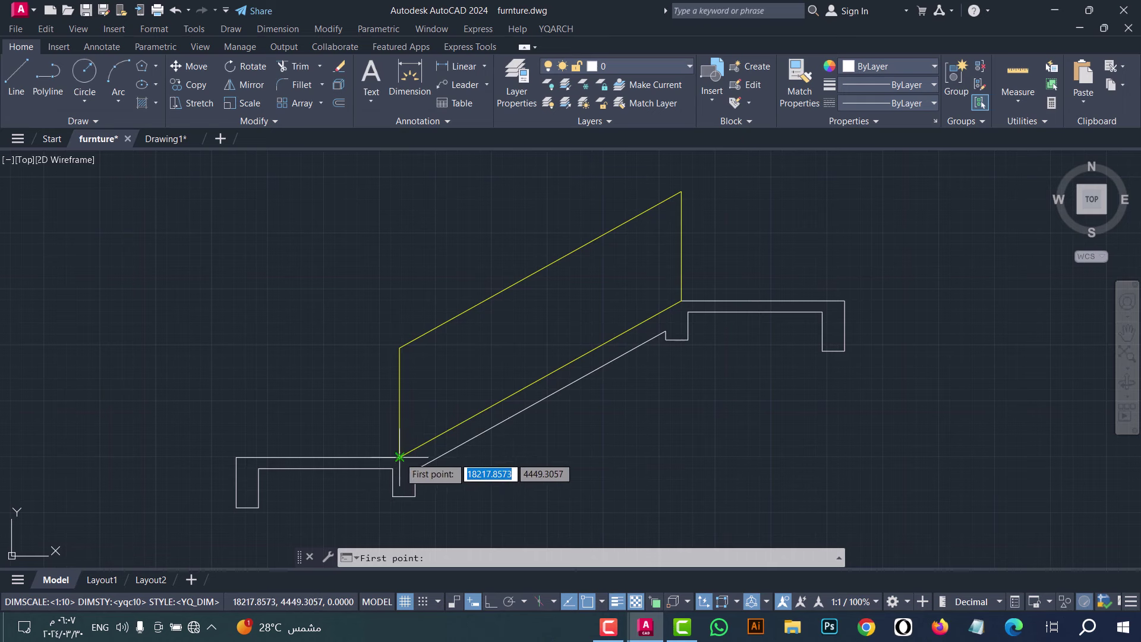
left_click(399, 456)
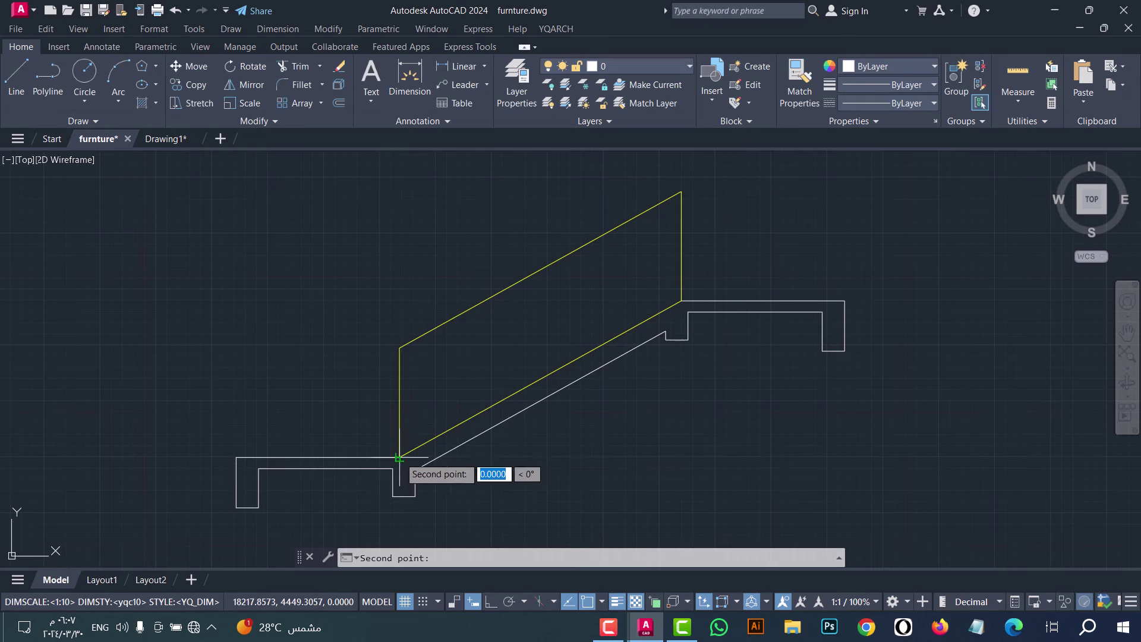
left_click(681, 301)
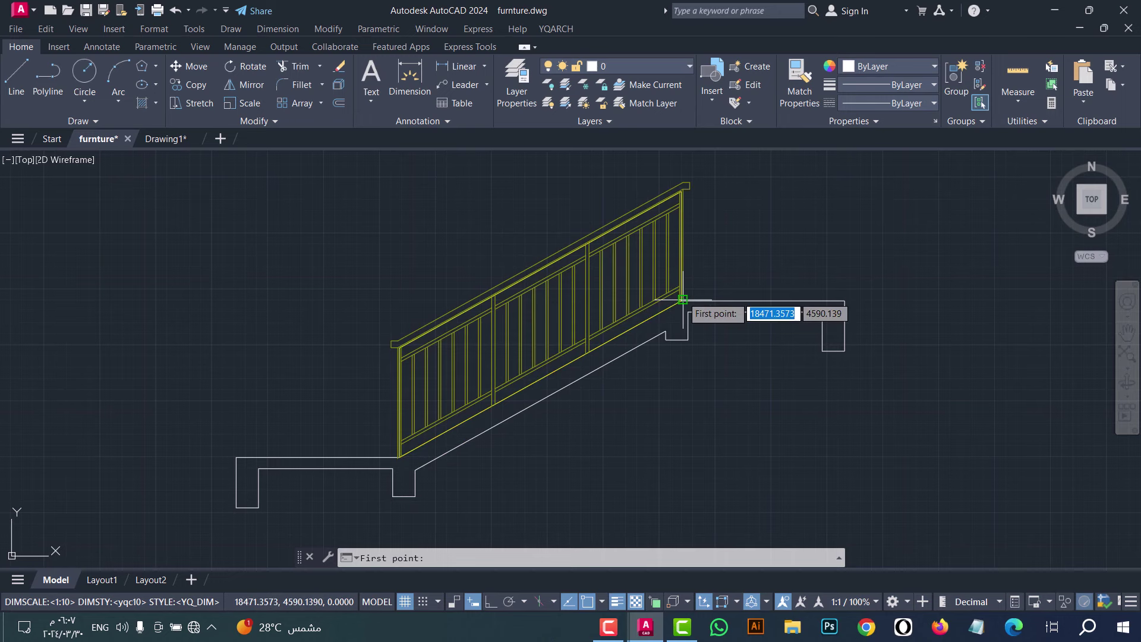
key("Escape")
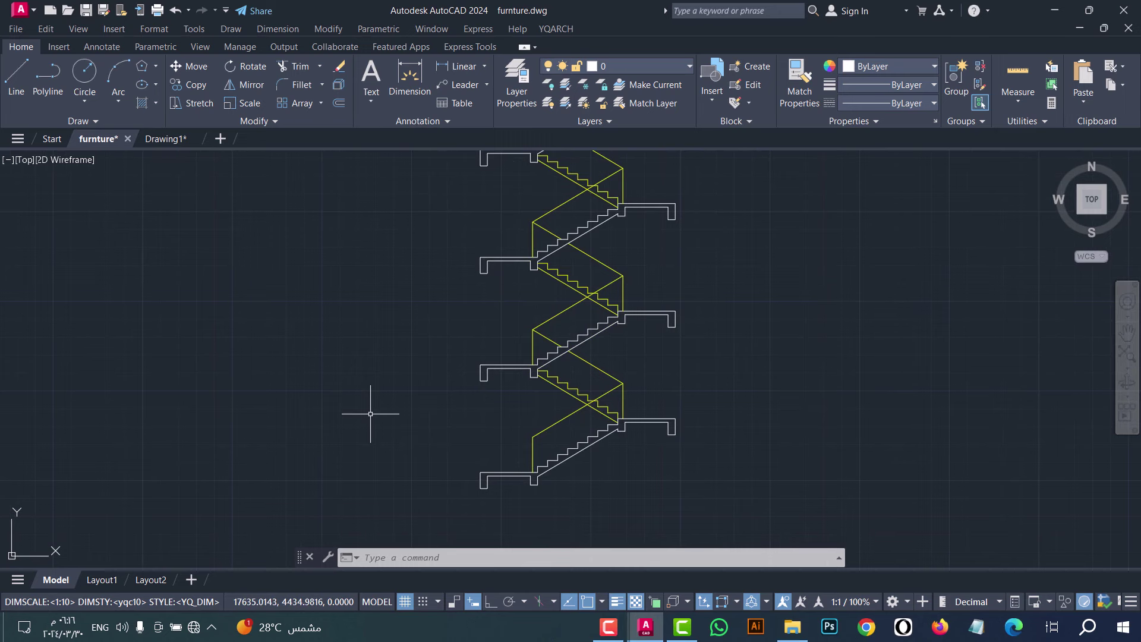
Step: Place the ±0.000 level mark on the bottom landing using BG
type("BG")
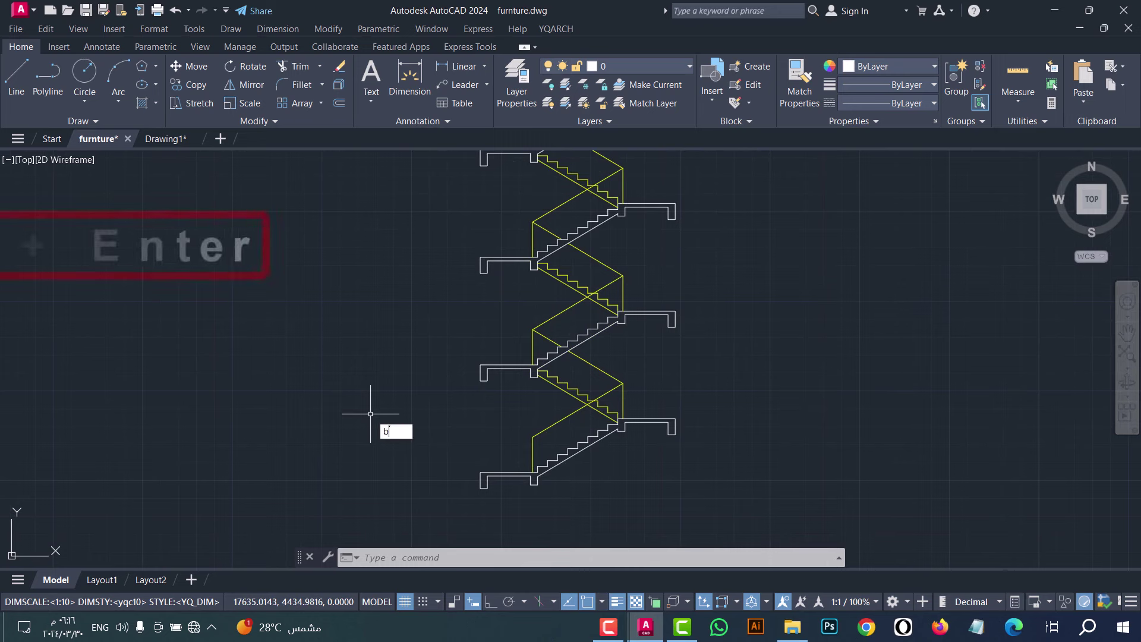
key("Return")
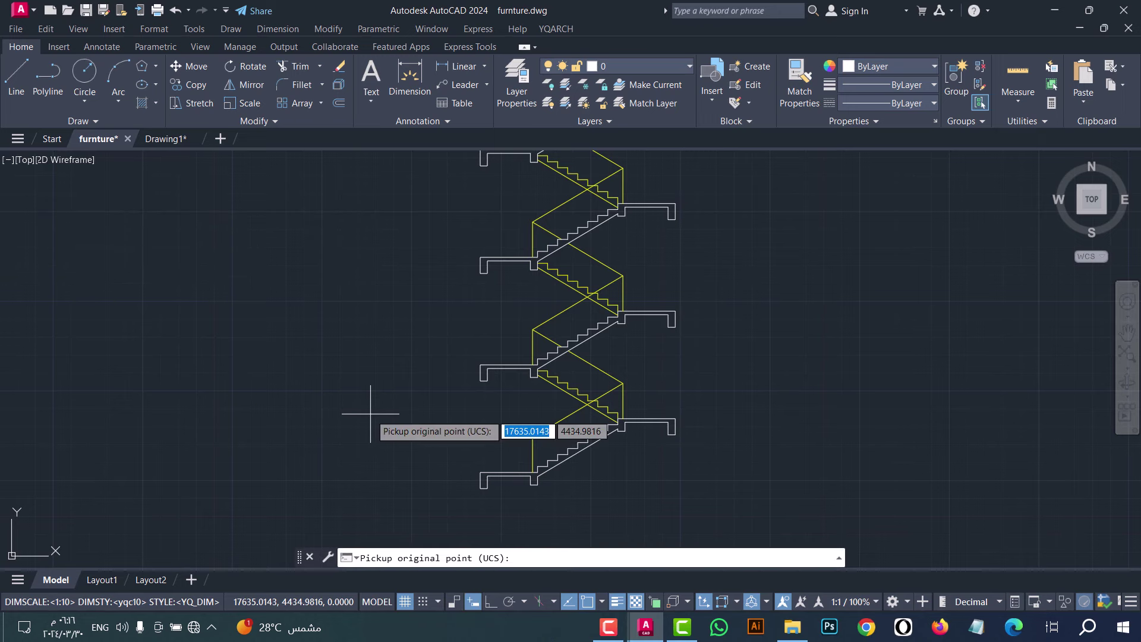
left_click(487, 475)
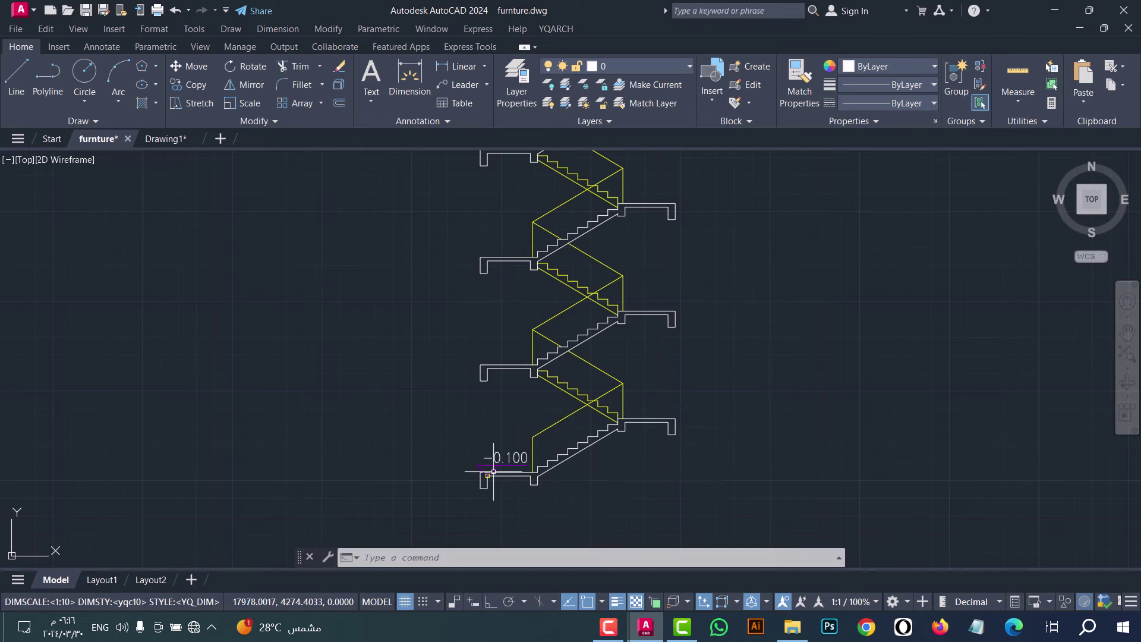
scroll(485, 474, "up", 4)
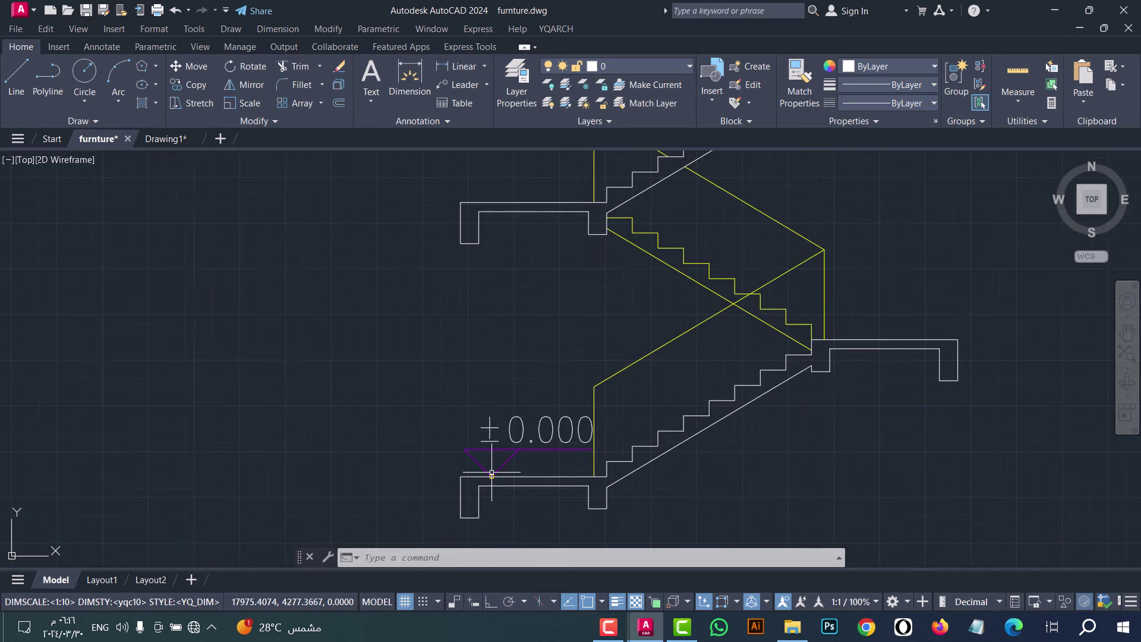
double_click(467, 468)
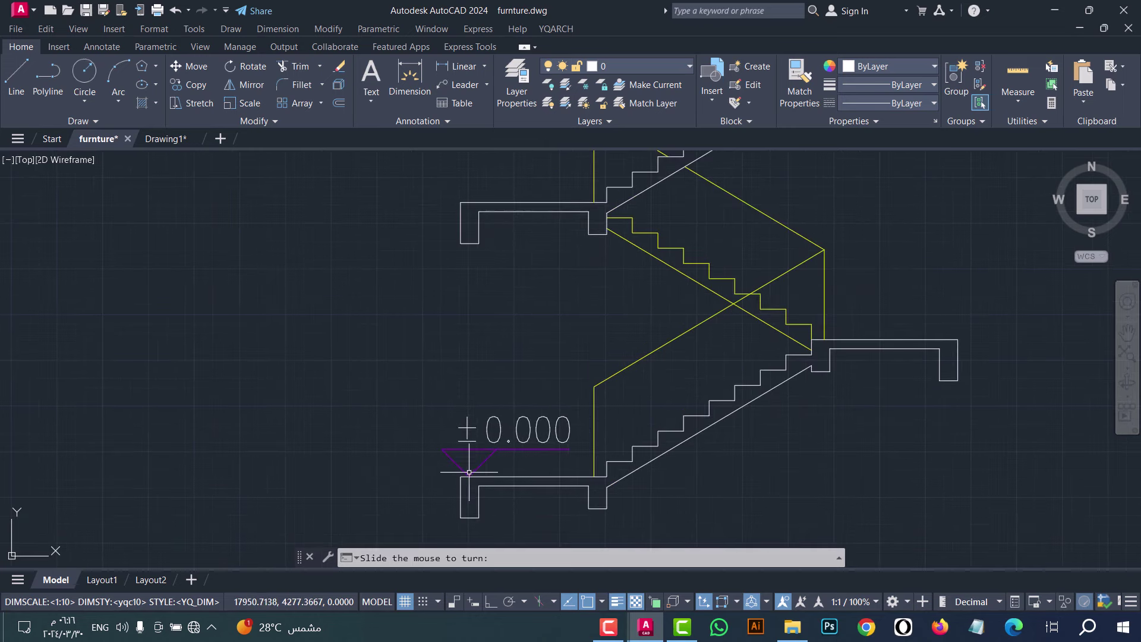
left_click(485, 466)
scroll(476, 285, "up", 2)
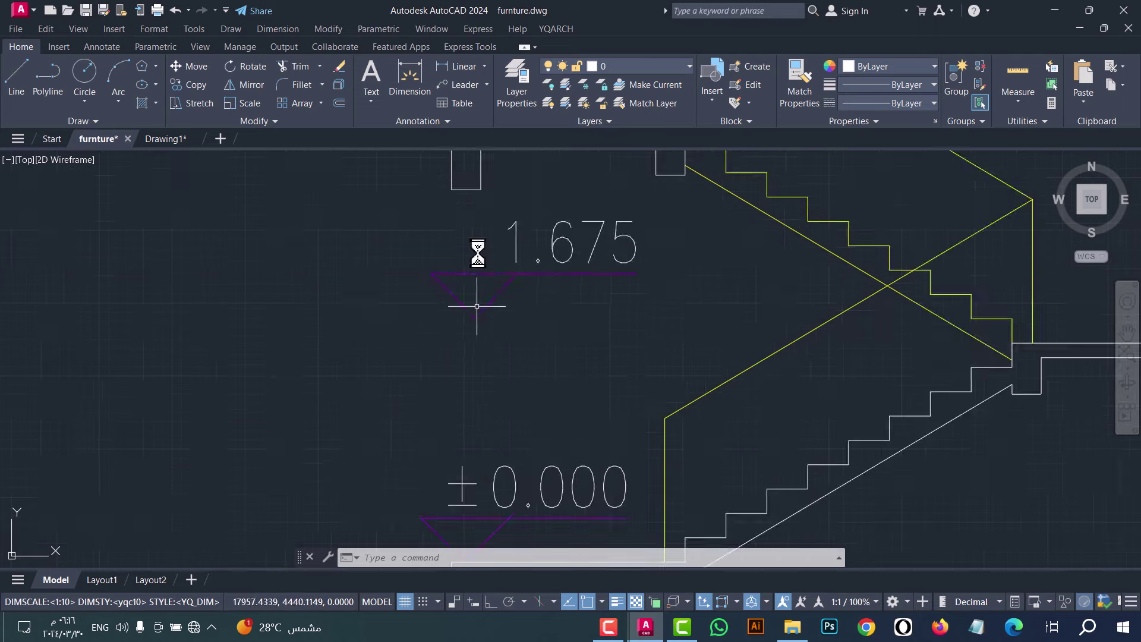
scroll(471, 311, "down", 3)
Step: Add the 3.000 and 6.000 level marks on the middle and upper landings
left_click(466, 256)
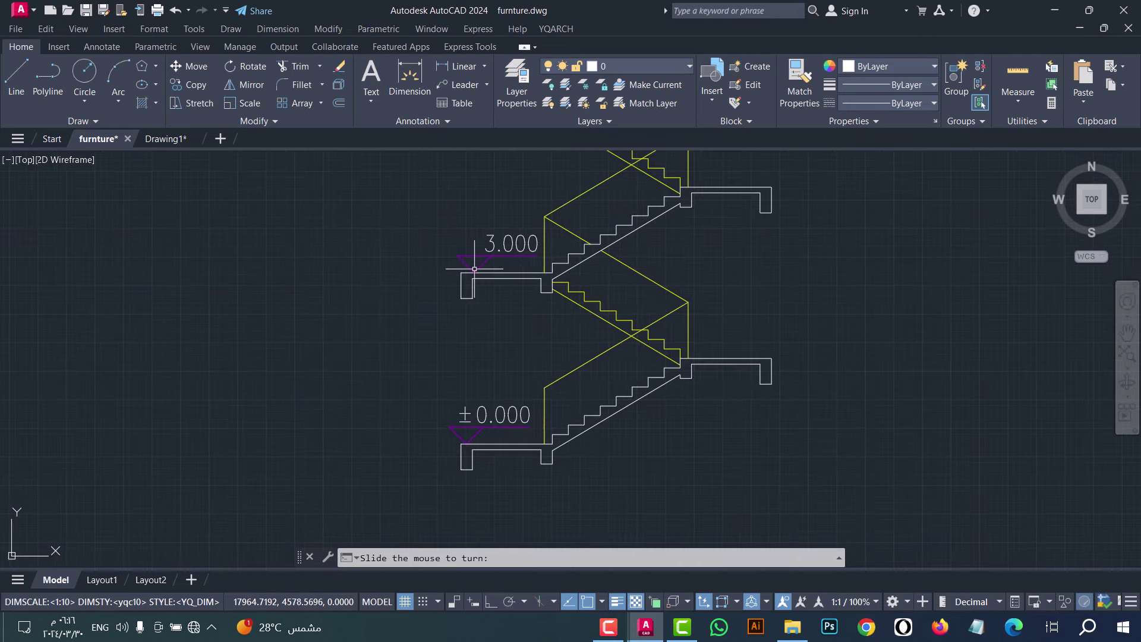
left_click(425, 257)
scroll(445, 307, "down", 6)
scroll(445, 307, "up", 7)
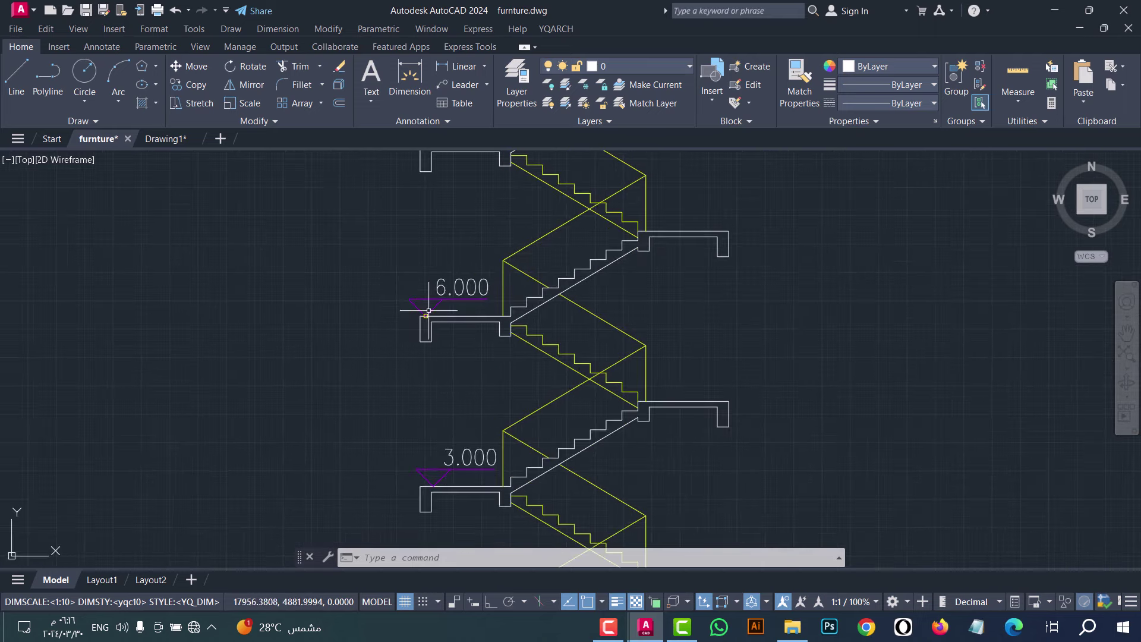
left_click(425, 311)
left_click(391, 310)
key("Escape")
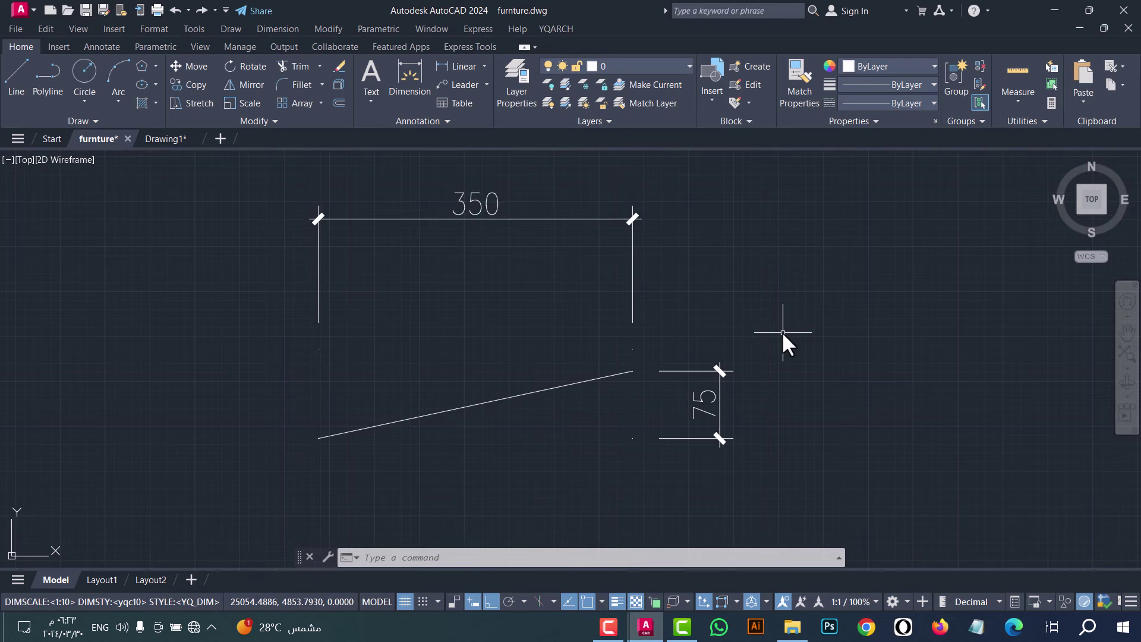
Step: Add a PD slope arrow along the sloped line with length 350 and height 75
type("PD")
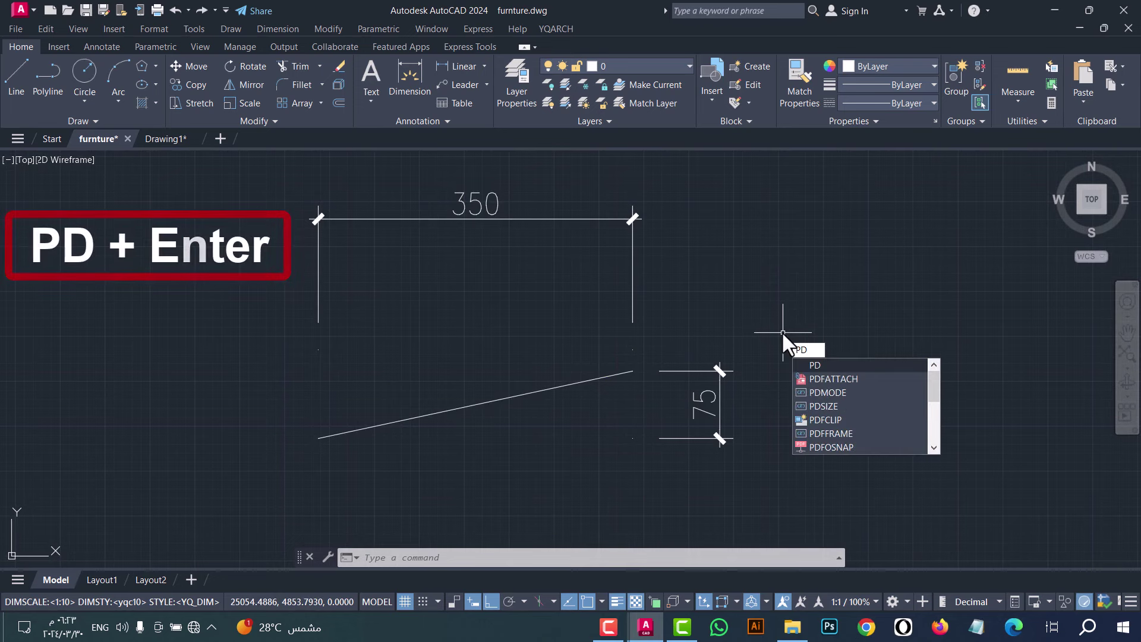
key("Return")
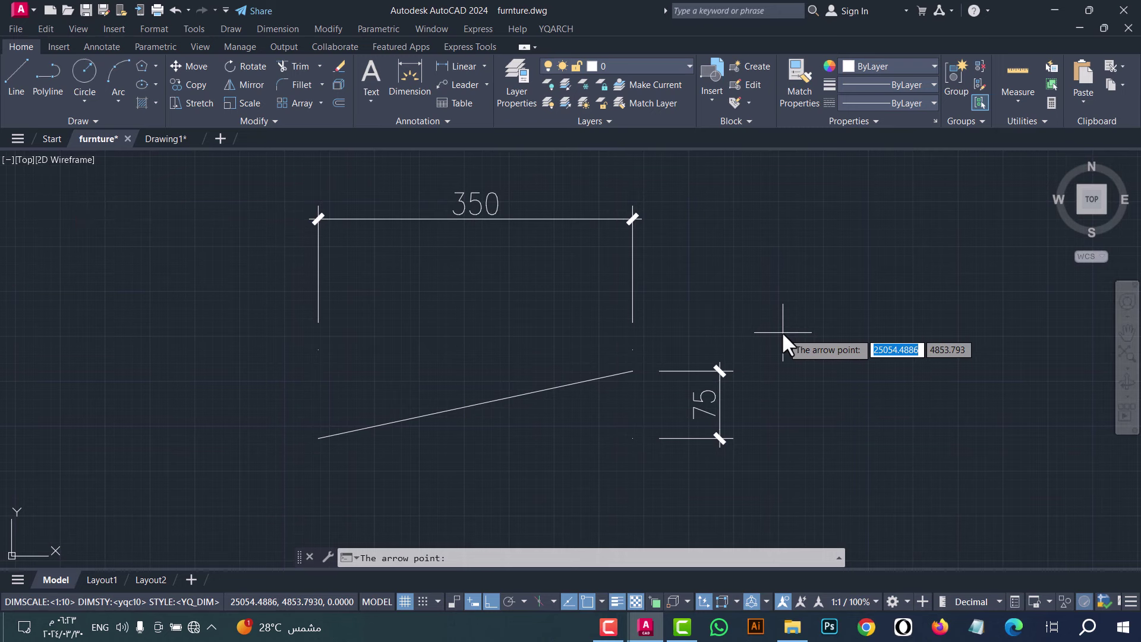
left_click(318, 438)
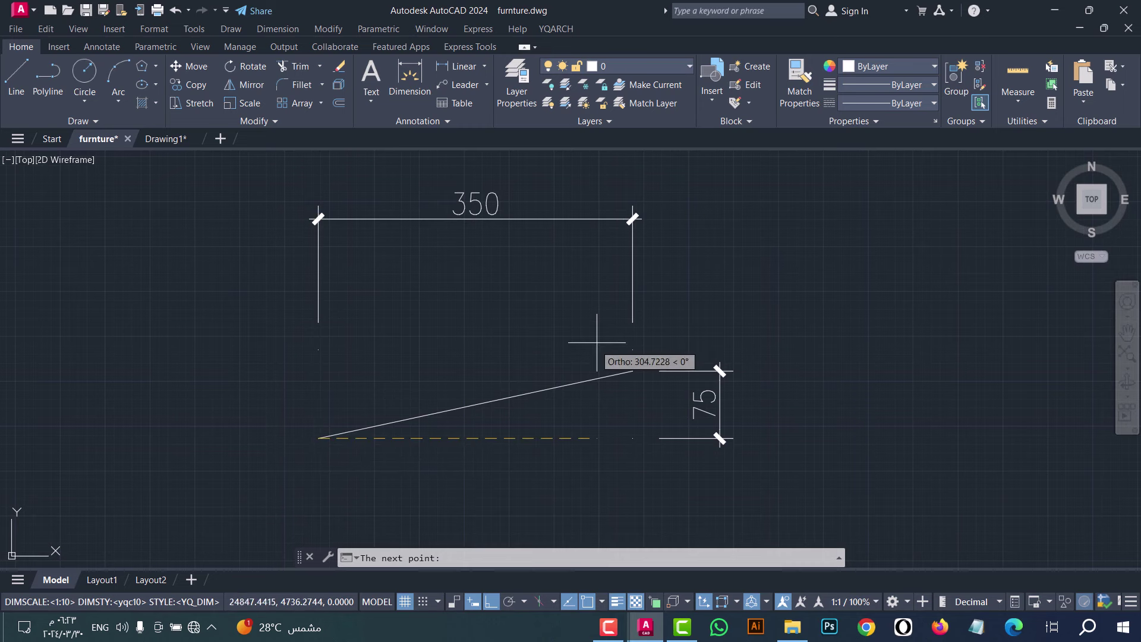
left_click(632, 370)
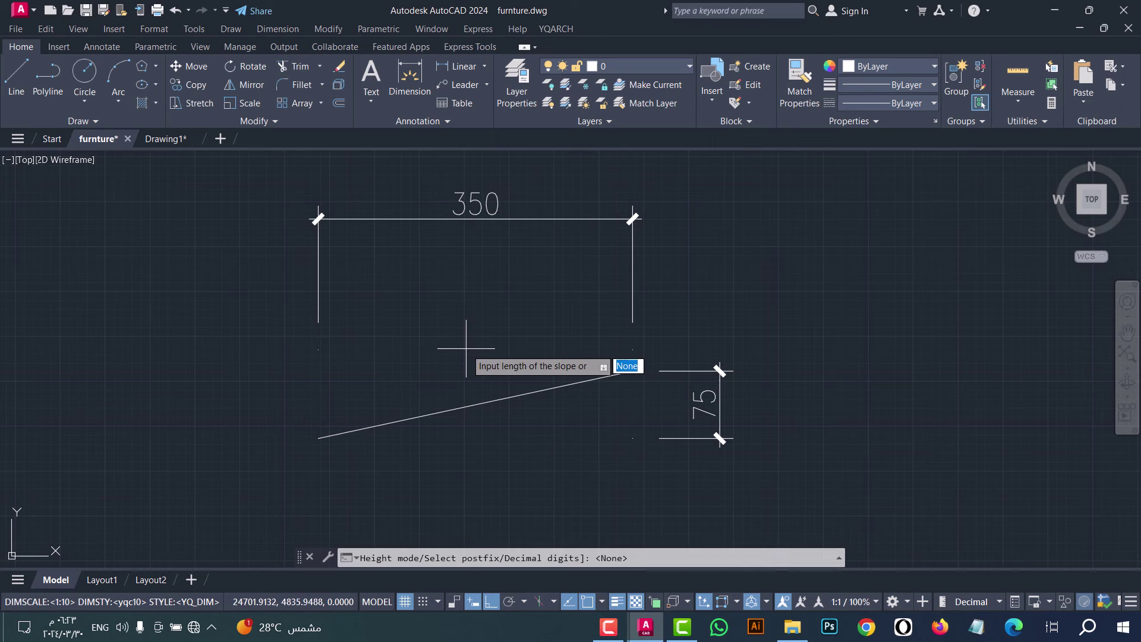
type("350")
key("Return")
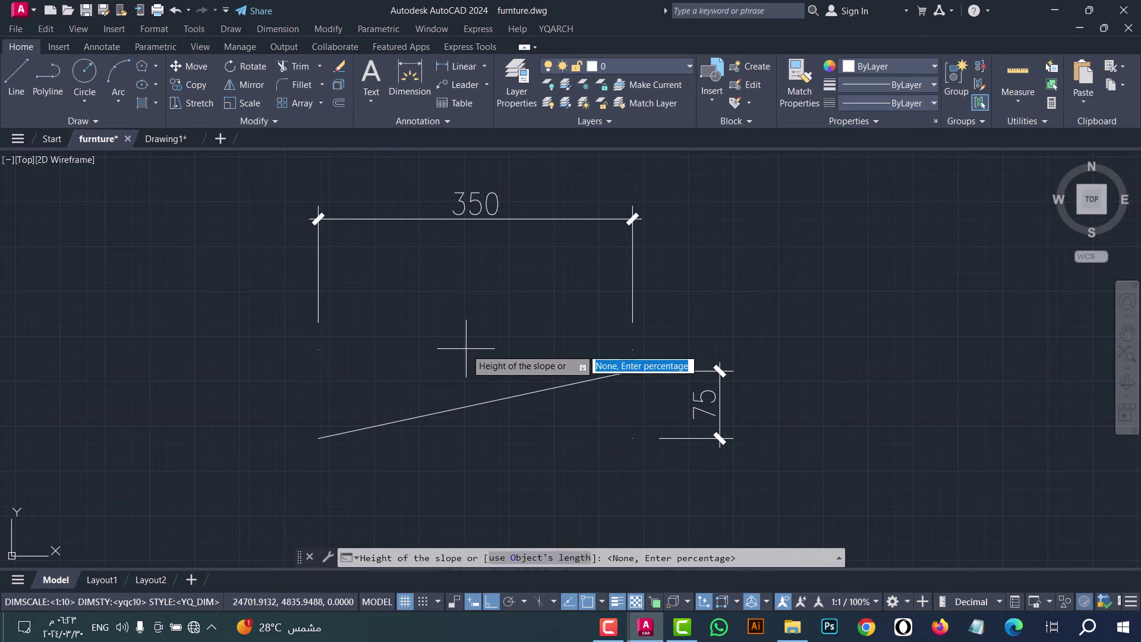
type("75")
key("Return")
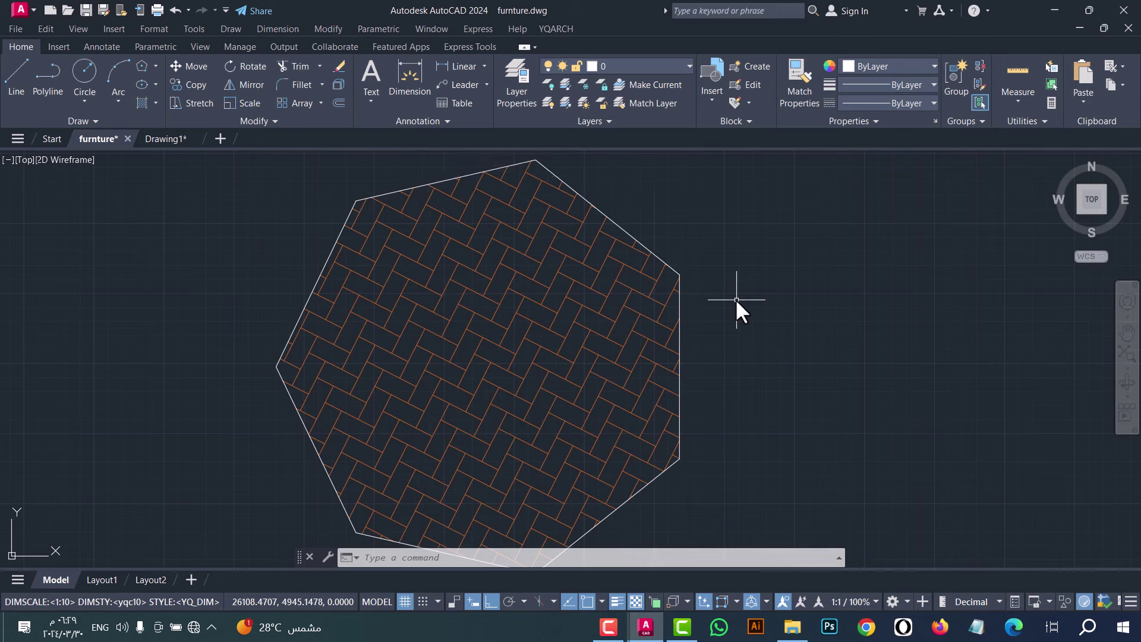
Step: Run HHA and pick the herringbone hatch inside the heptagon to change its angle
type("HHA")
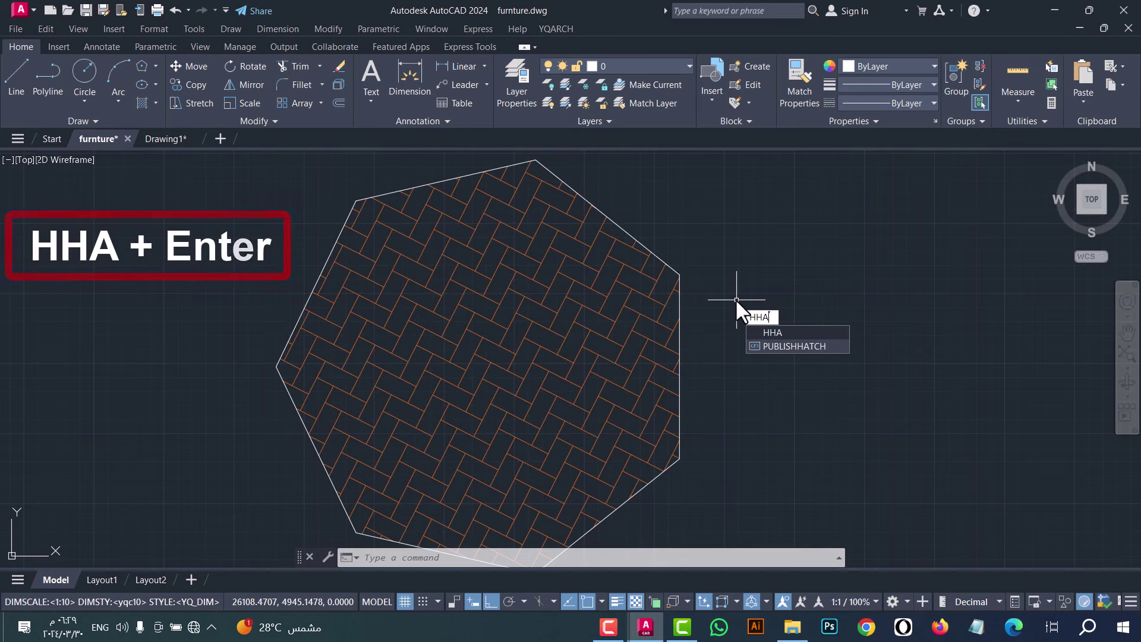
key("Return")
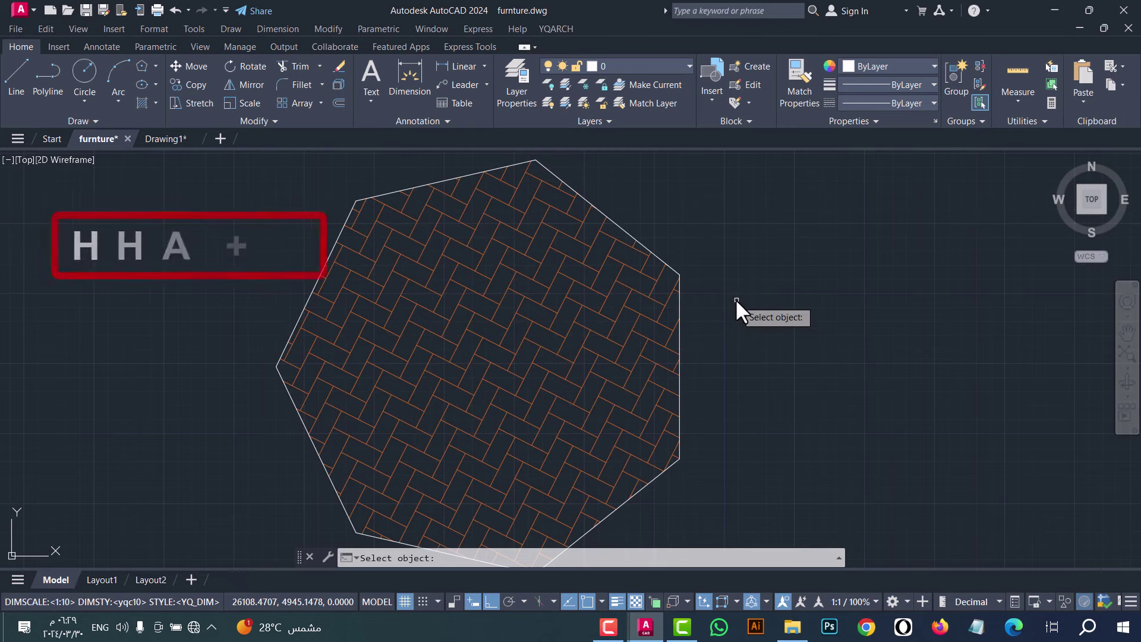
left_click(630, 309)
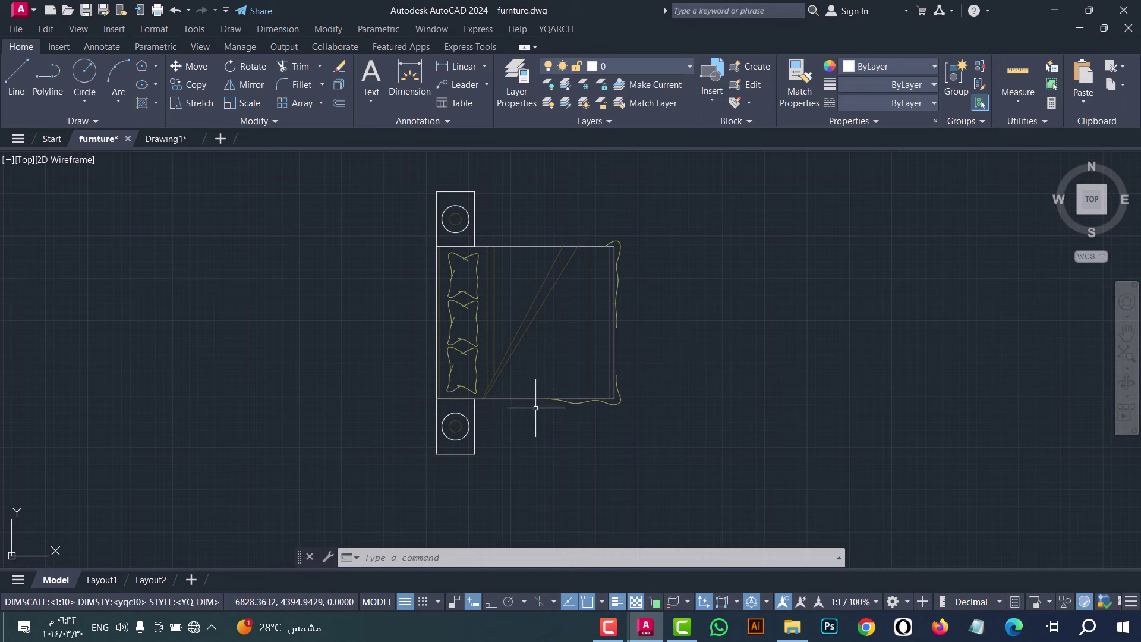
Step: Select all of the bed and nightstand objects for a quick BBN block
left_click(689, 426)
left_click(520, 356)
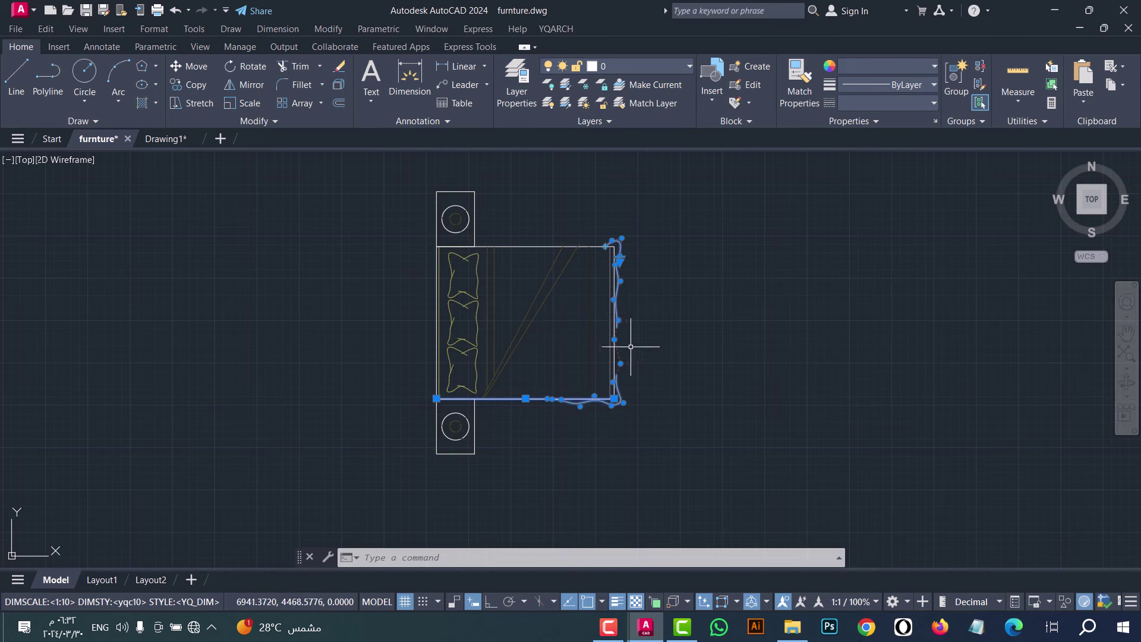
key("Escape")
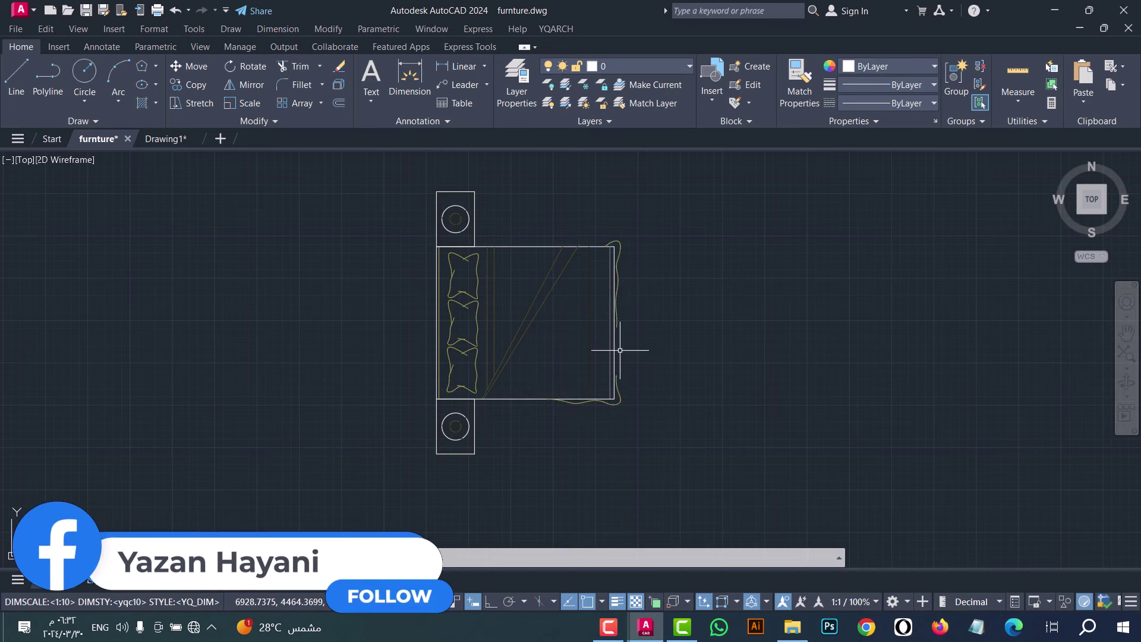
type("BBN")
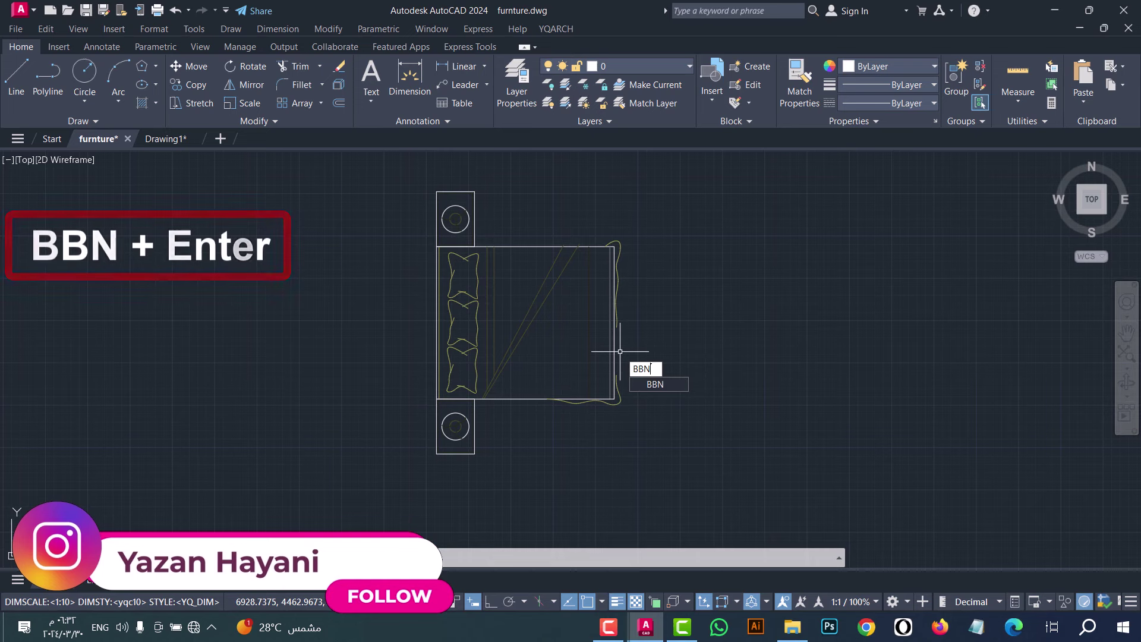
key("Return")
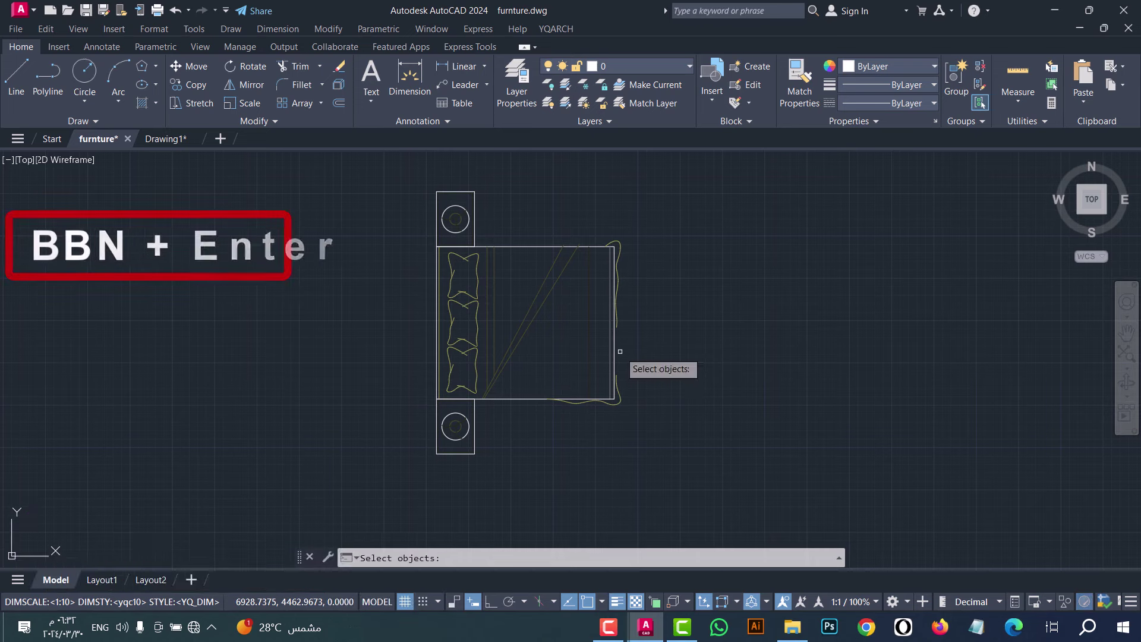
left_click(647, 448)
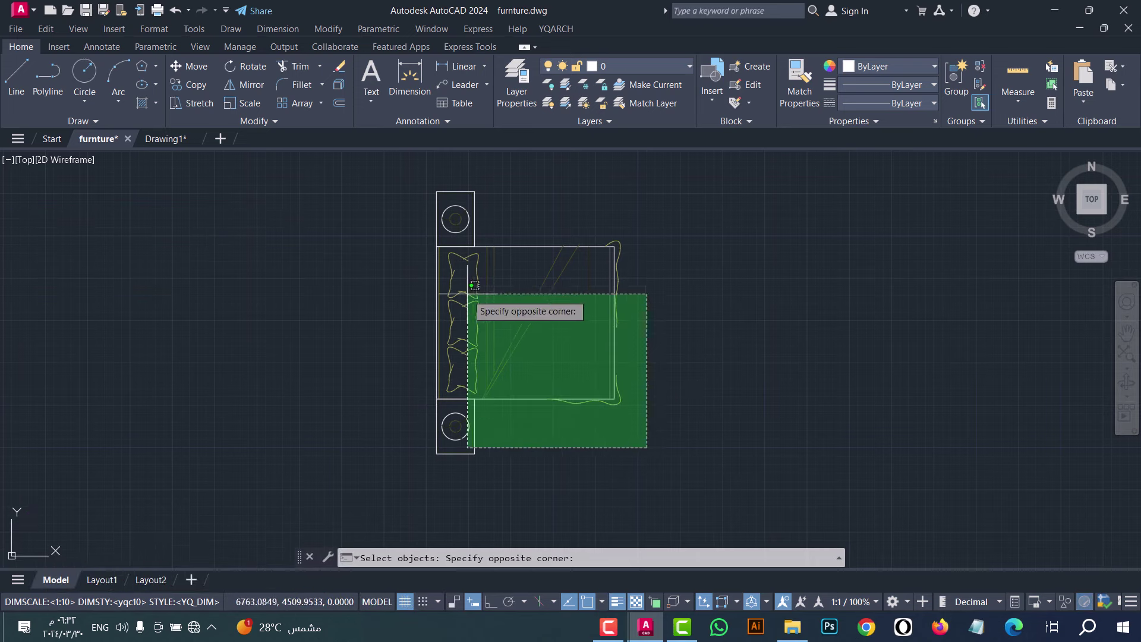
left_click(391, 189)
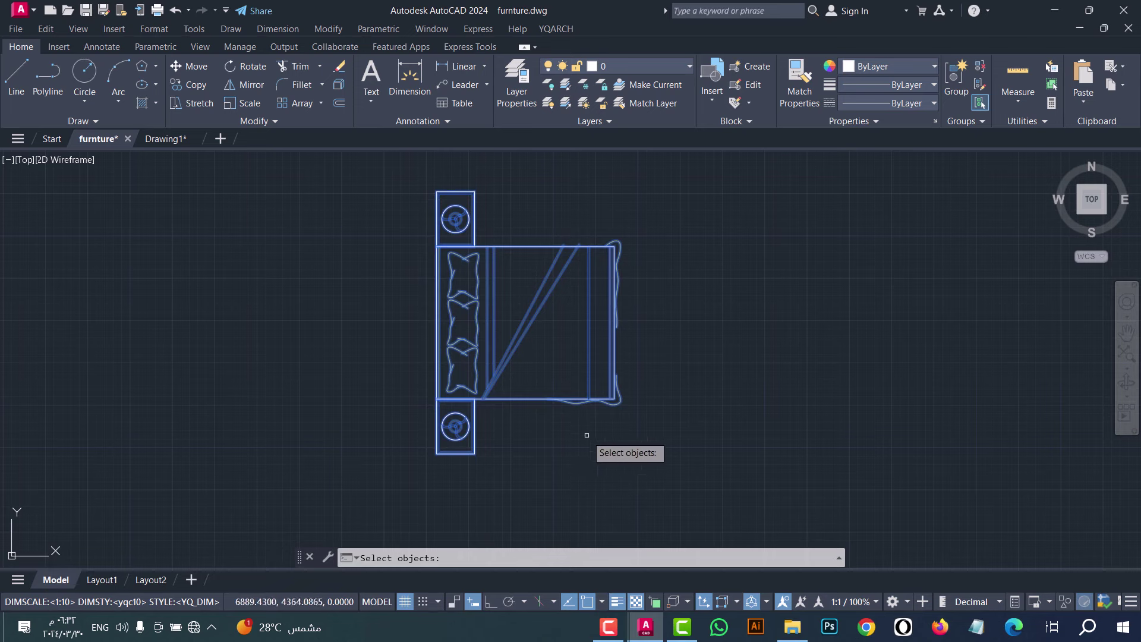
key("Return")
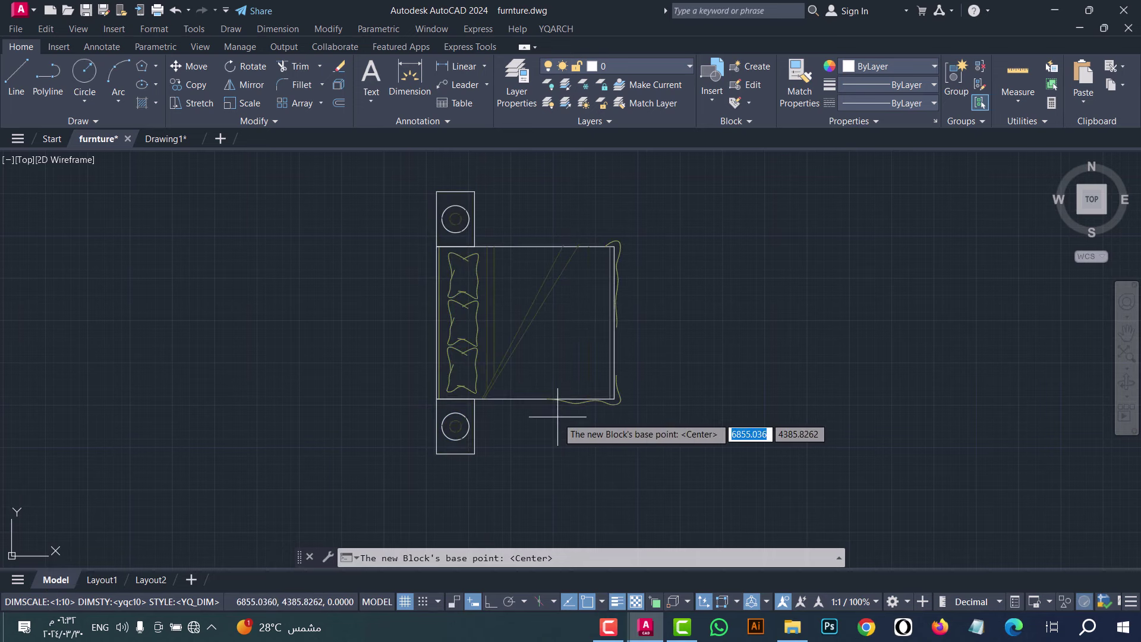
Step: Set the block's base point at the right edge midpoint and confirm the bed is one block
left_click(611, 322)
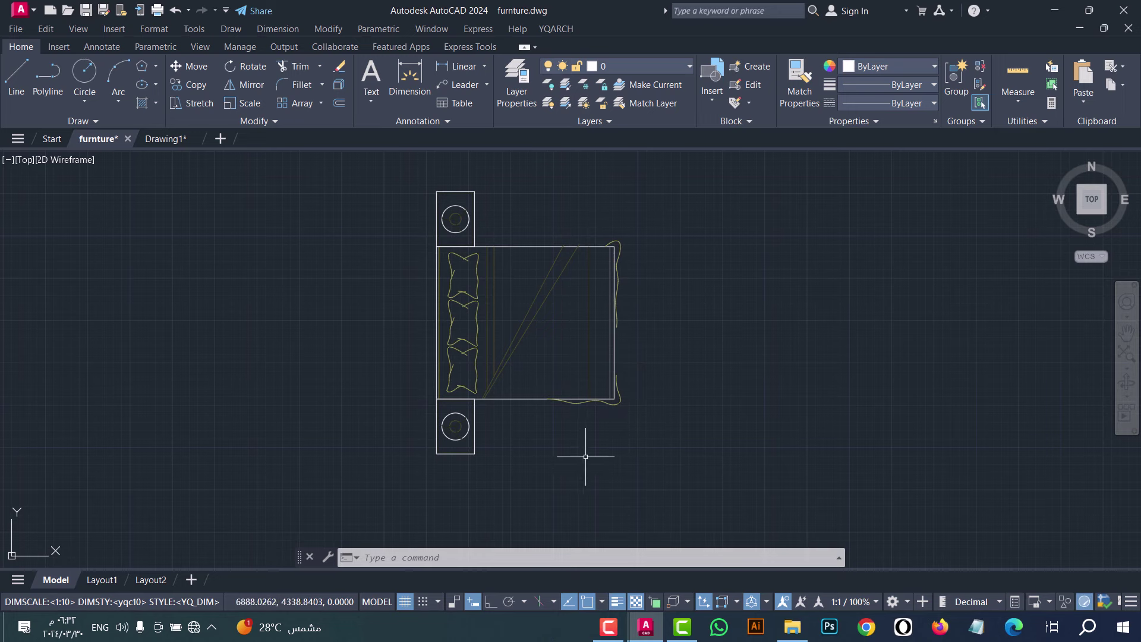
left_click(511, 427)
left_click(444, 360)
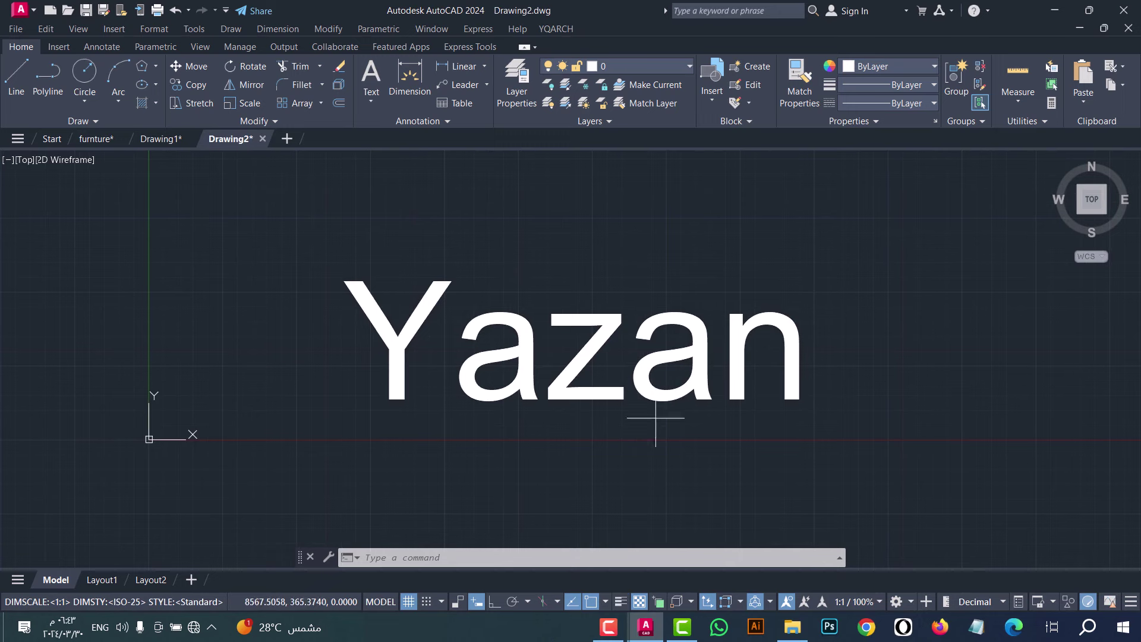
Step: Split the large Yazan text into separate single-letter objects with TTBB
left_click(595, 395)
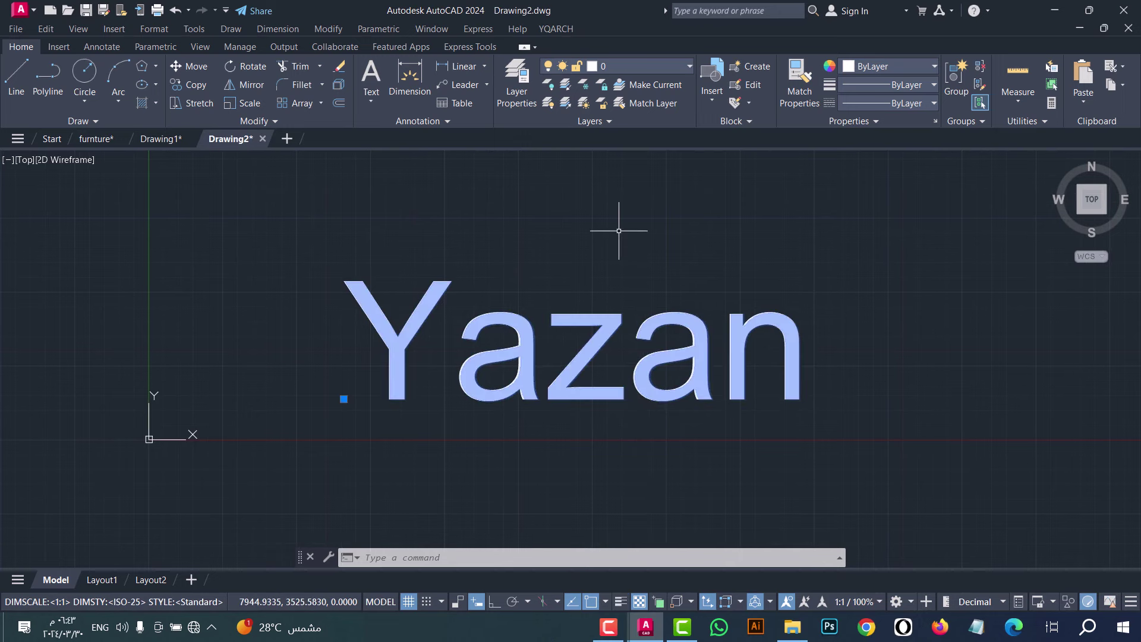
key("Escape")
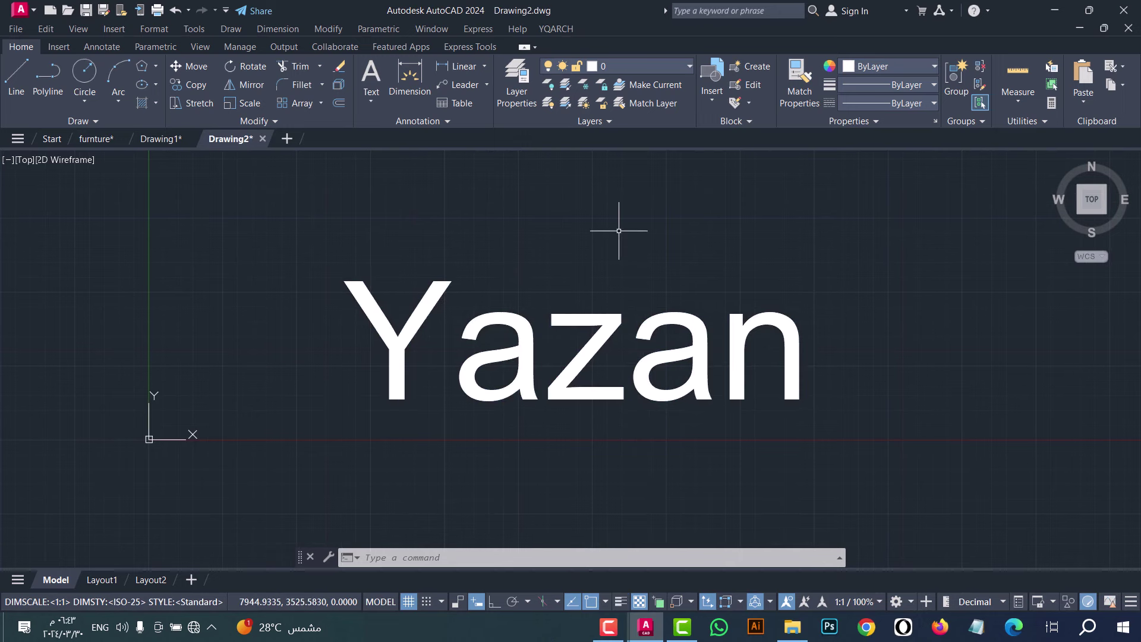
type("TTBB")
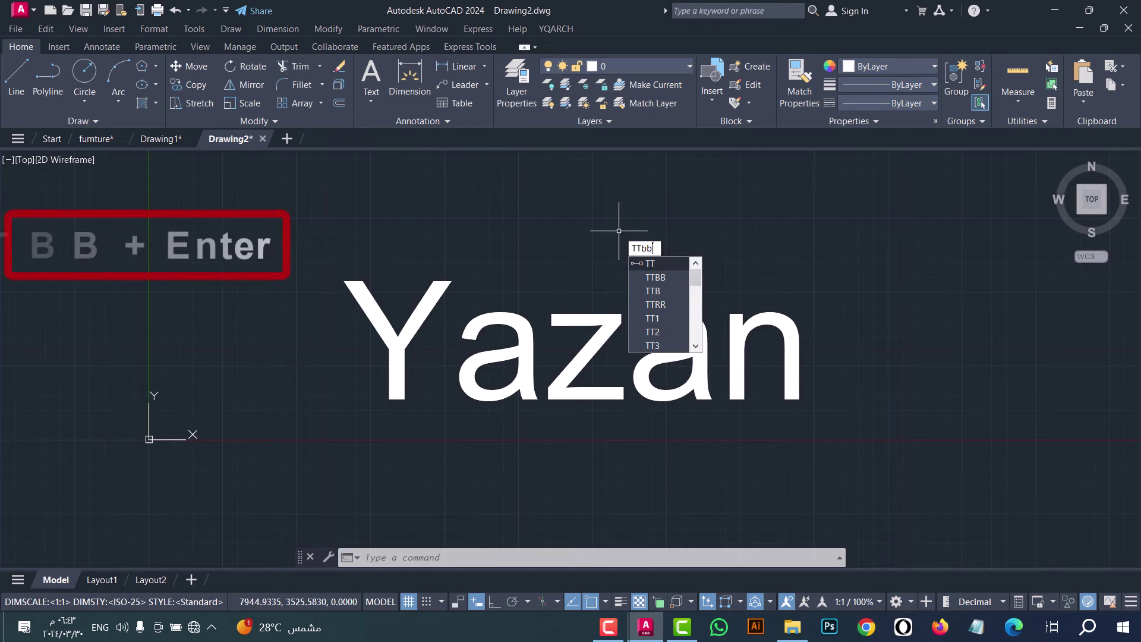
key("Return")
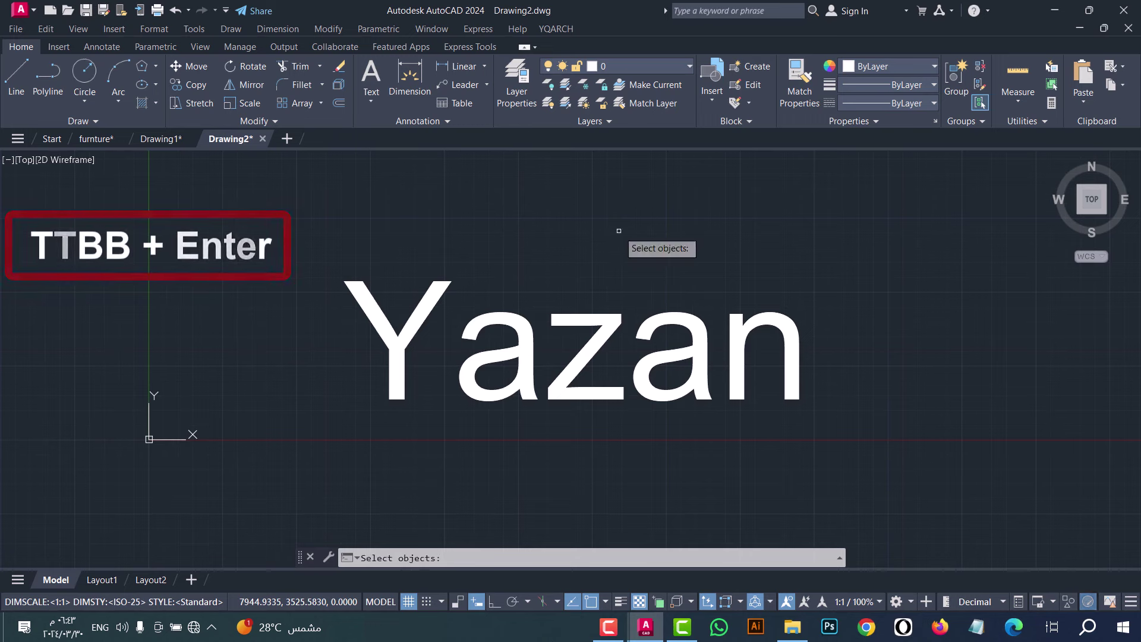
left_click(609, 319)
left_click(496, 318)
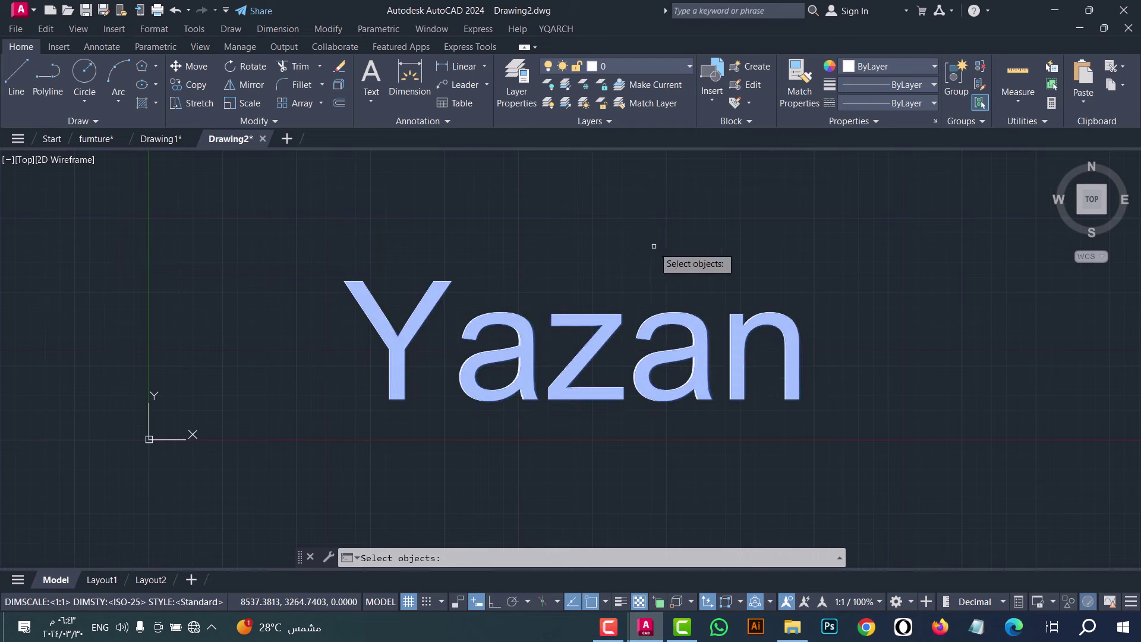
key("Return")
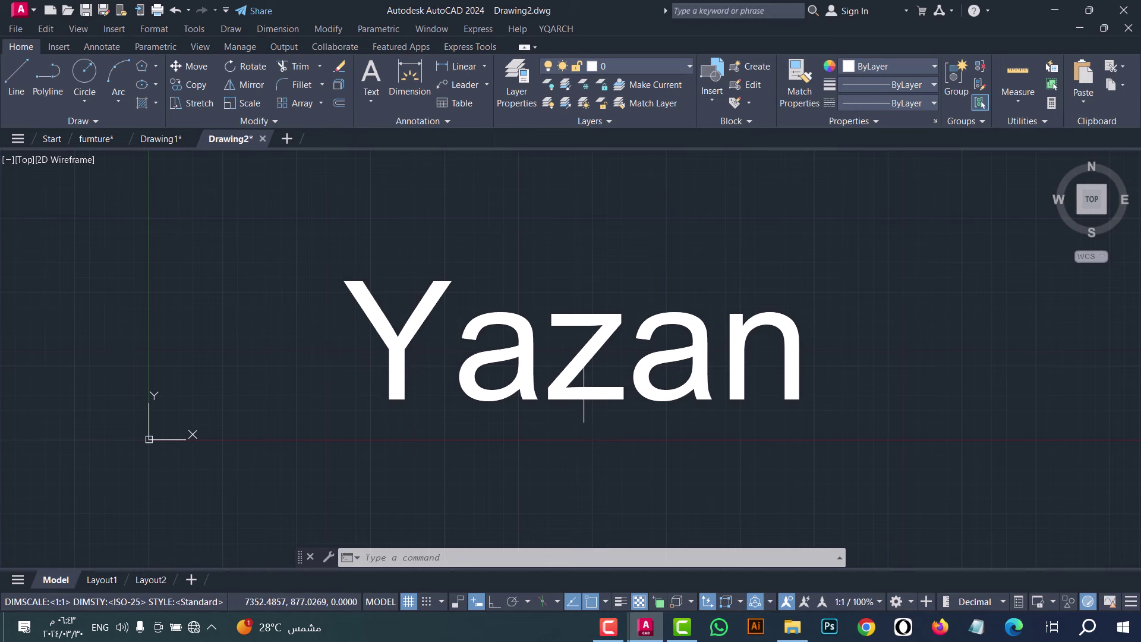
Step: Test the split by moving the letter z above the word, then undo the move
left_click(592, 421)
left_click(563, 363)
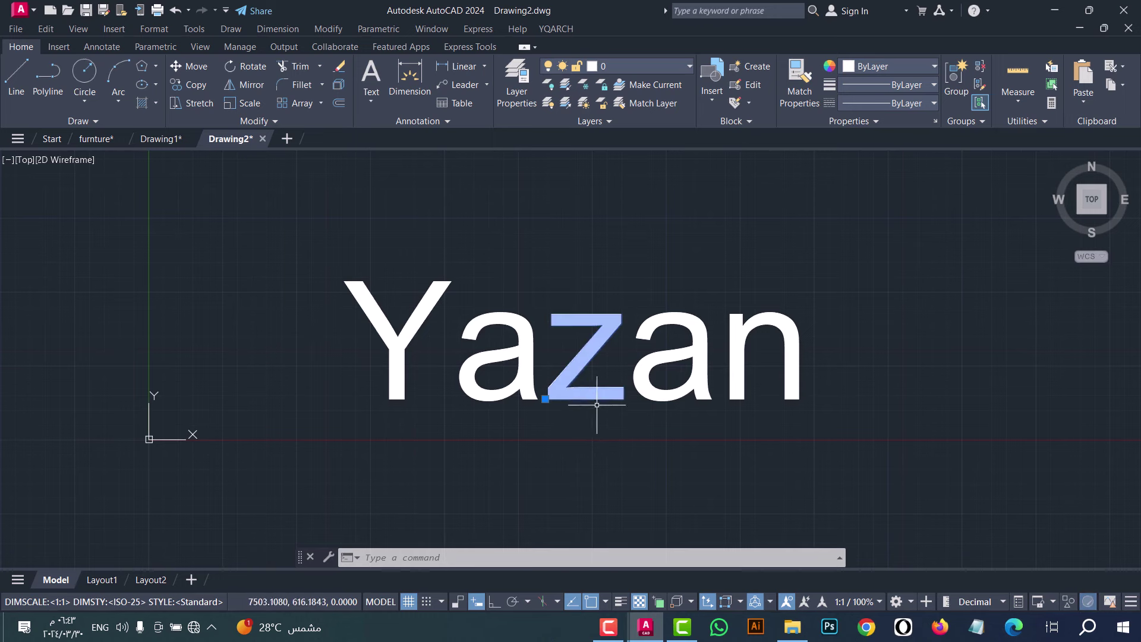
key("m")
key("Return")
left_click(579, 430)
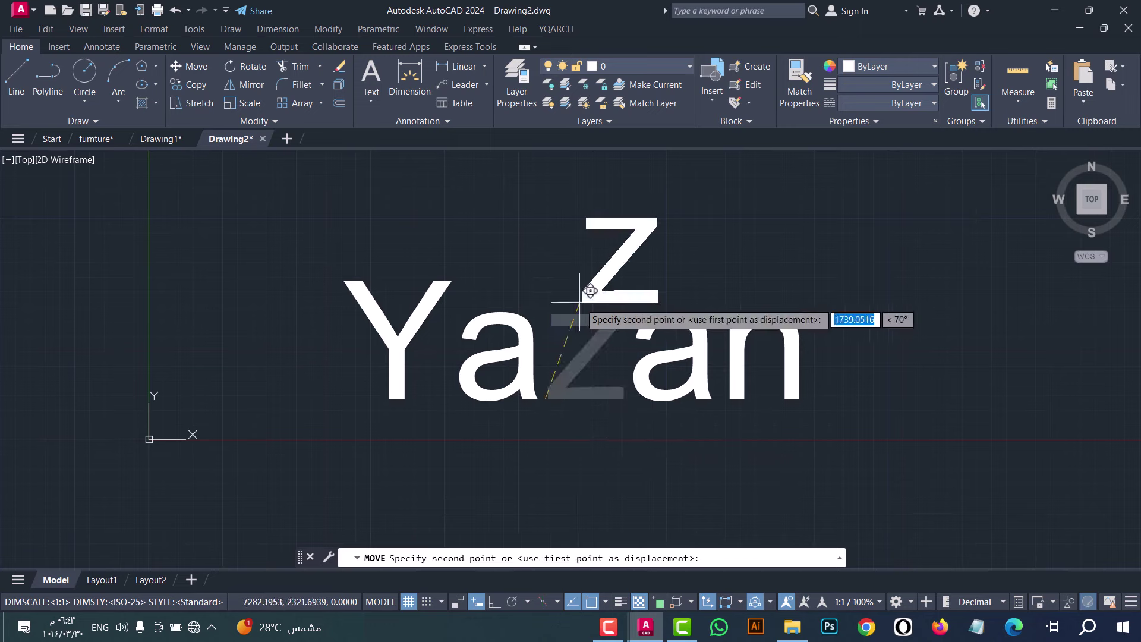
left_click(569, 284)
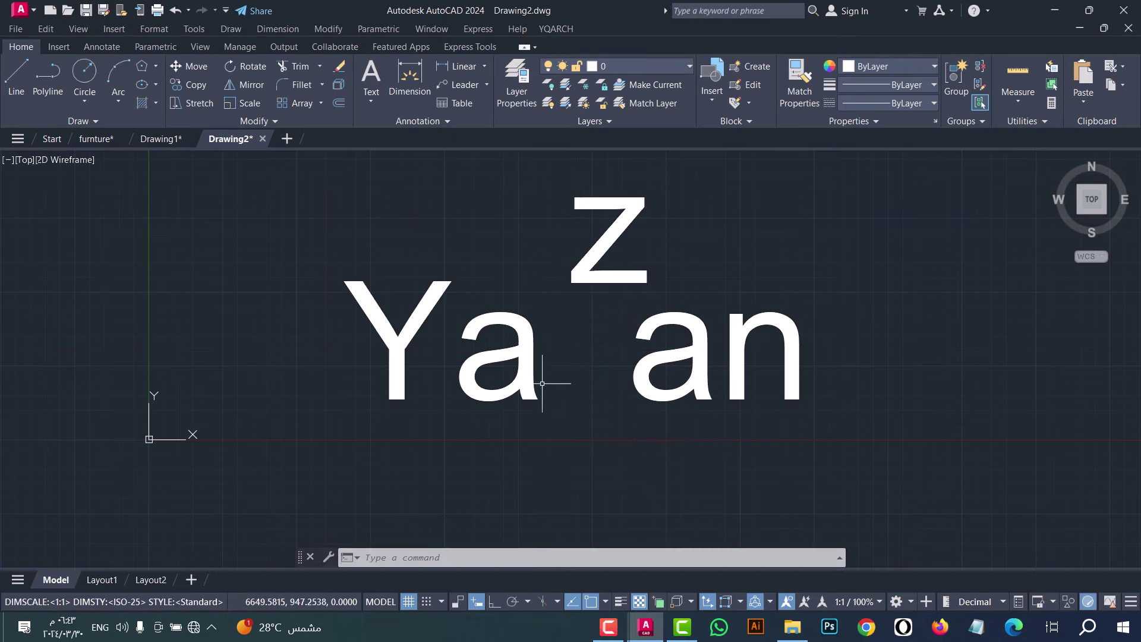
left_click(561, 417)
left_click(507, 386)
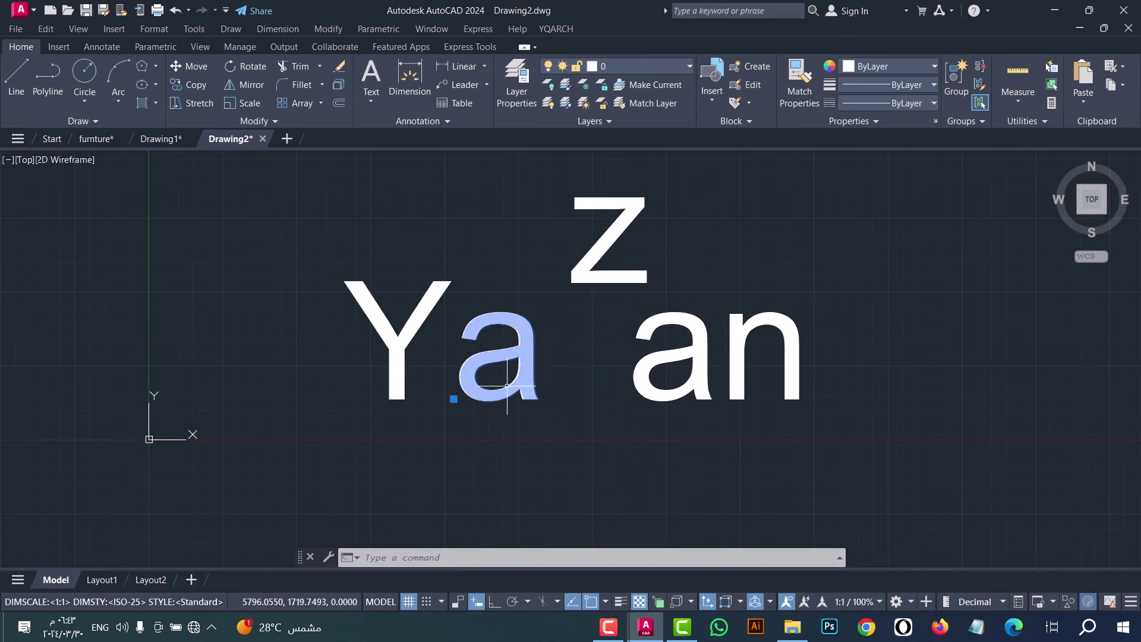
key("m")
key("Return")
key("Escape")
key("ctrl+z")
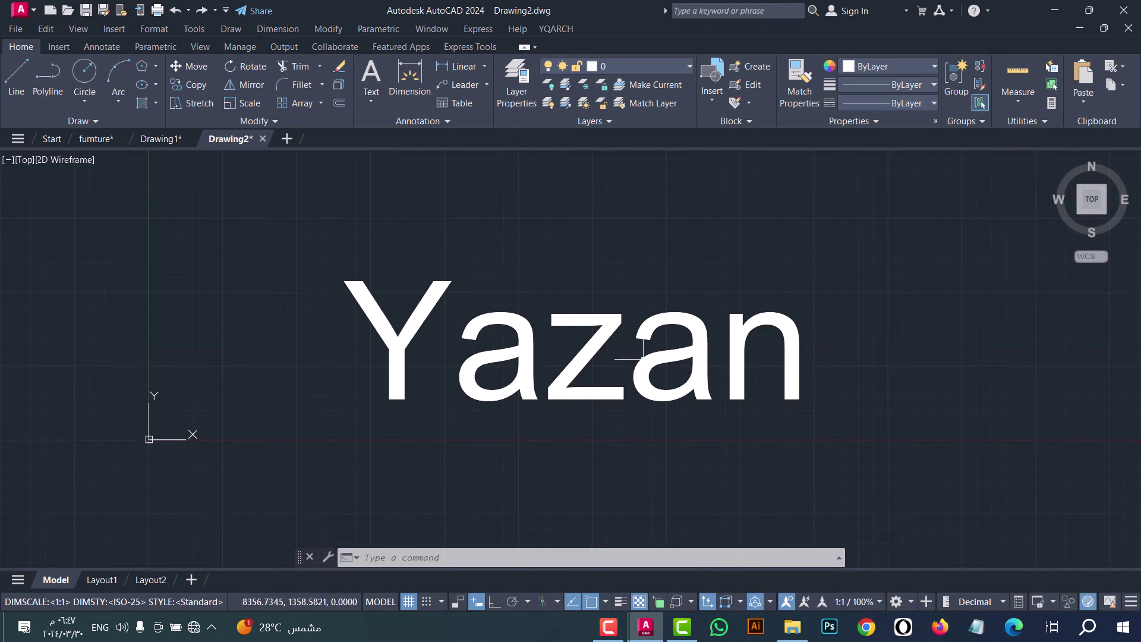
Step: Window-select all Yazan letters with TTJ to rejoin them, then confirm Yazan selects as one object
left_click(616, 450)
left_click(532, 301)
key("Escape")
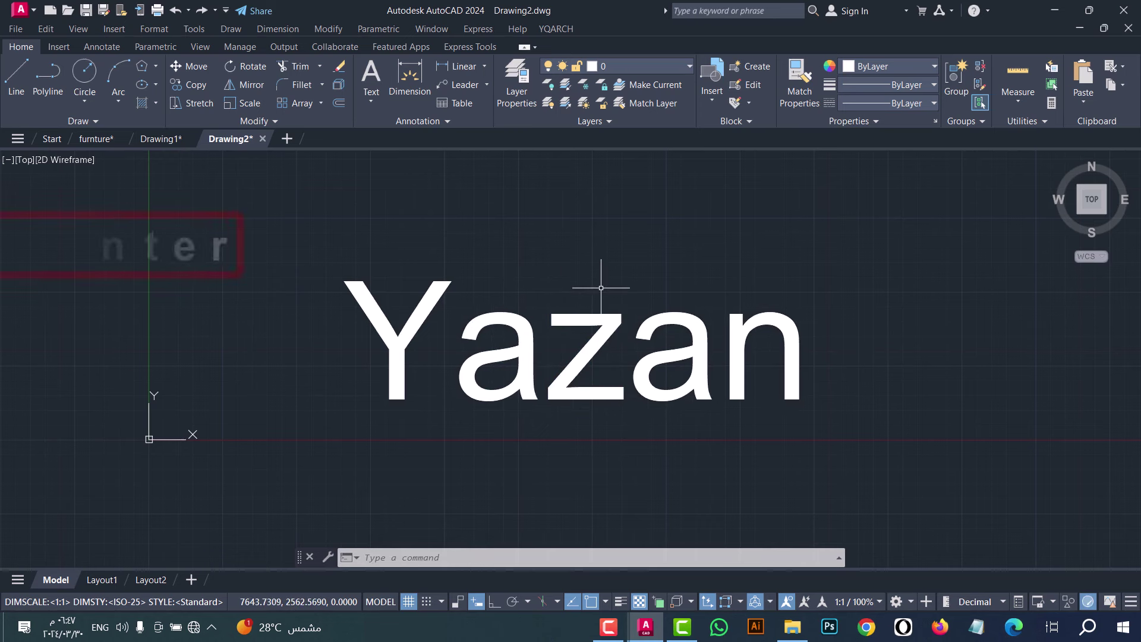
type("TTJ")
key("Return")
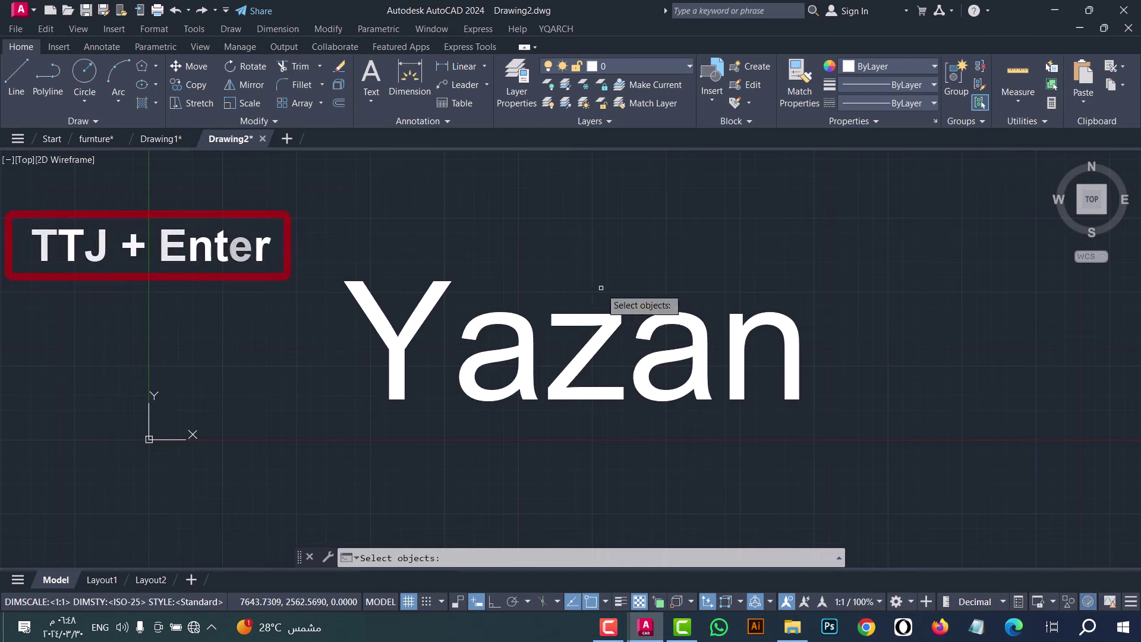
left_click(800, 418)
left_click(707, 310)
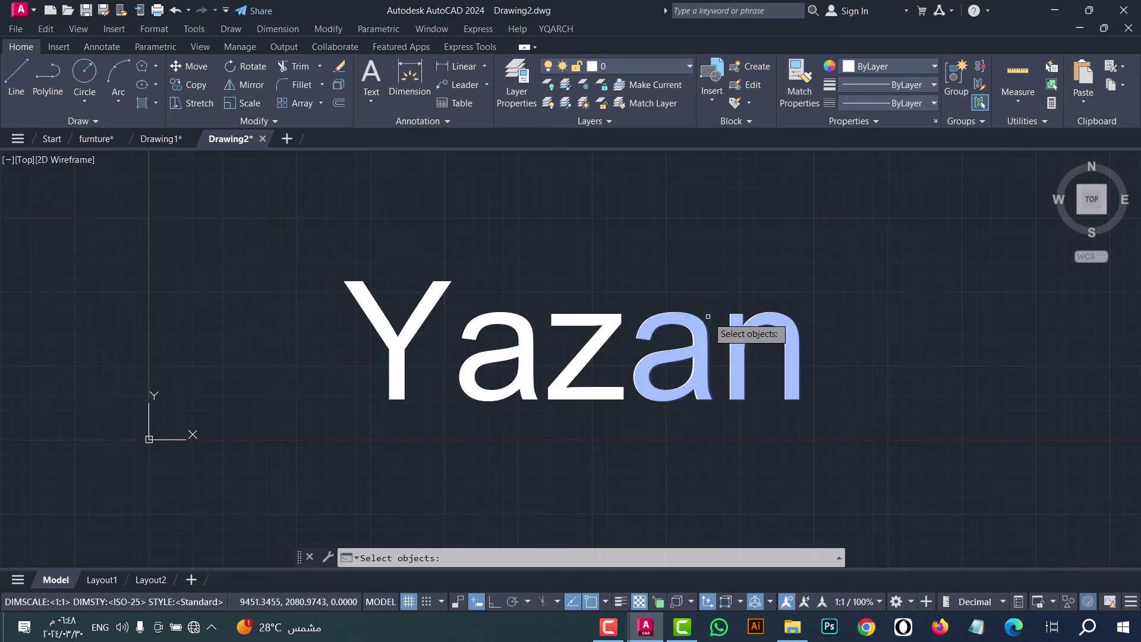
left_click(651, 444)
left_click(297, 267)
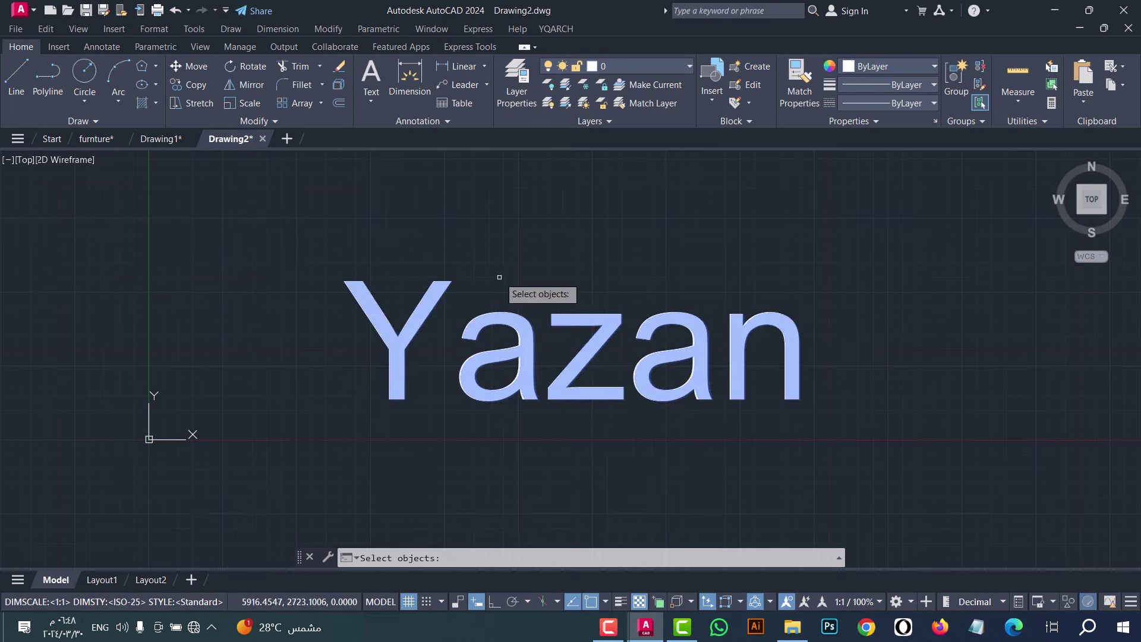
key("Return")
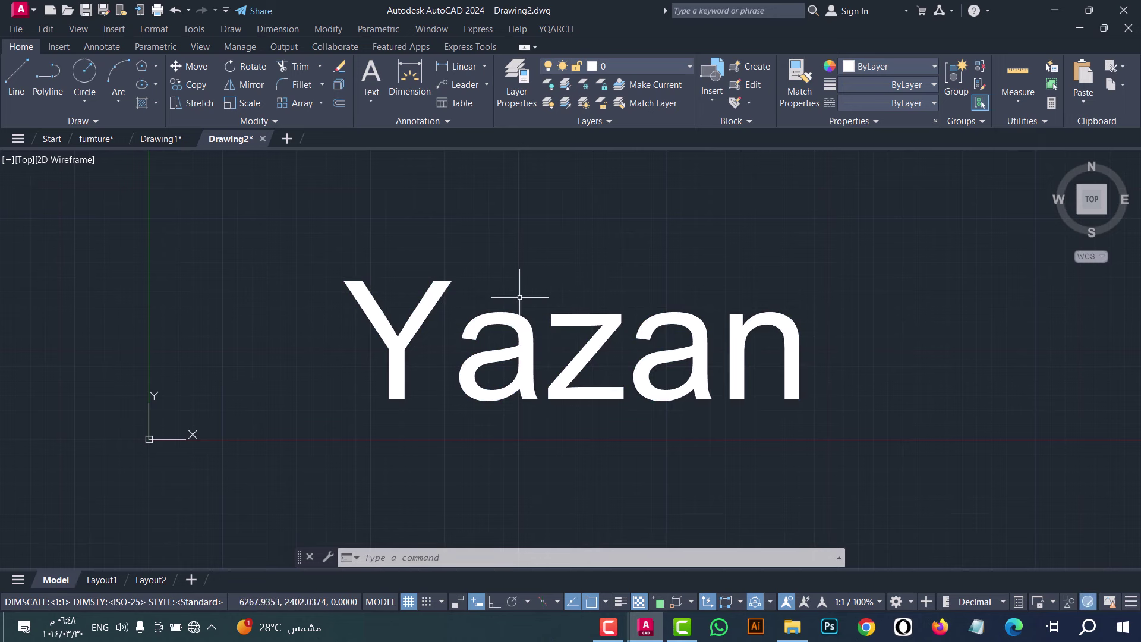
left_click(638, 326)
left_click(385, 288)
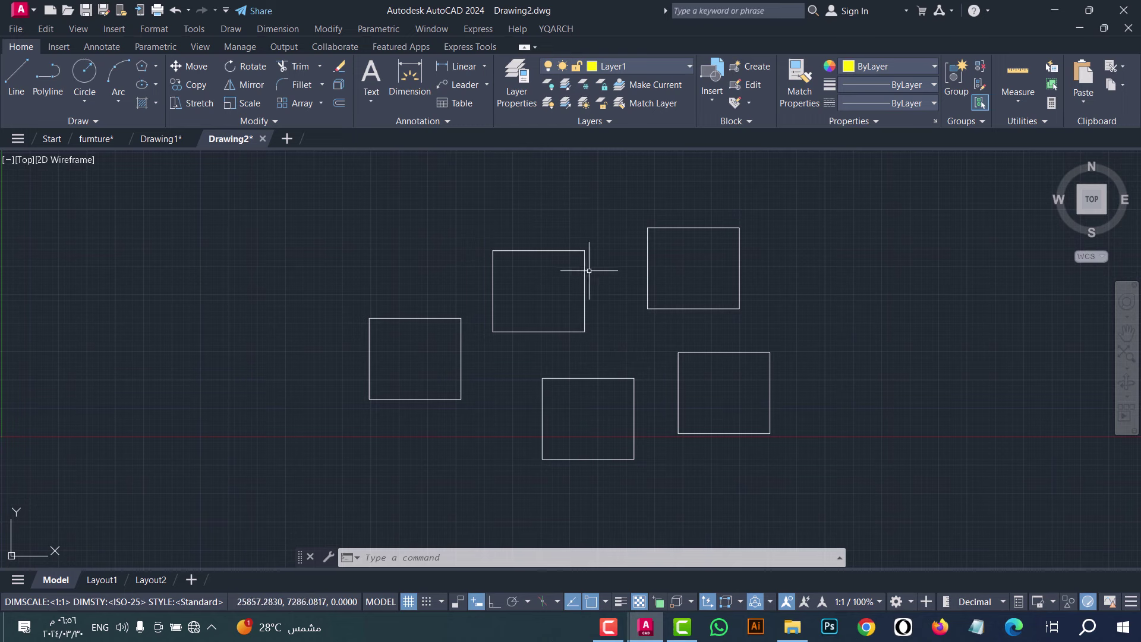
Step: Lock the layer of the five white rectangles using the LK command
left_click(612, 294)
left_click(526, 245)
left_click(543, 287)
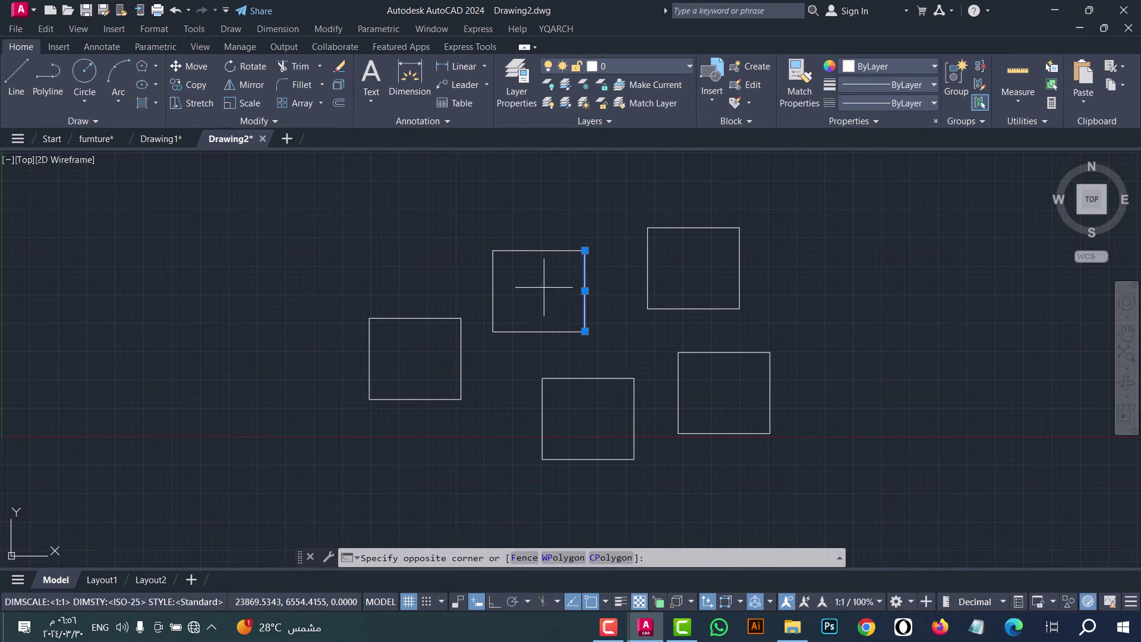
left_click(505, 198)
key("Escape")
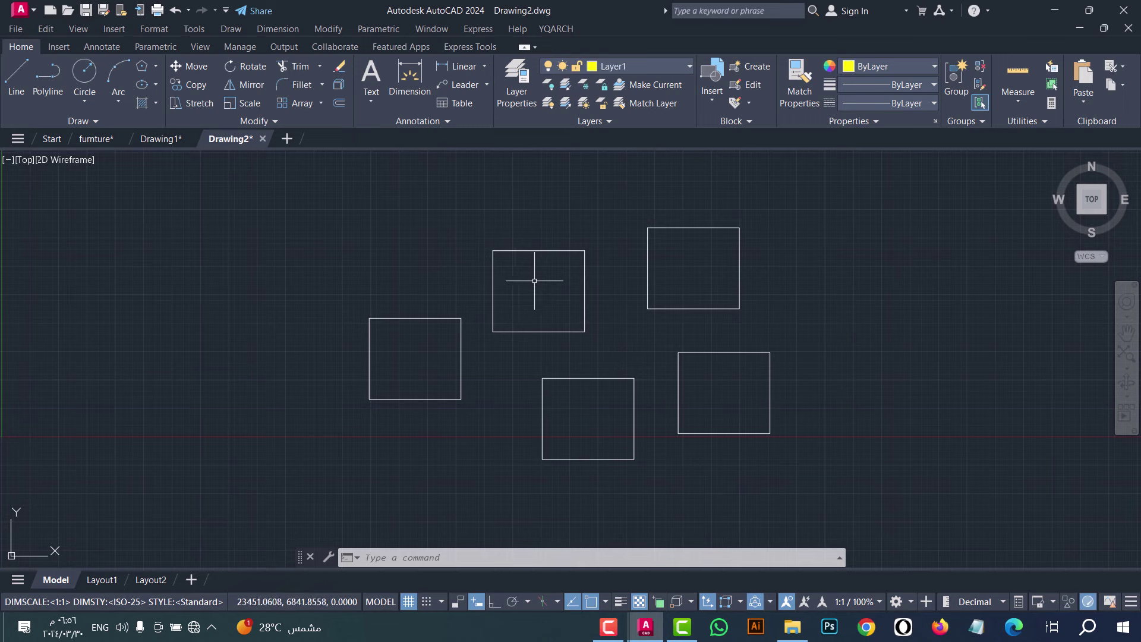
type("lk")
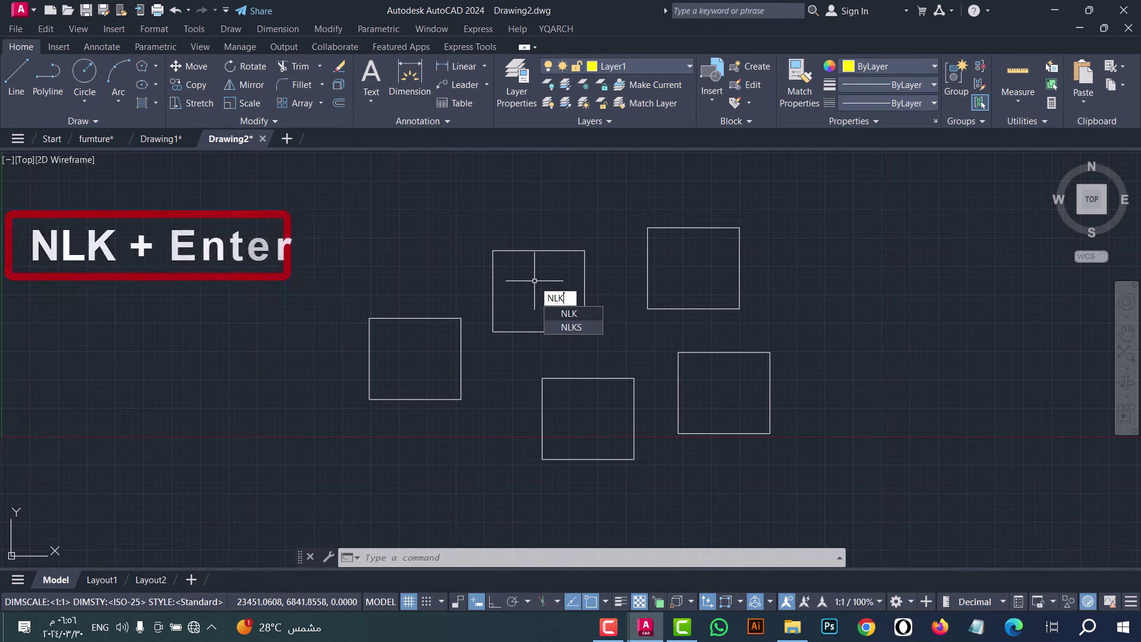
key("Return")
left_click(839, 482)
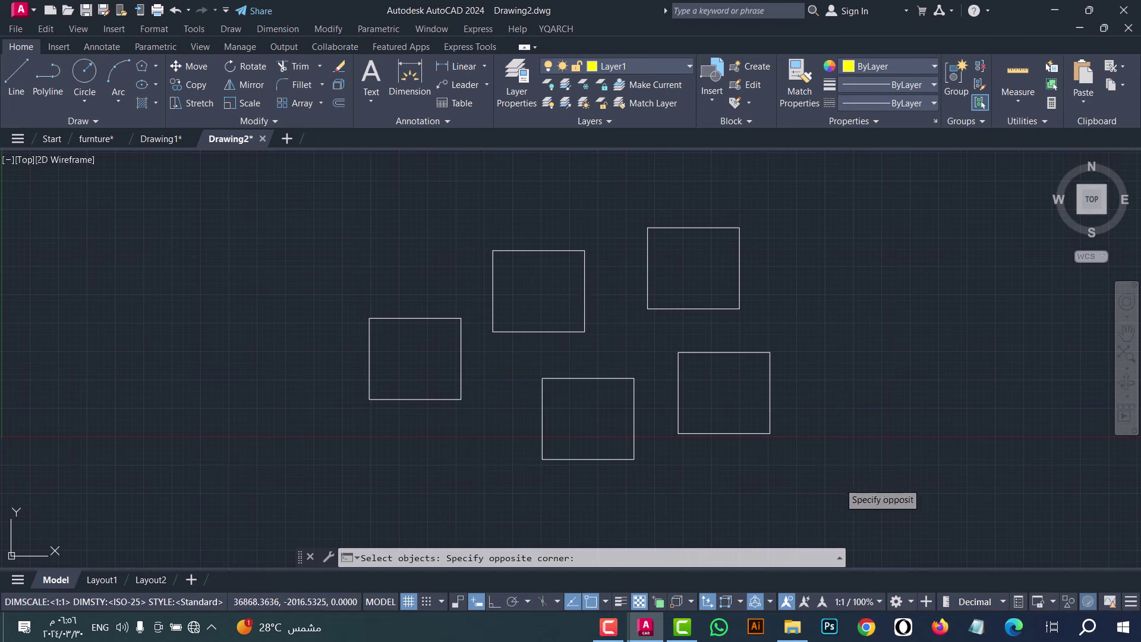
left_click(303, 213)
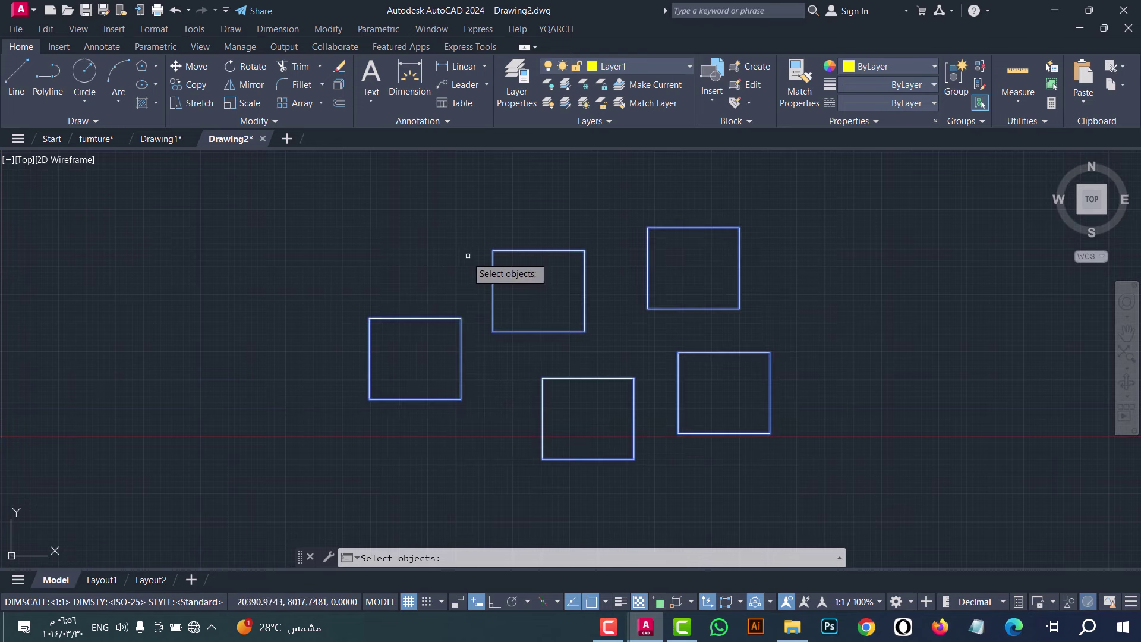
key("Return")
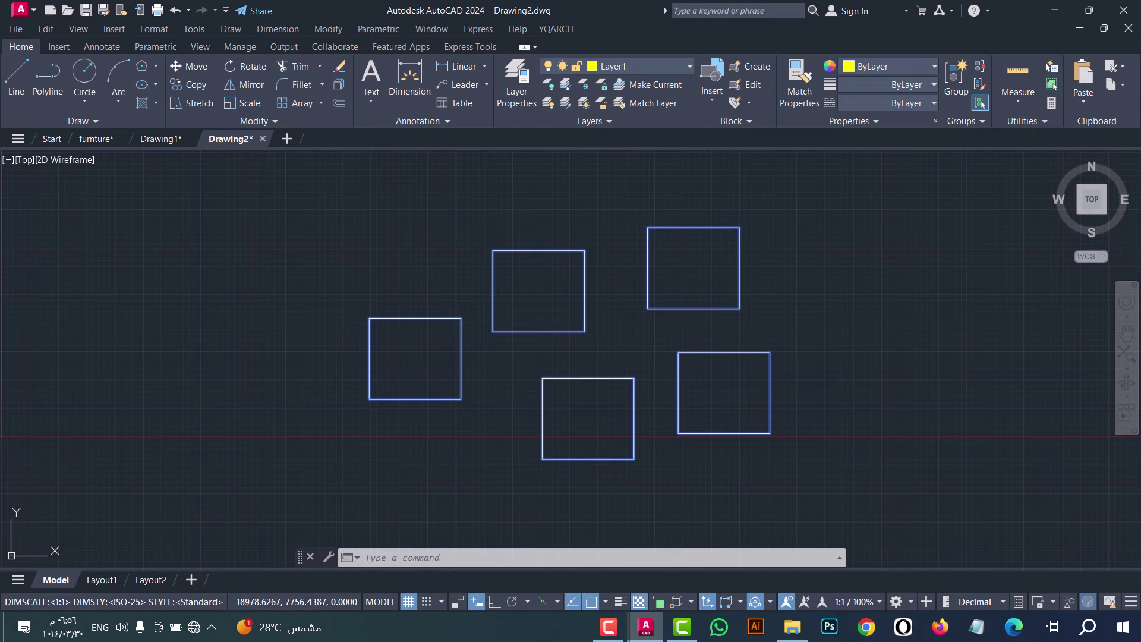
key("ctrl+a")
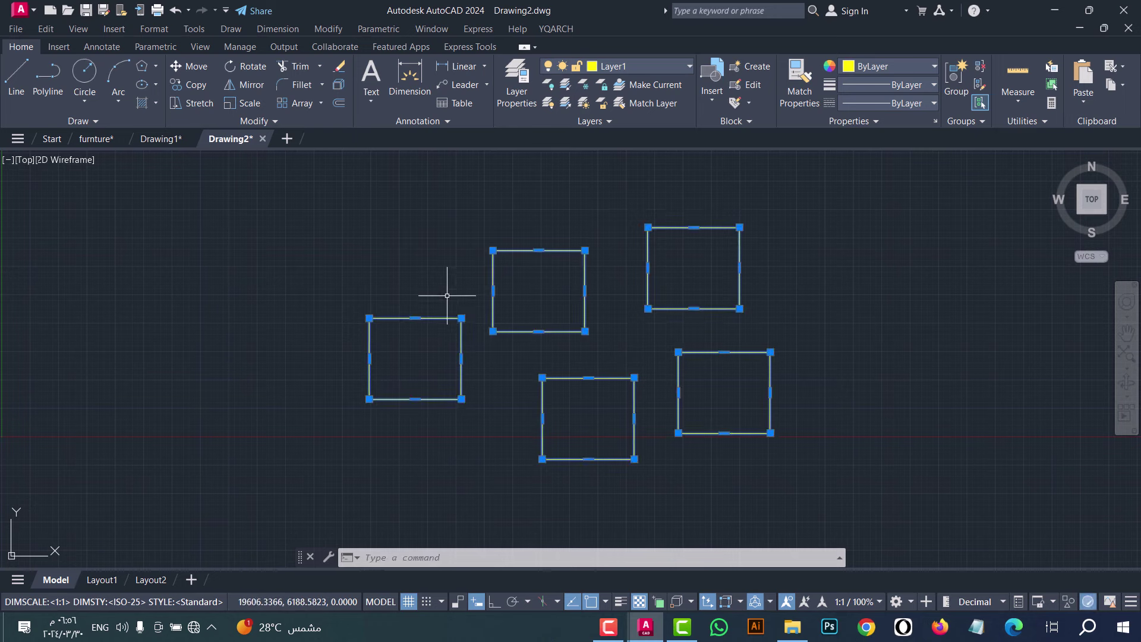
key("Escape")
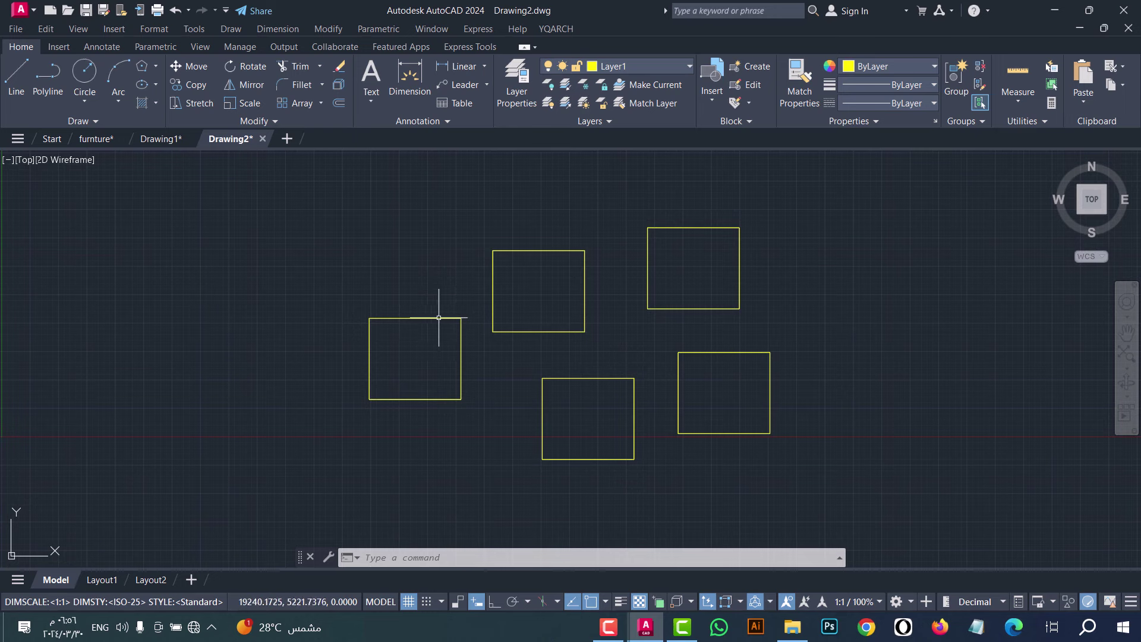
Step: Move the left yellow rectangle further left and try selecting the locked white one beneath
left_click(438, 318)
type("move")
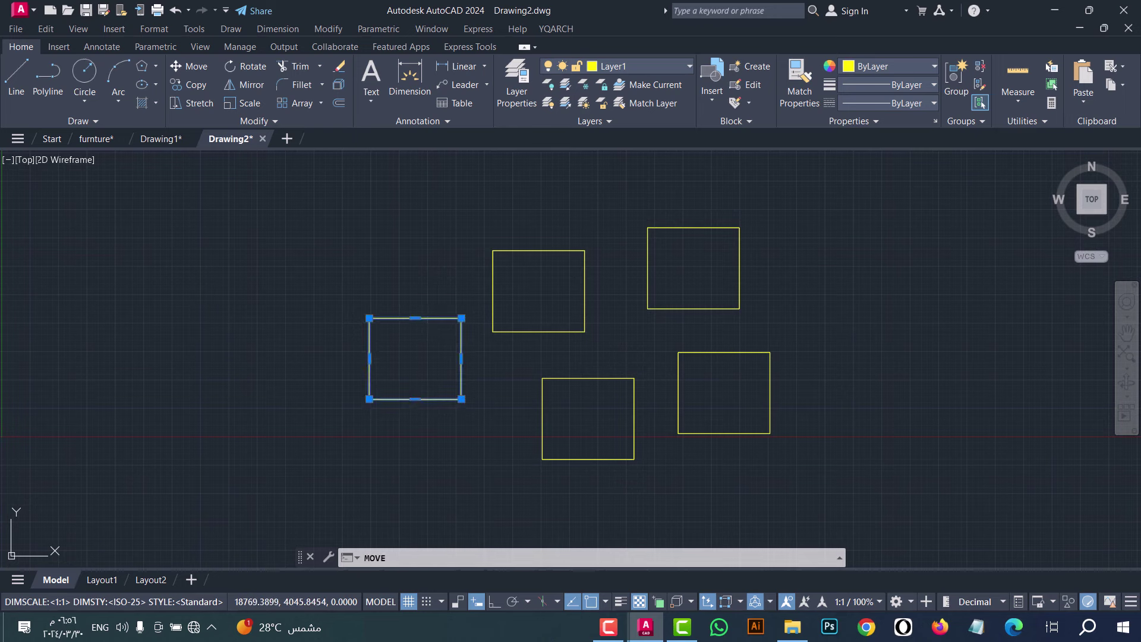
key("Return")
left_click(412, 355)
left_click(245, 341)
left_click(446, 331)
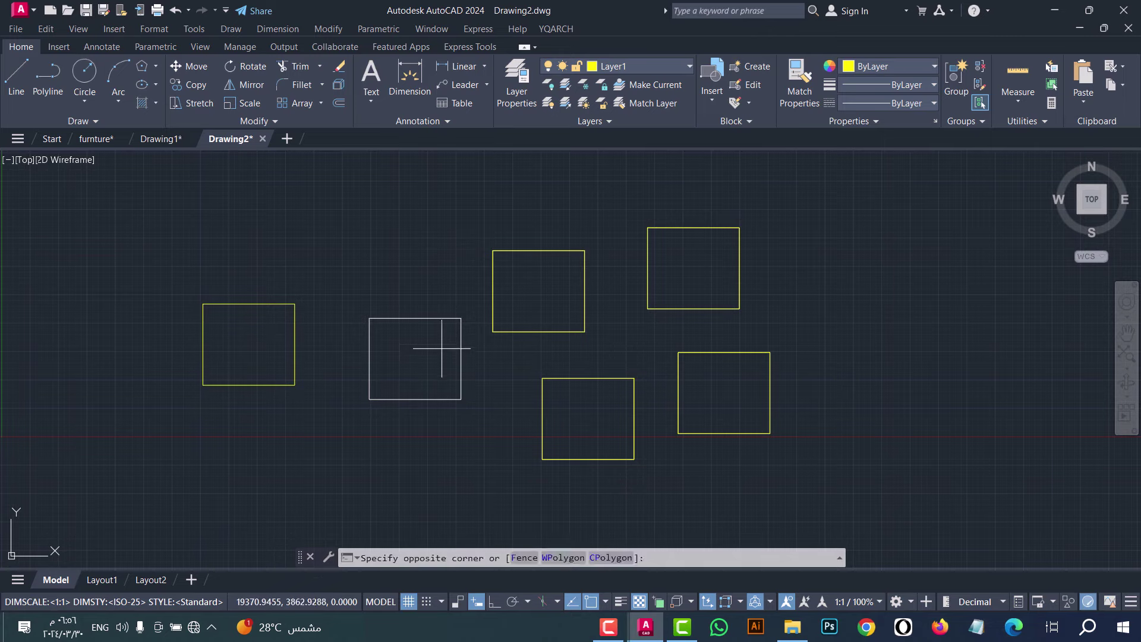
left_click(413, 277)
left_click(382, 357)
left_click(349, 331)
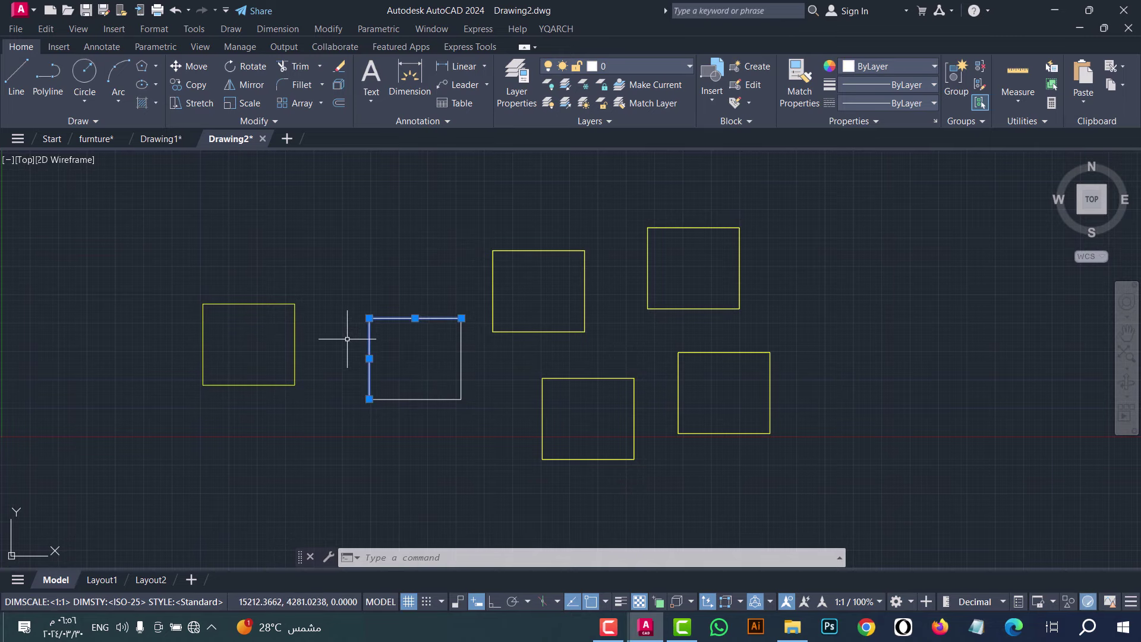
key("Escape")
left_click(310, 357)
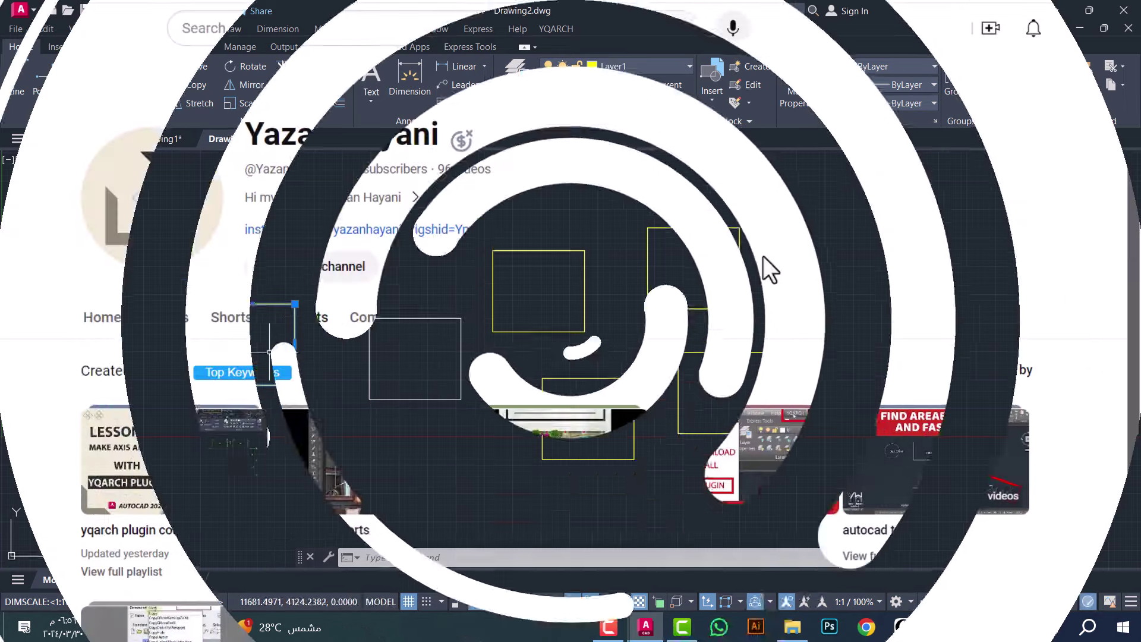